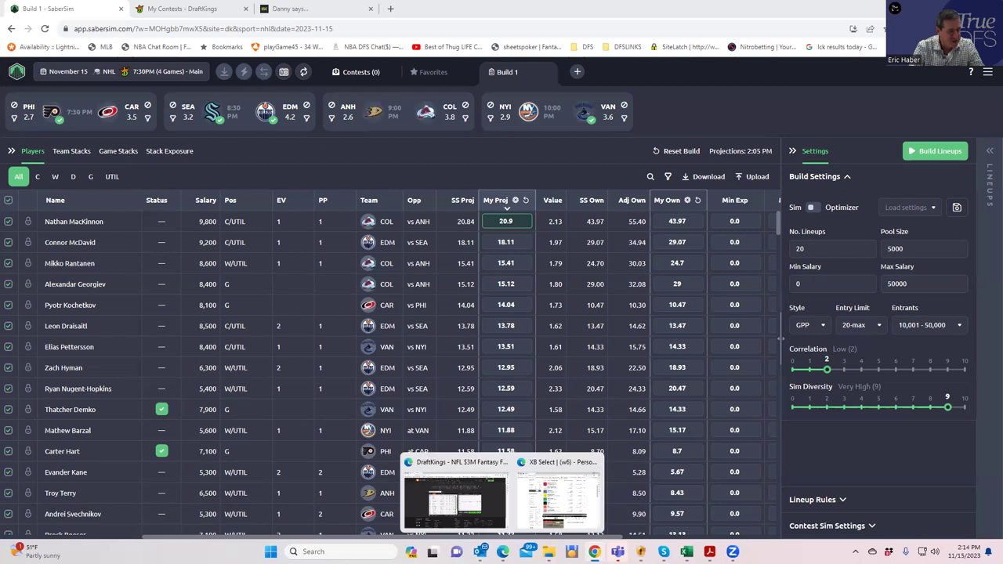
Call up the NHLDK_Proj window preview from the Excel taskbar icon
mouse_move(686, 552)
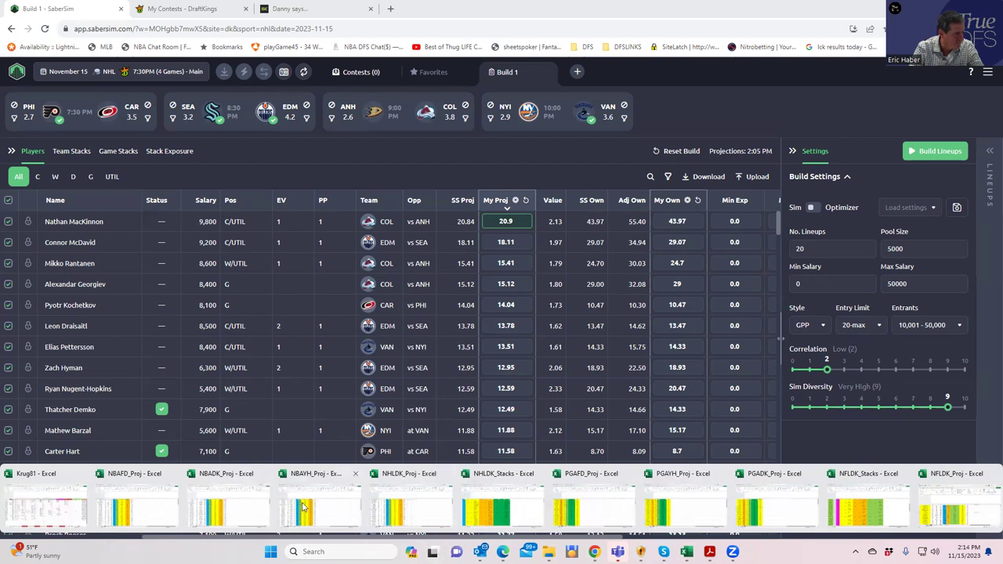
Maximize NHLDK_Proj, review the Ownership, EV Line and PP Line columns, and bring up pp$ sorting
click(426, 508)
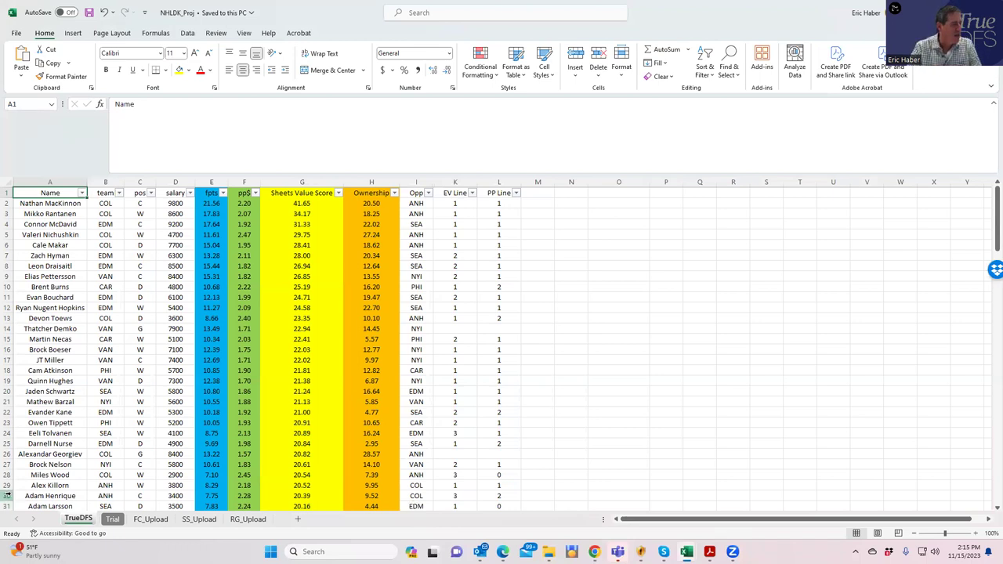
click(370, 307)
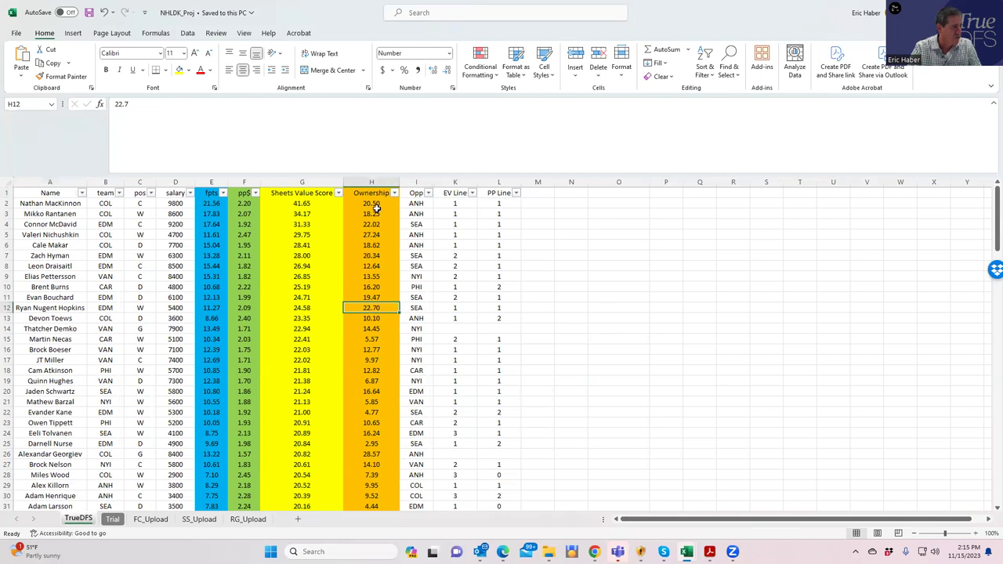
drag(376, 207, 387, 188)
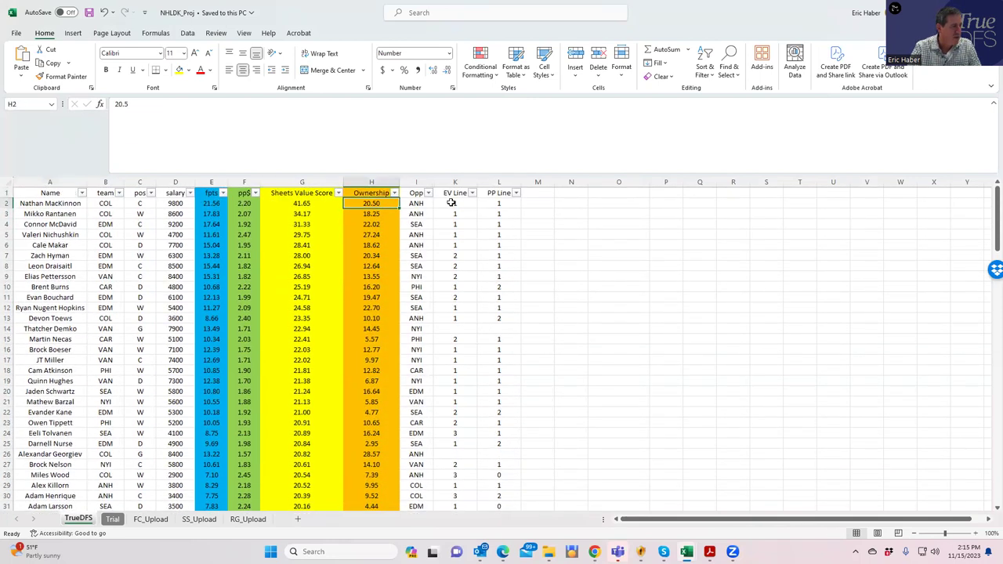
drag(452, 203, 456, 405)
drag(502, 213, 501, 405)
click(274, 255)
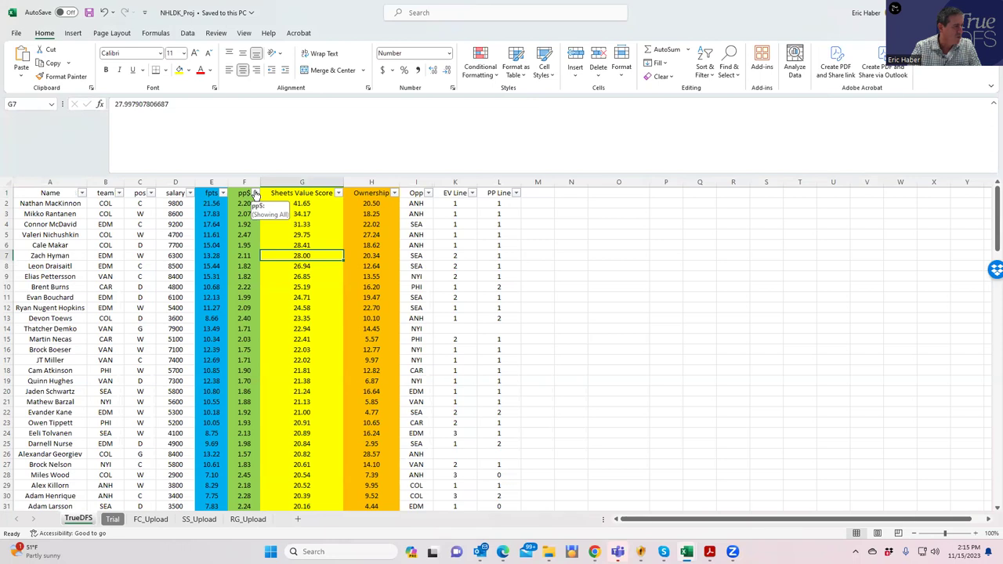
click(254, 194)
Sort the table by pp$, then by Sheets Value Score, both largest first
click(216, 218)
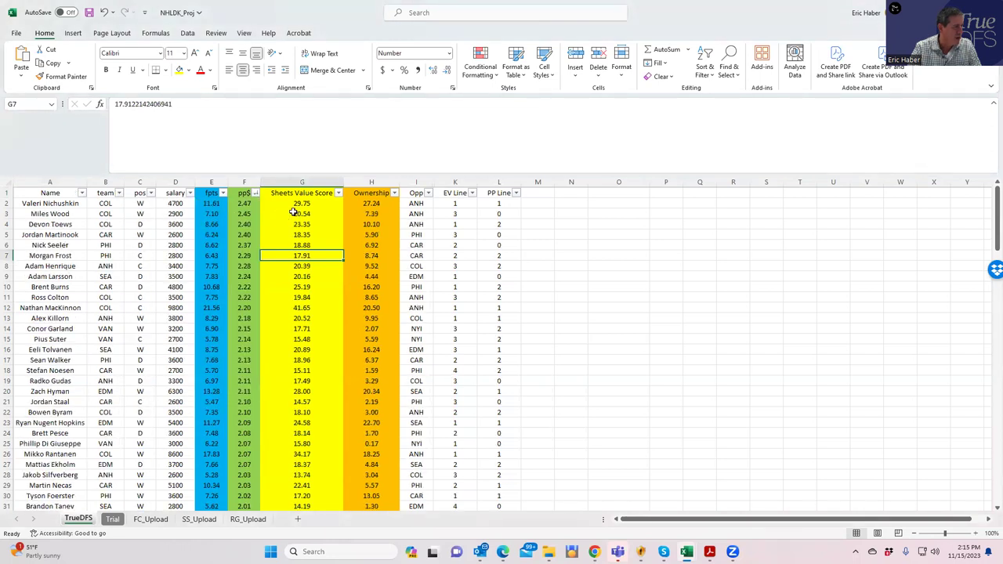
click(338, 193)
click(287, 218)
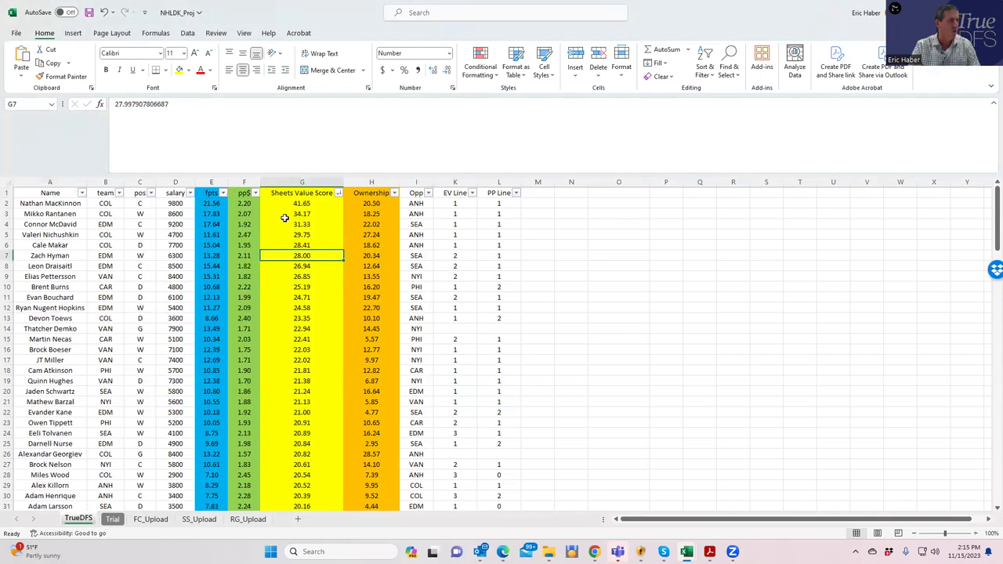
scroll(258, 294, down, 1)
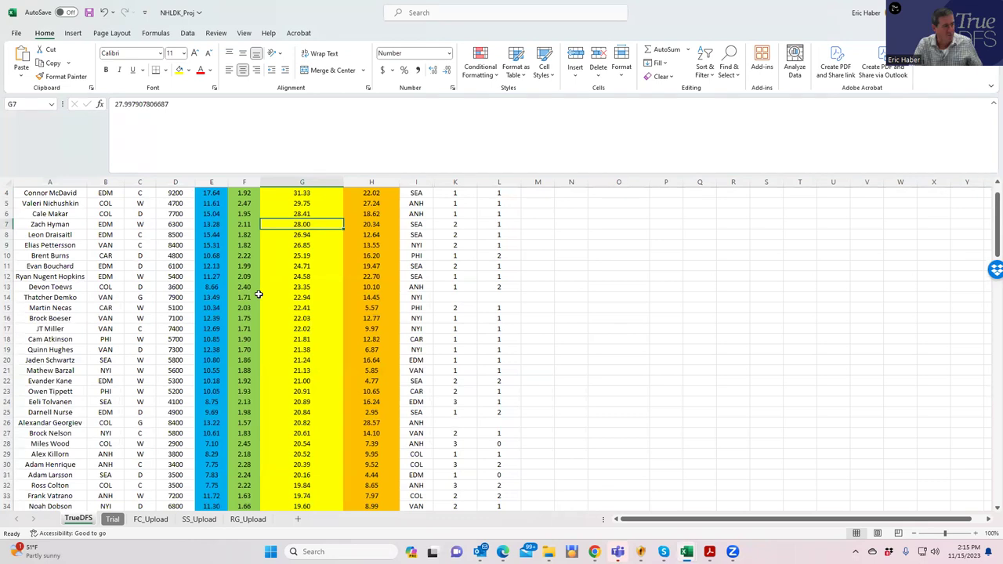
scroll(669, 288, up, 1)
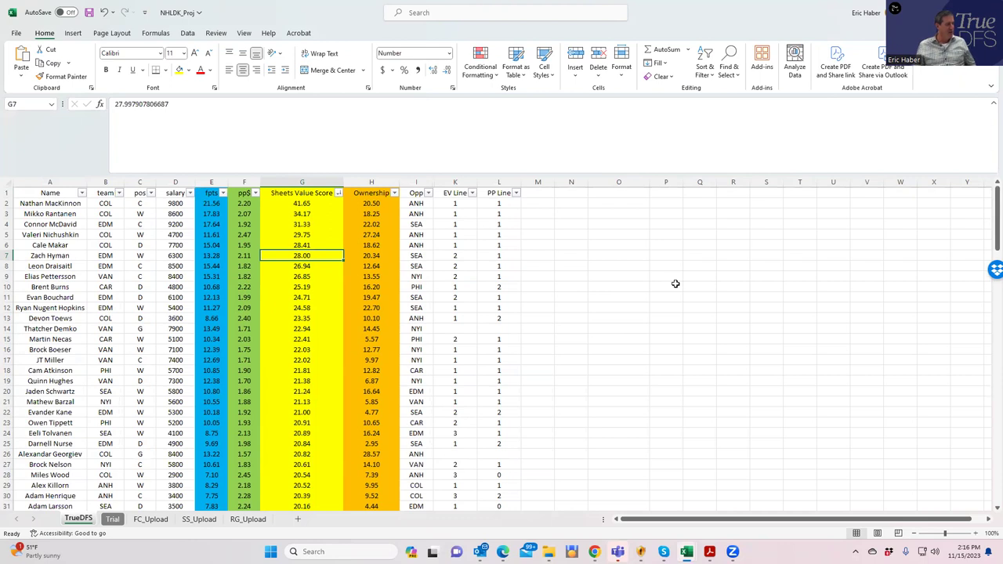
Review top salaries (9800, 8600, 9200, 4700, 7700) plus row 13's position and EV Line
click(169, 231)
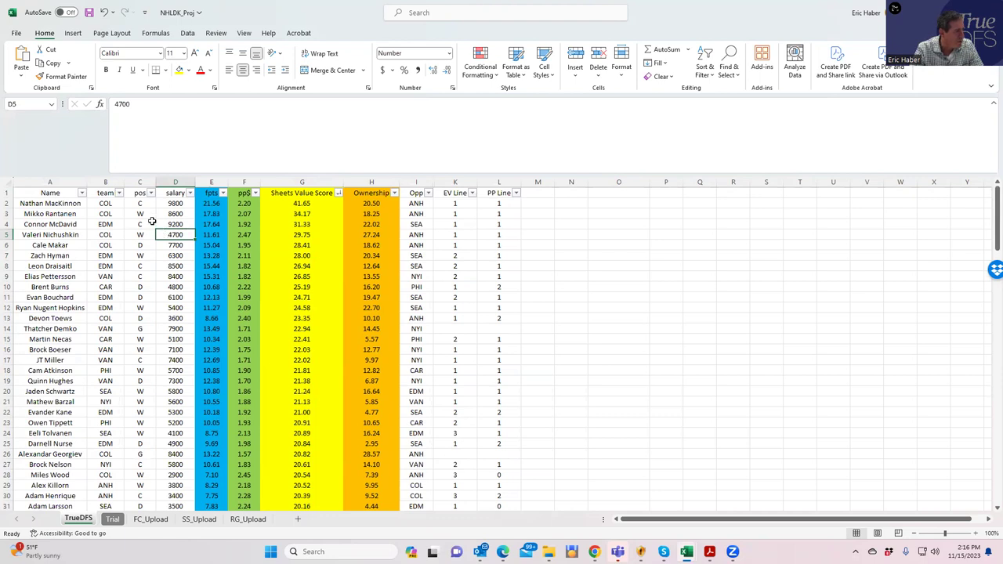
click(113, 202)
click(166, 205)
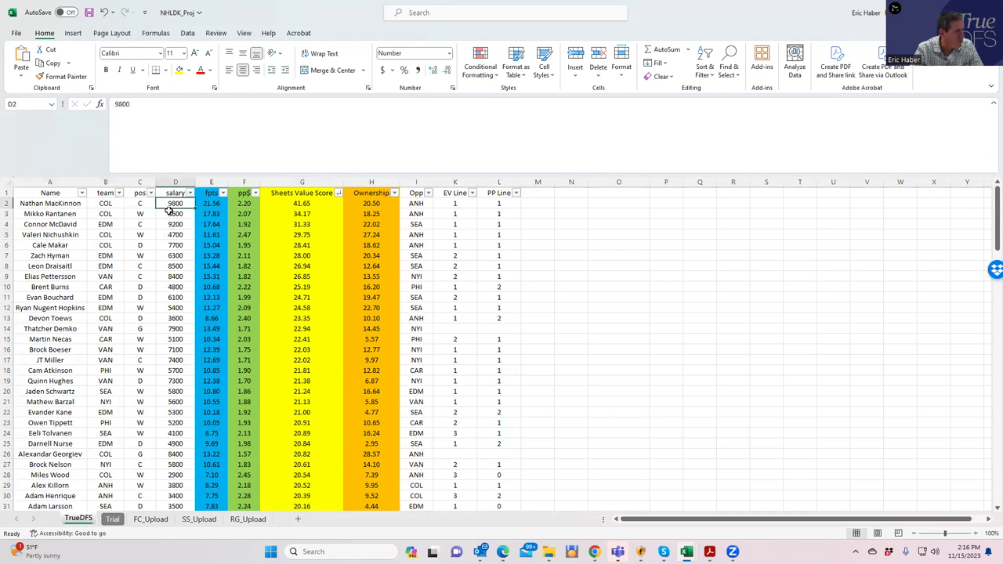
click(169, 213)
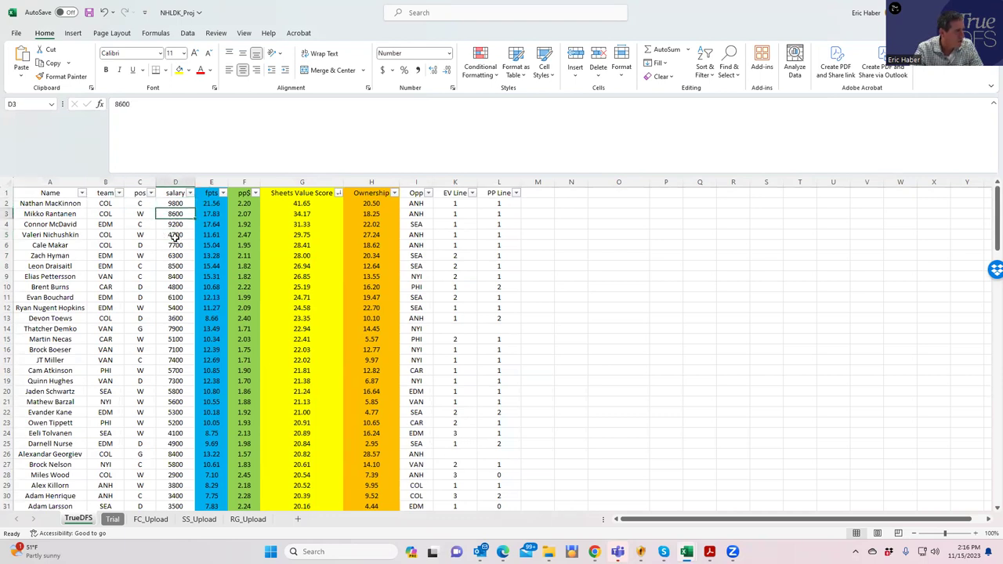
click(175, 236)
click(176, 245)
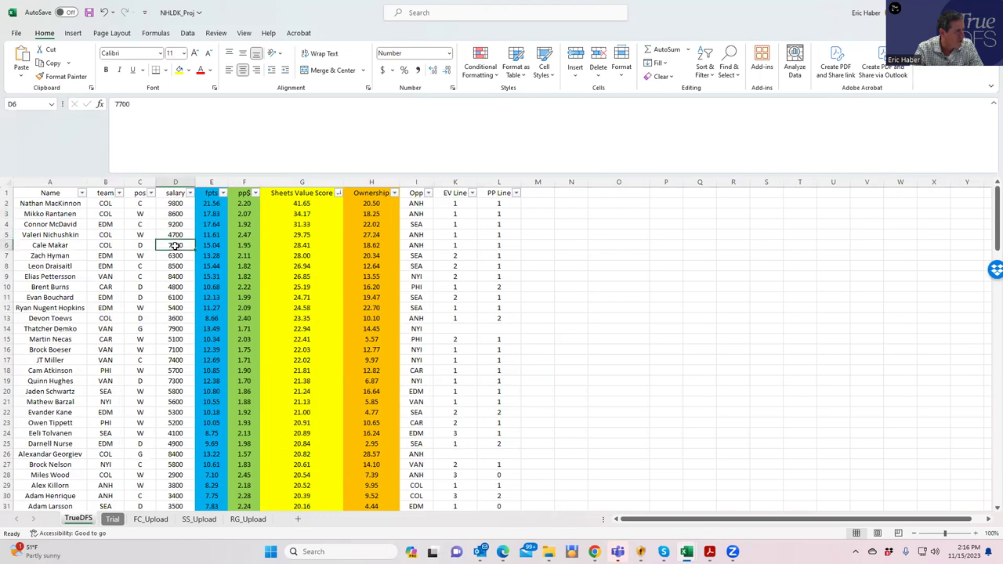
click(175, 194)
click(174, 203)
click(175, 225)
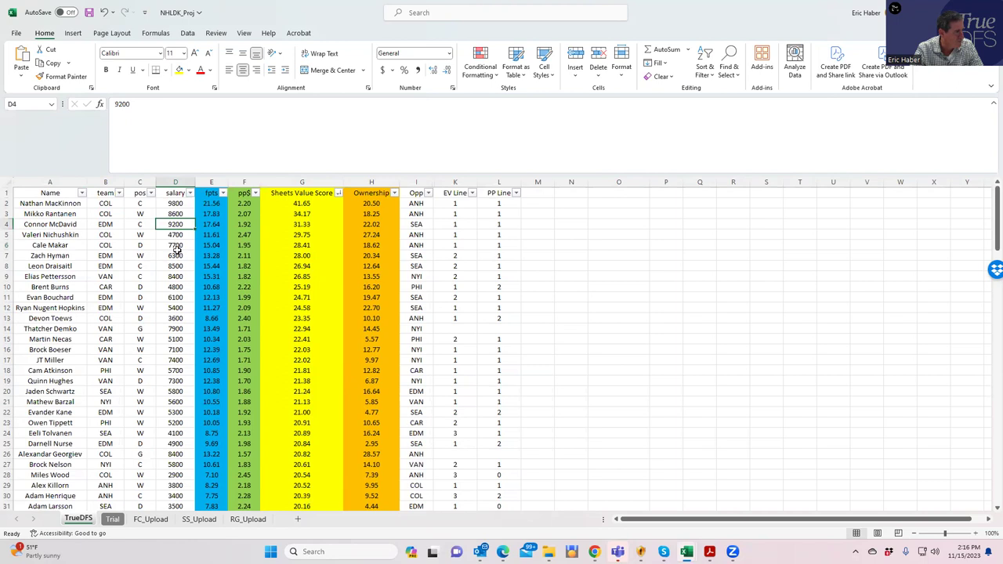
click(177, 246)
click(181, 234)
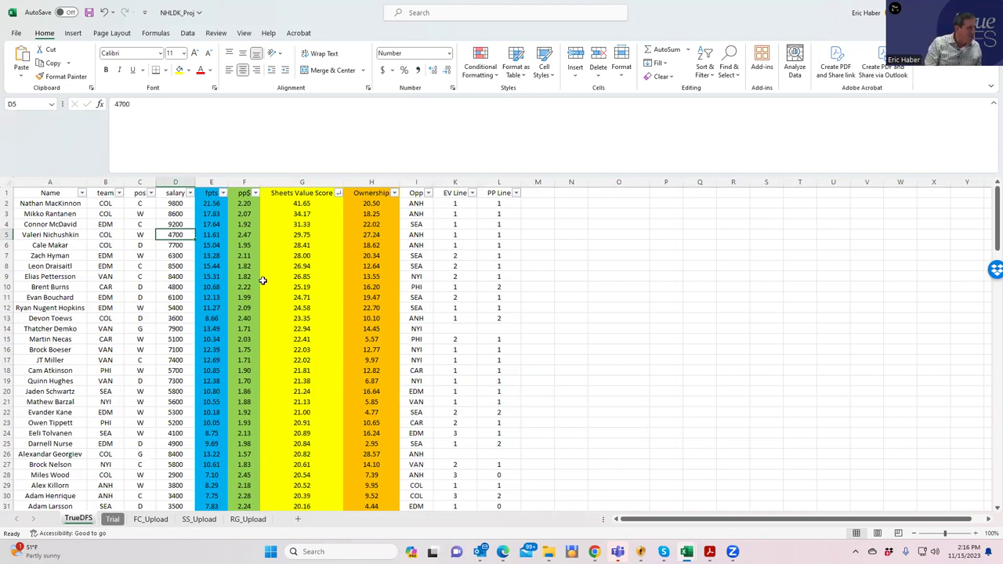
click(149, 318)
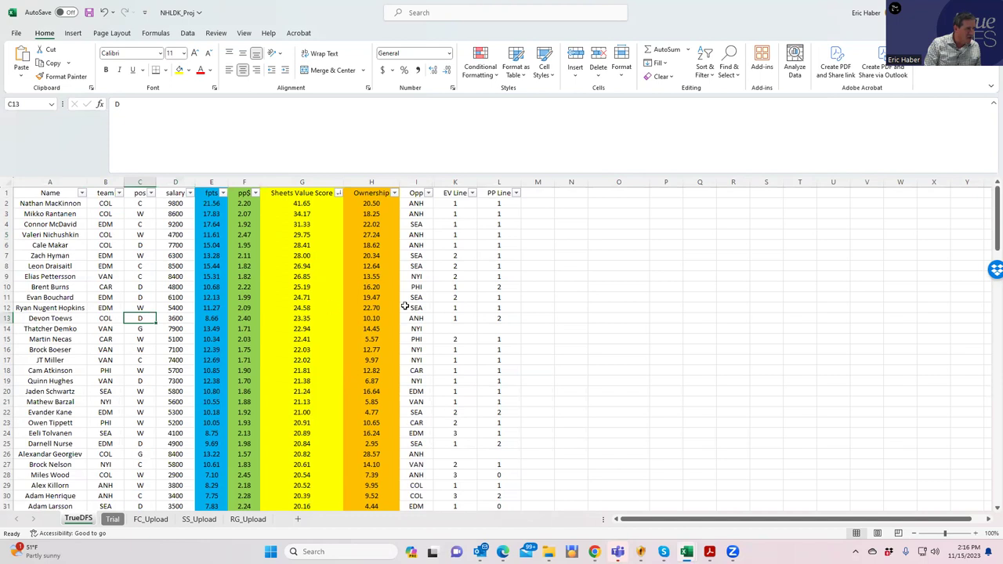
click(453, 316)
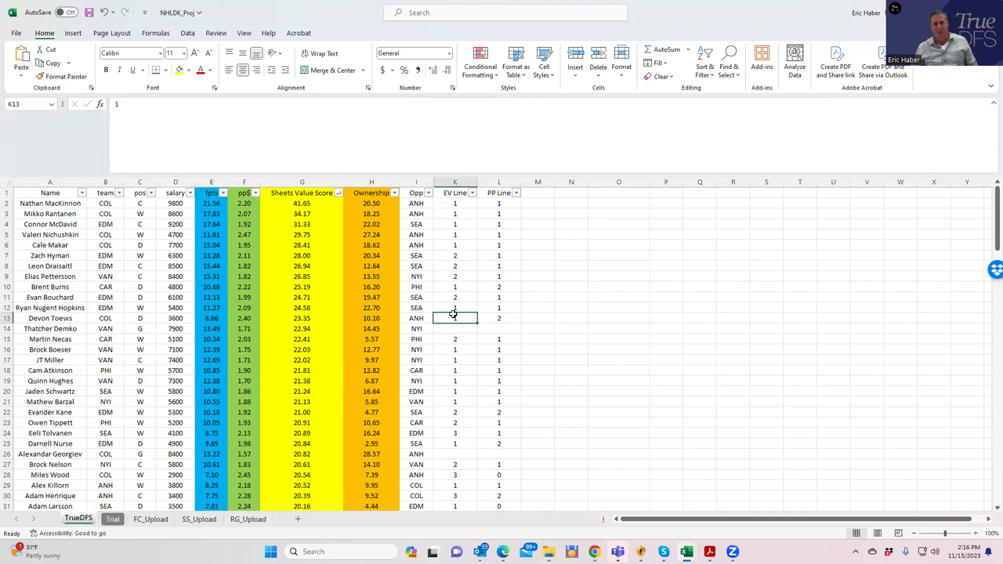
Review EDM team rows, D/W positions, salaries 6100, 5400, 5300 and EV Line values
click(106, 222)
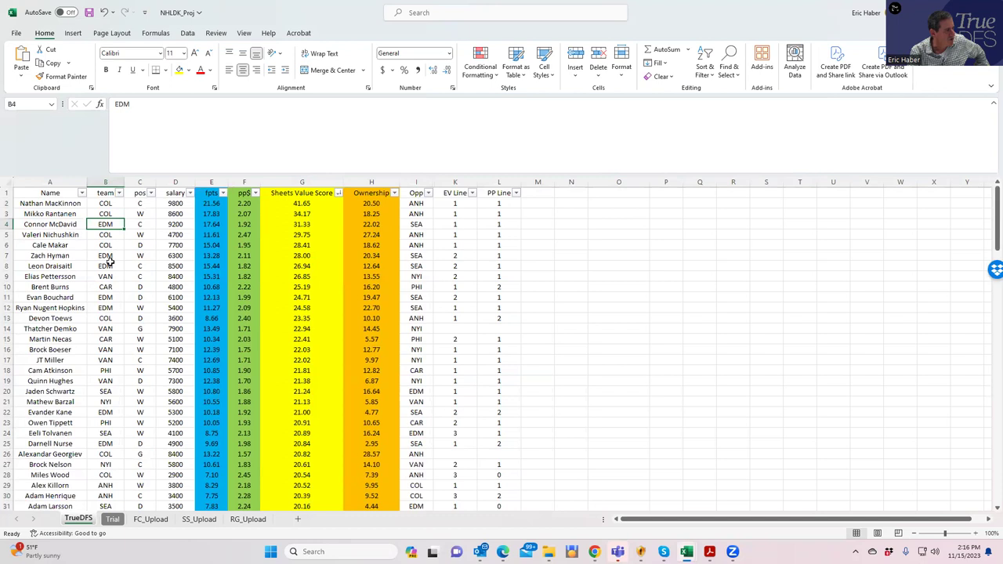
click(108, 265)
click(116, 225)
click(115, 256)
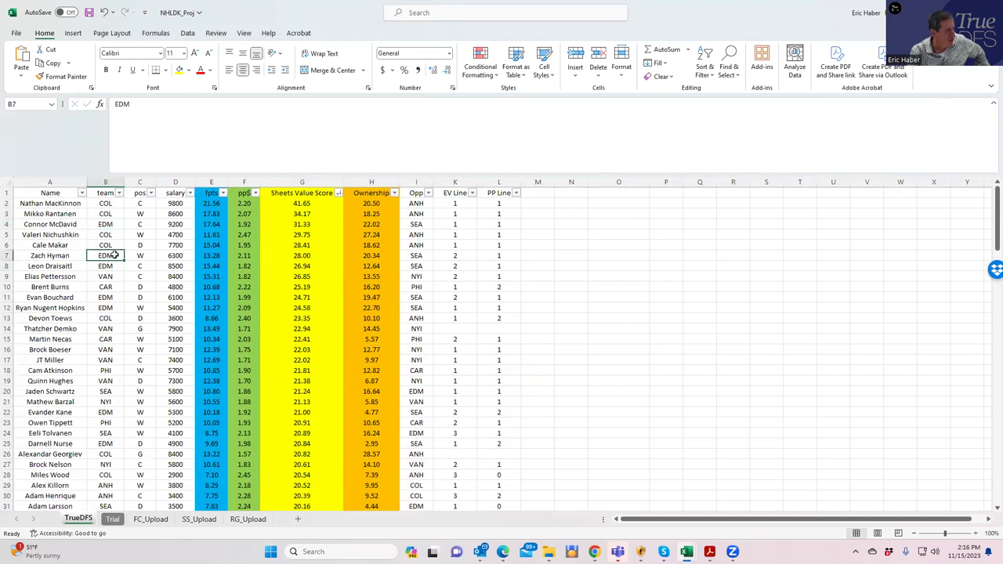
click(138, 296)
click(138, 307)
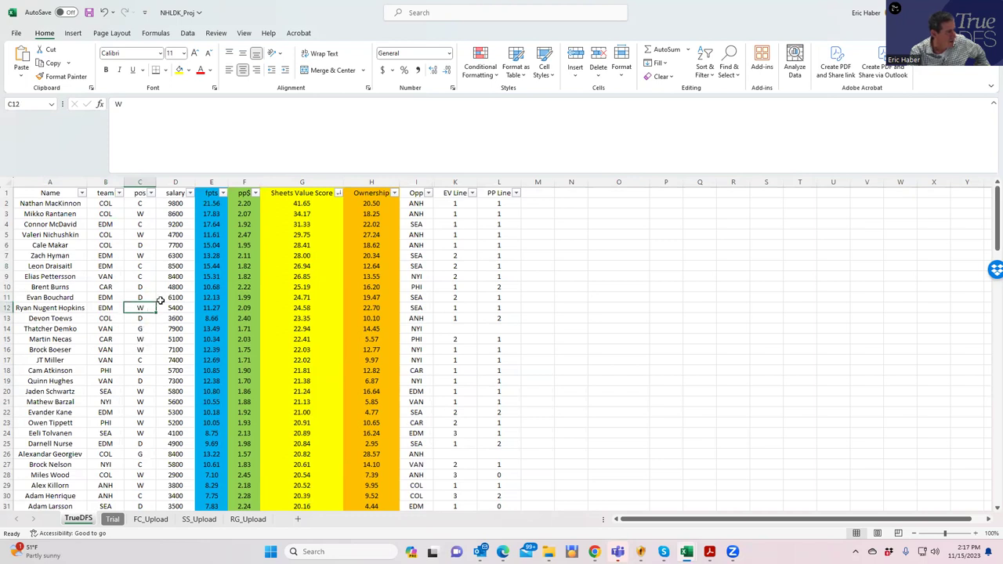
click(177, 298)
click(171, 310)
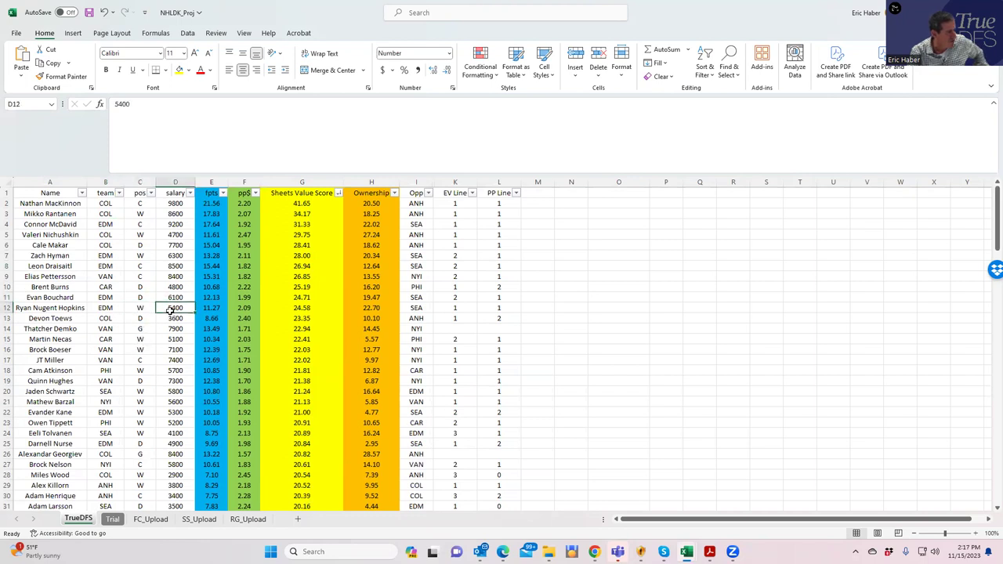
click(174, 411)
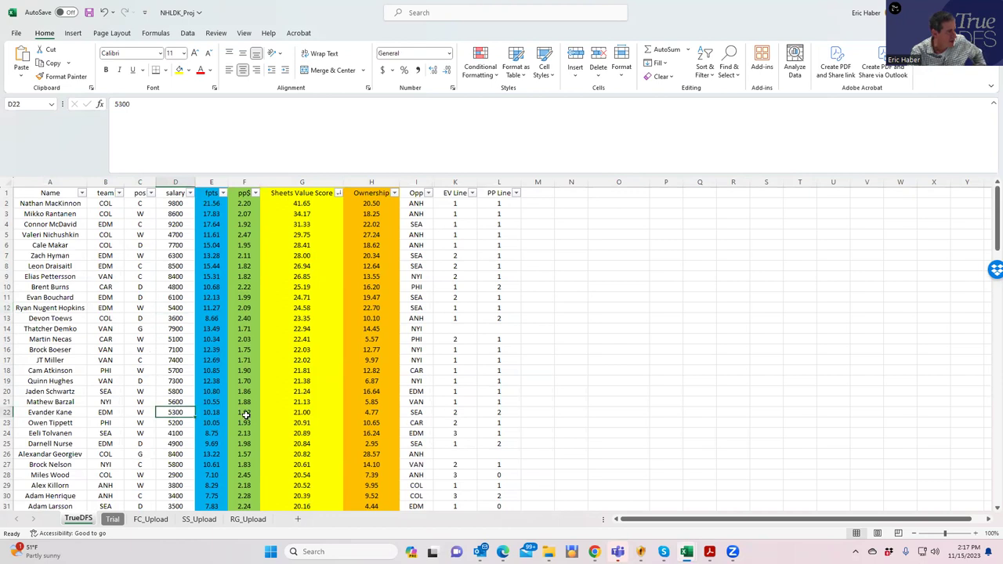
click(438, 411)
click(444, 307)
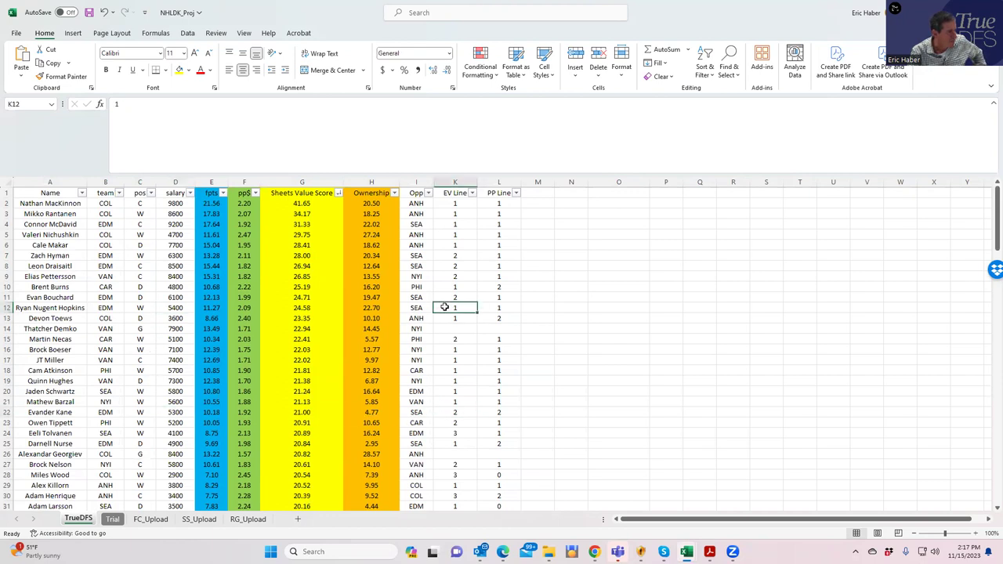
click(455, 287)
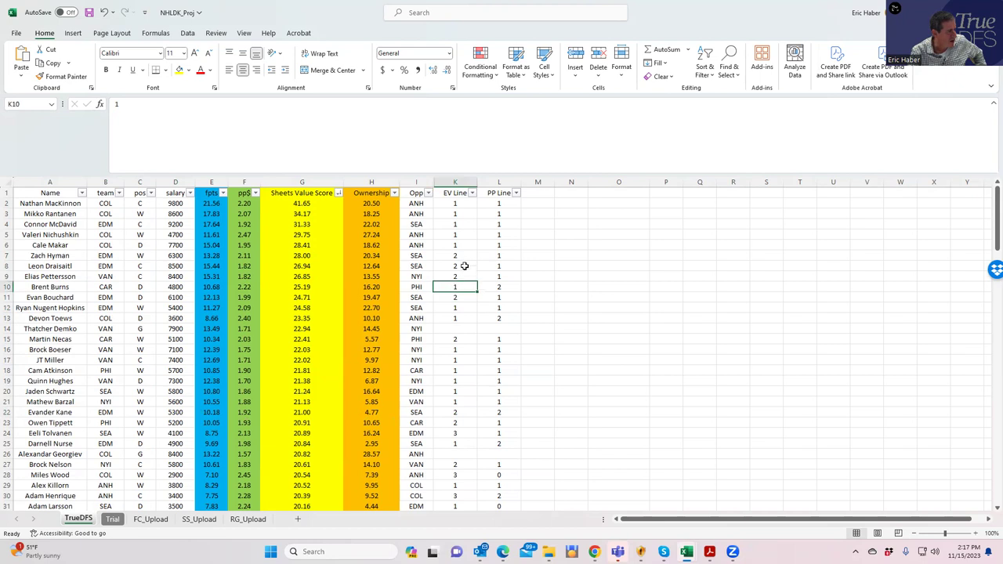
Recheck EDM, CAR and COL teams and salaries 3600, 4800, 4100, 4900 and 5800
click(109, 255)
click(108, 265)
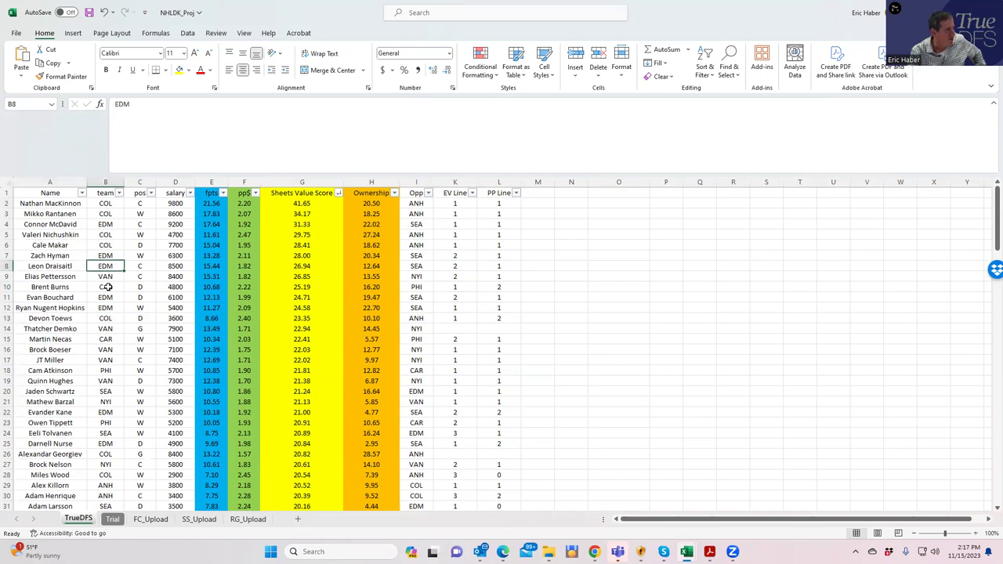
click(107, 286)
click(107, 319)
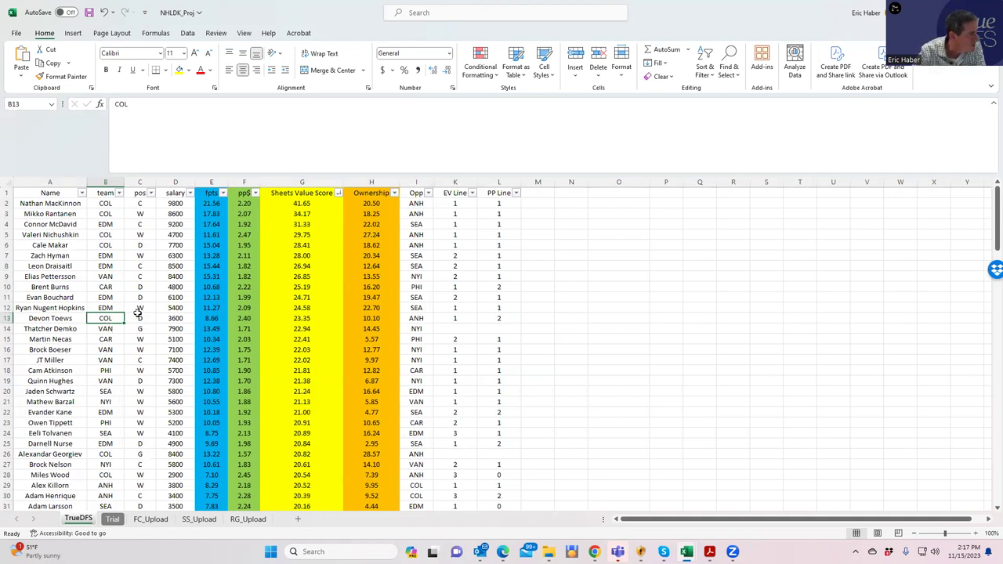
click(170, 319)
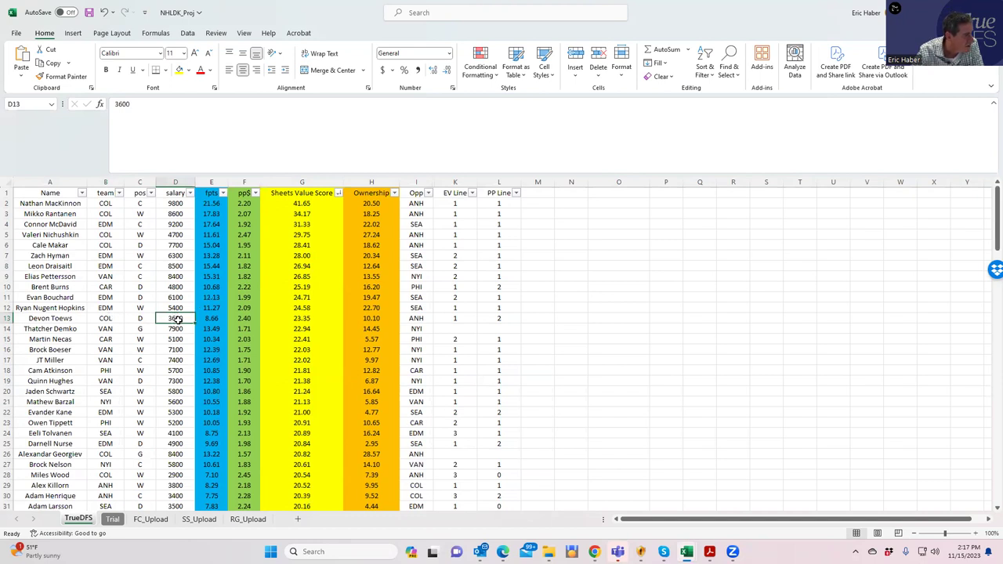
click(175, 287)
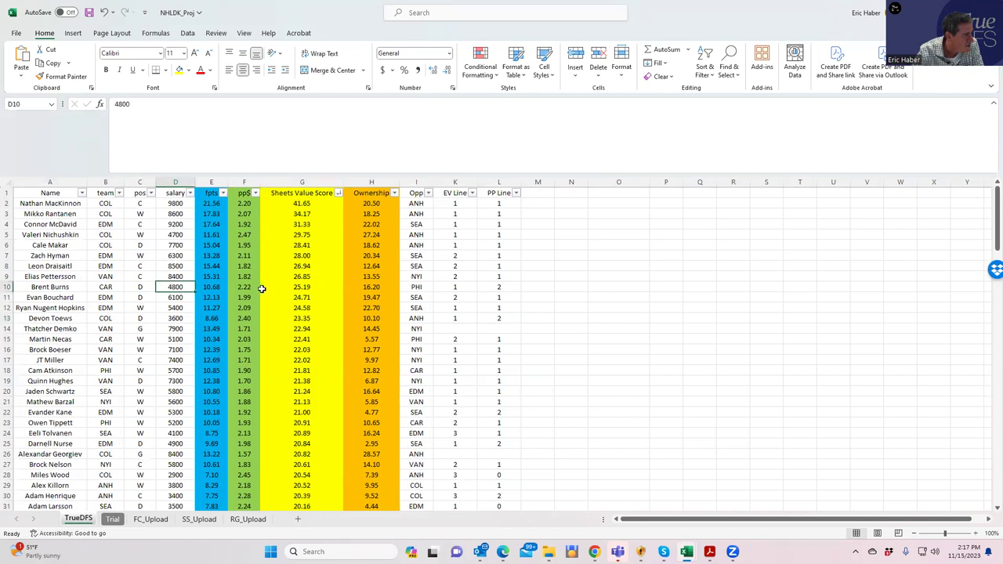
click(174, 433)
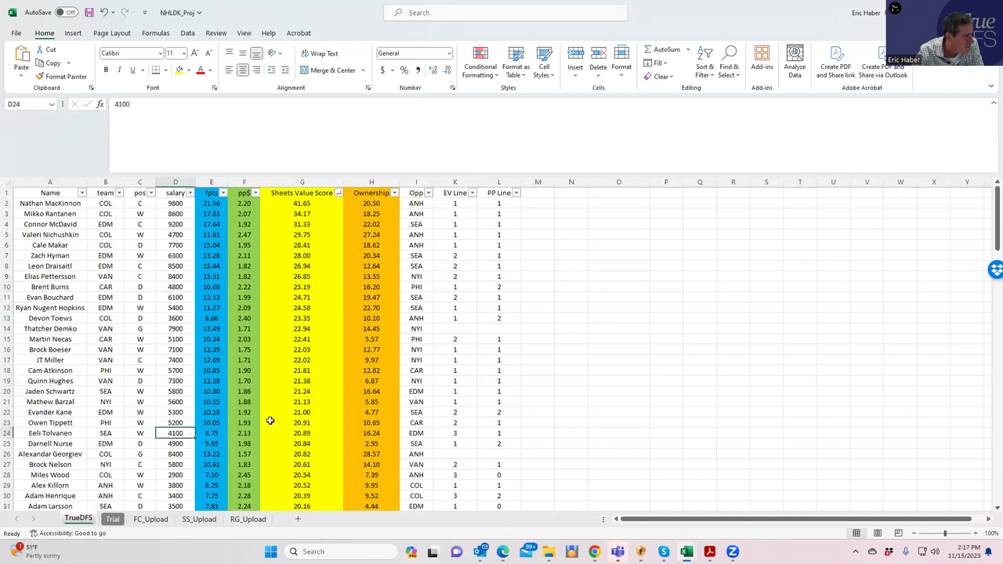
click(168, 412)
click(174, 444)
click(177, 464)
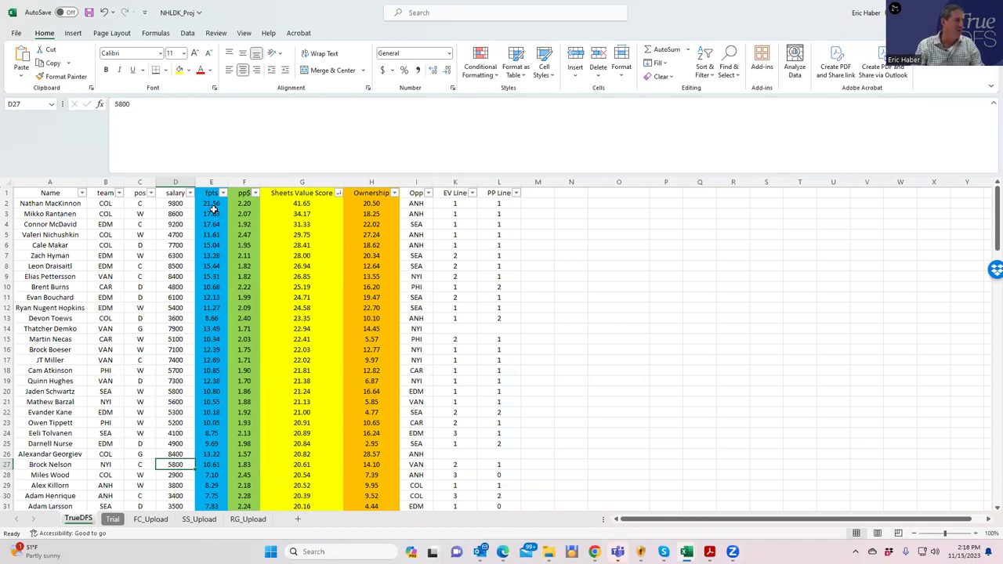
mouse_move(663, 552)
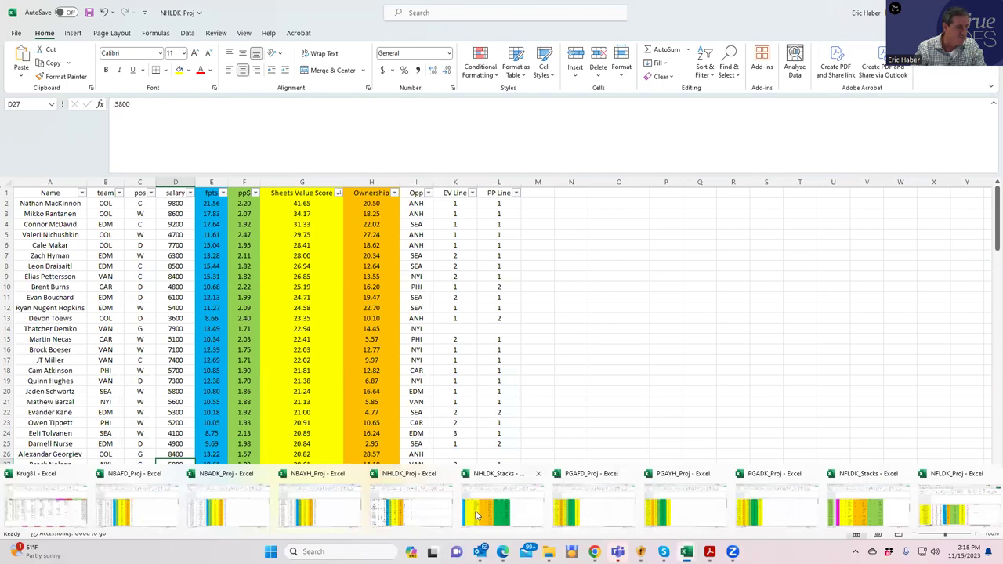
Sort NHLDK_Stacks by modified stack descending: COL 157.32, EDM 135.56, VAN 111.75
click(481, 480)
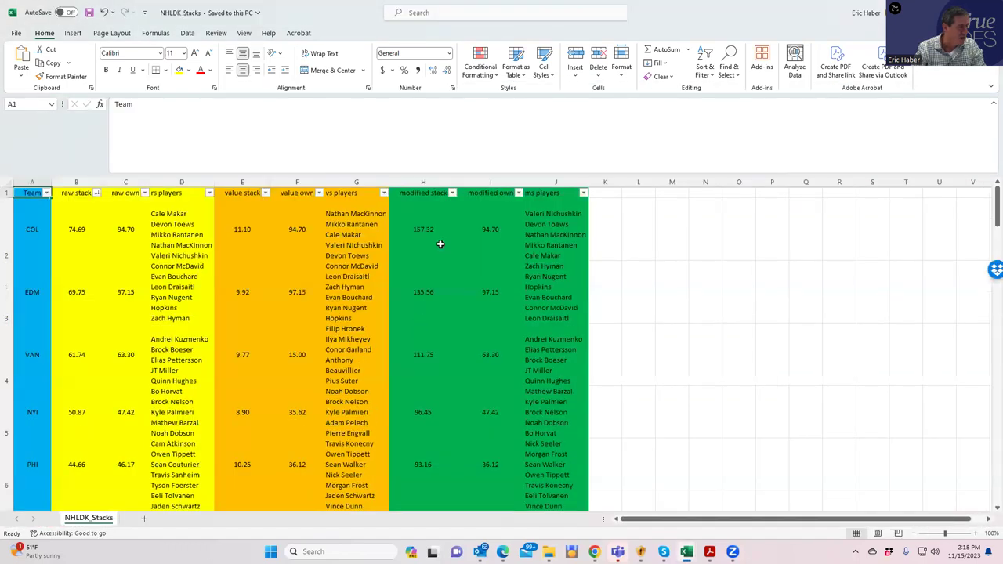
click(427, 230)
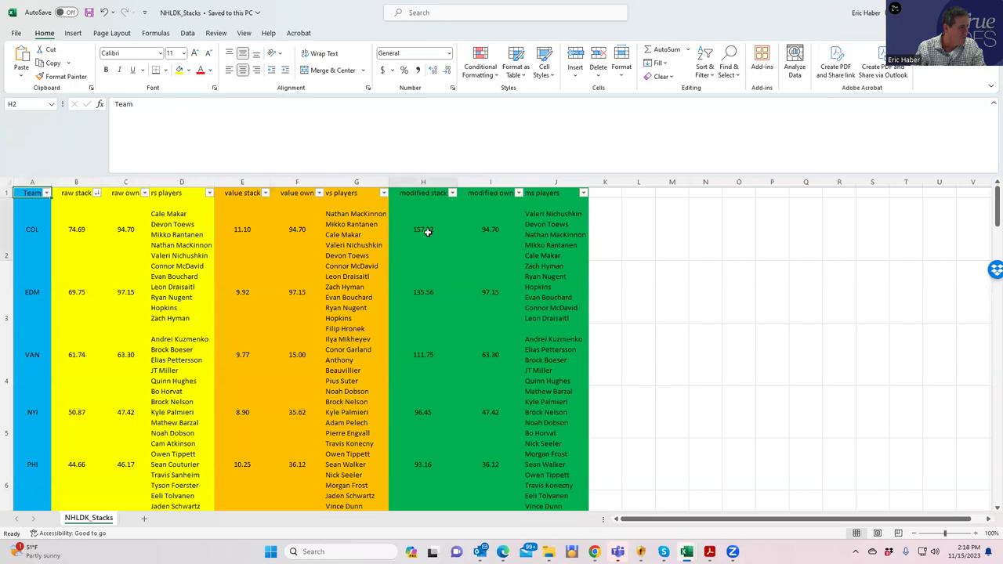
click(453, 193)
click(428, 225)
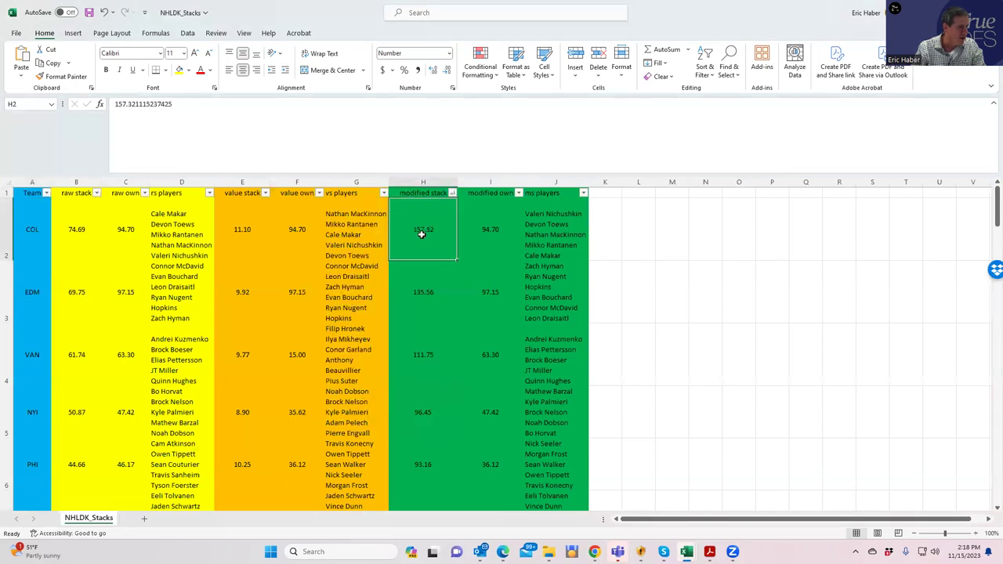
click(418, 294)
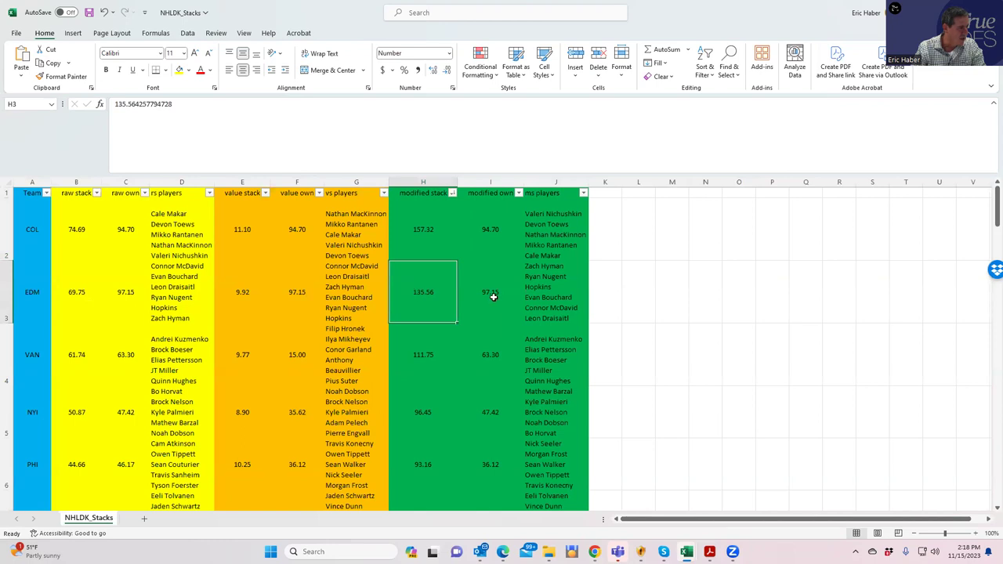
click(426, 228)
click(422, 289)
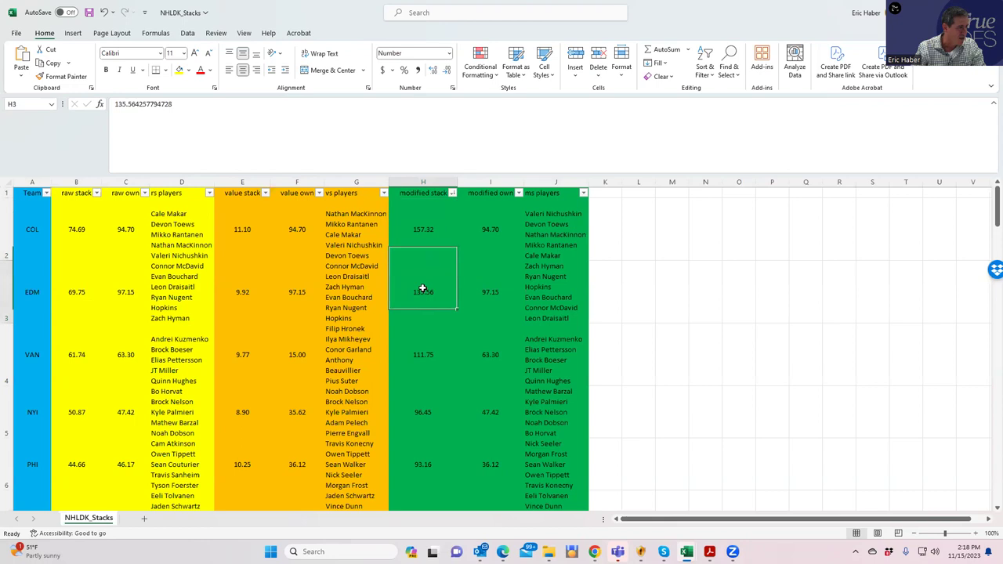
click(415, 362)
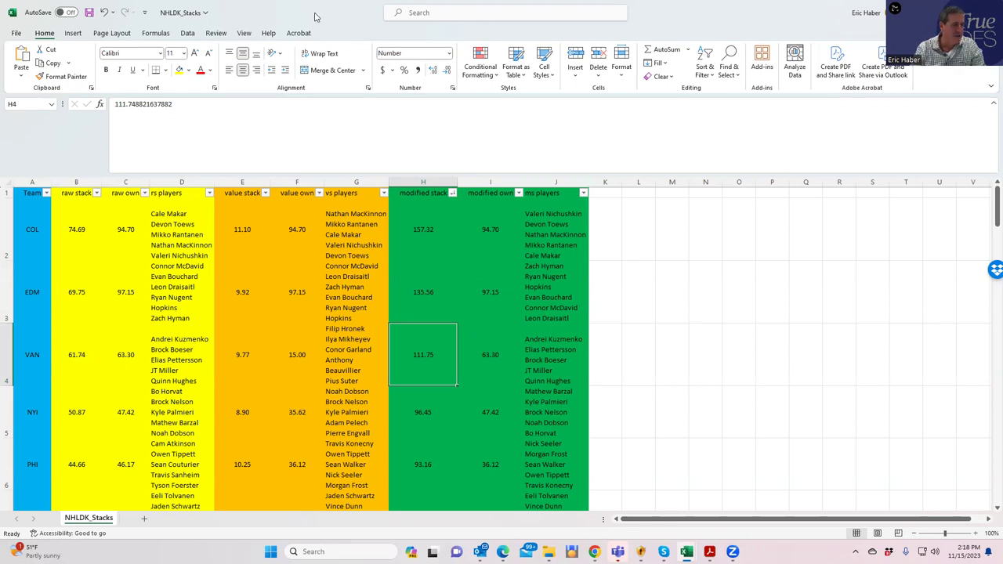
Go to DraftKings Lineups, edit the NHL Classic lineup and clear every slot
key(alt+Tab)
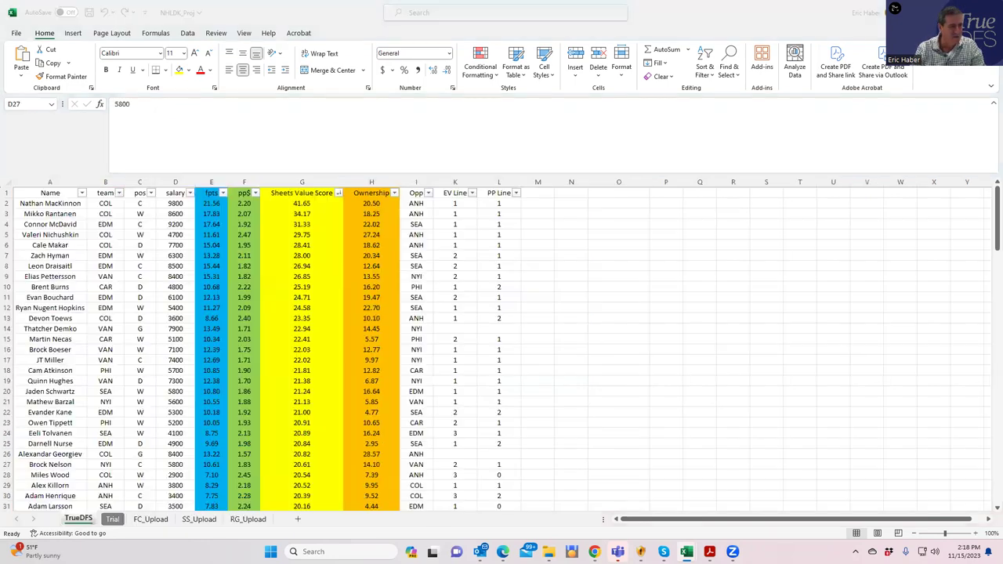
double_click(377, 11)
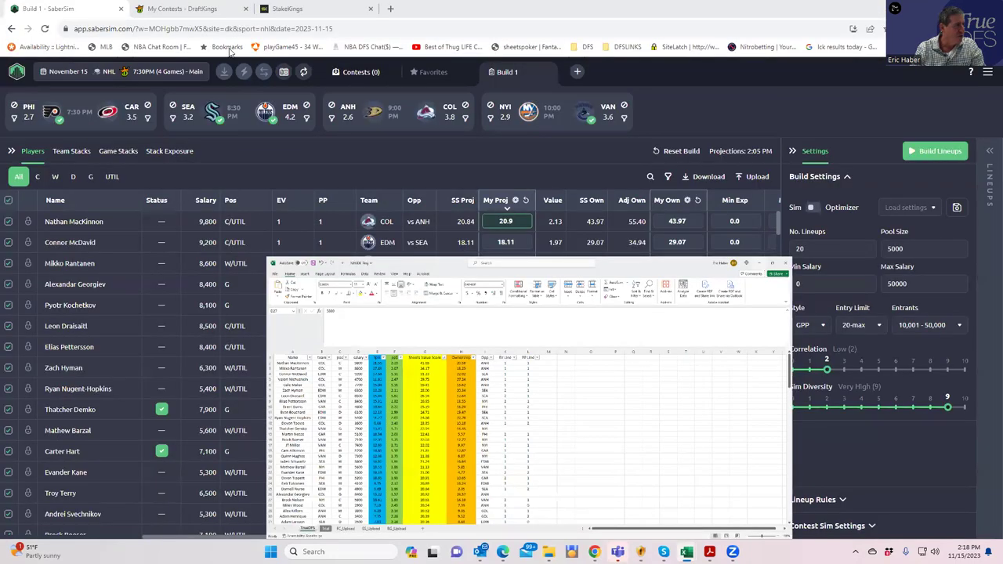
click(197, 9)
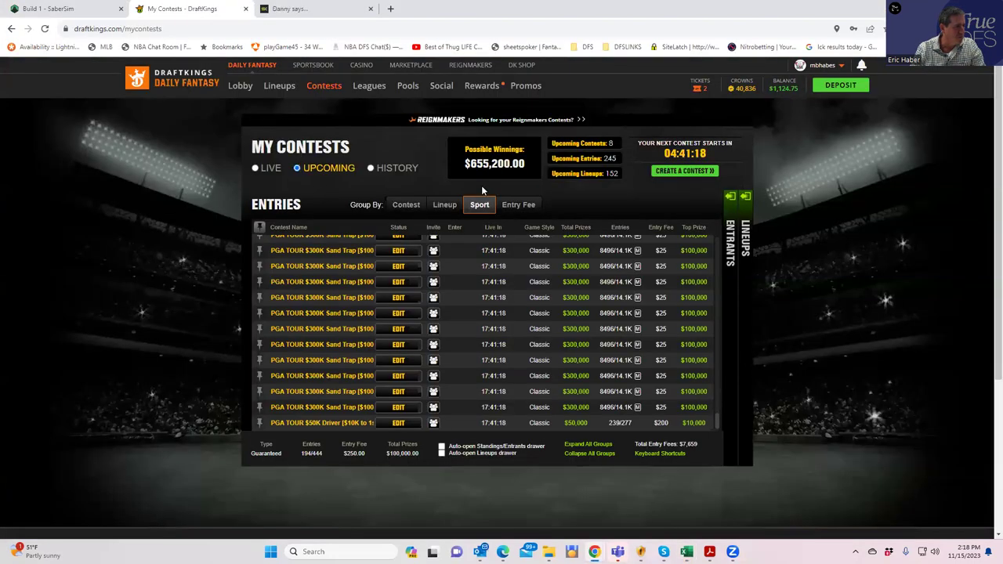
click(279, 85)
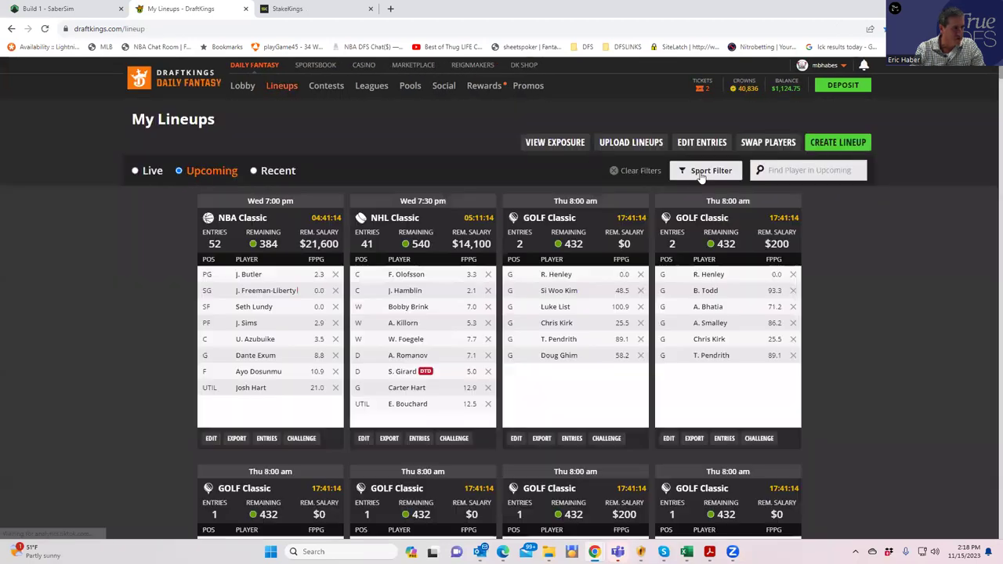
click(702, 176)
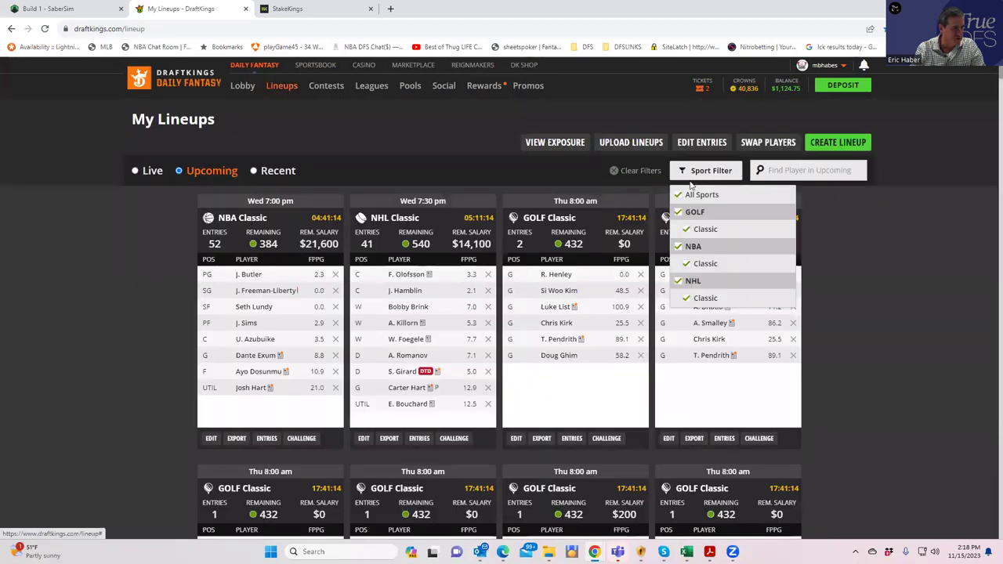
click(364, 438)
click(552, 481)
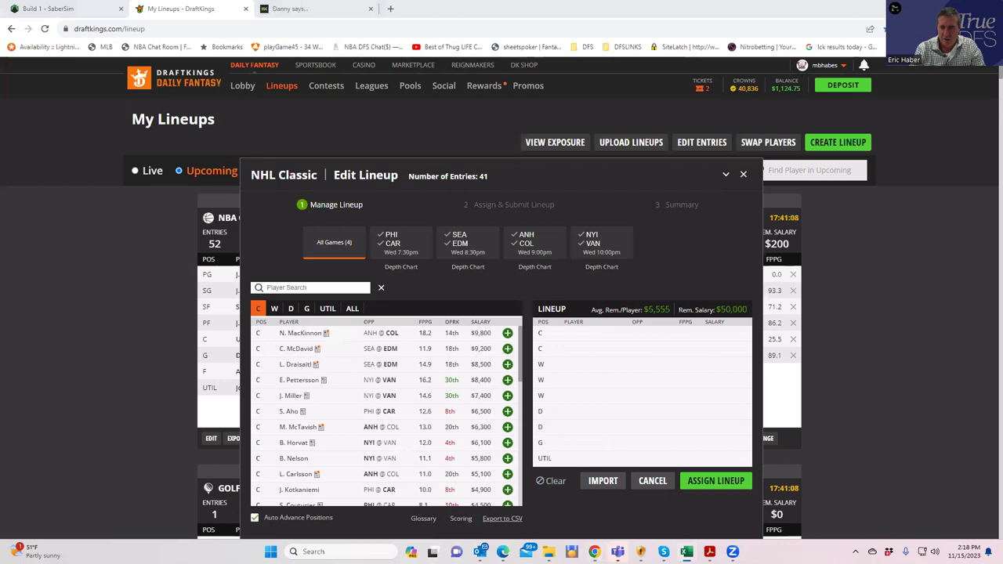
Filter to the ANH @ COL game and add D. Toews at D and V. Nichushkin at W
click(290, 308)
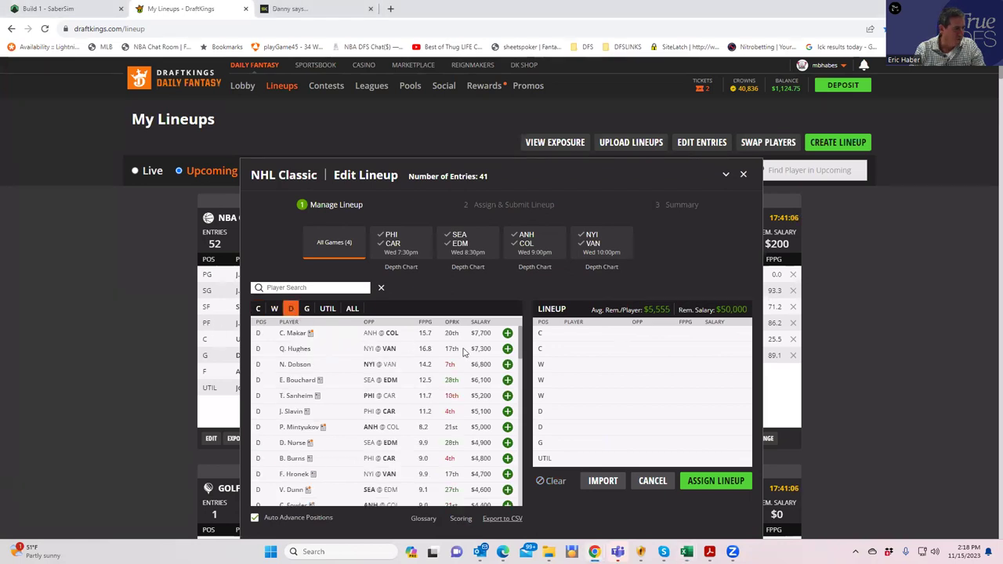
click(523, 249)
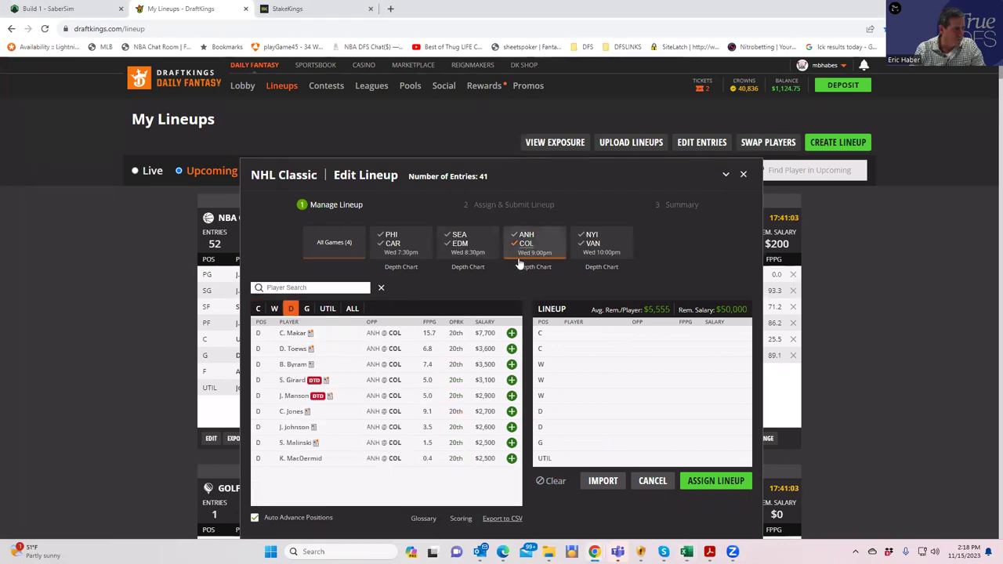
click(511, 349)
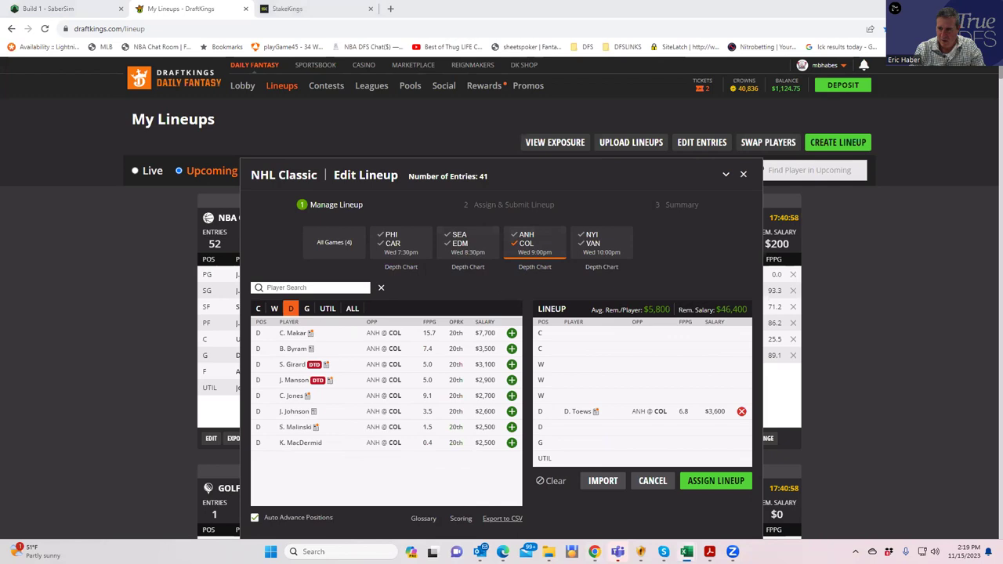
click(274, 308)
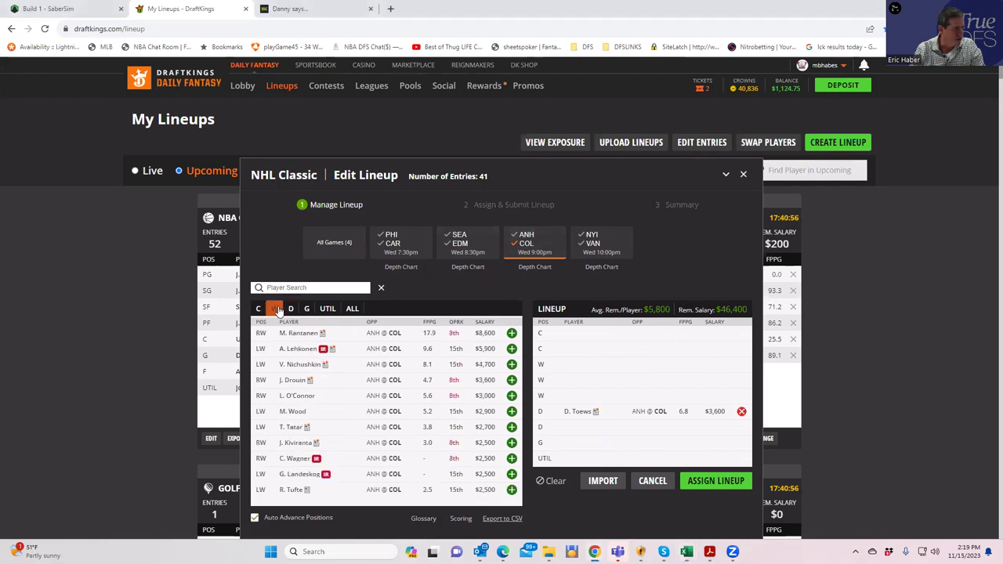
click(511, 364)
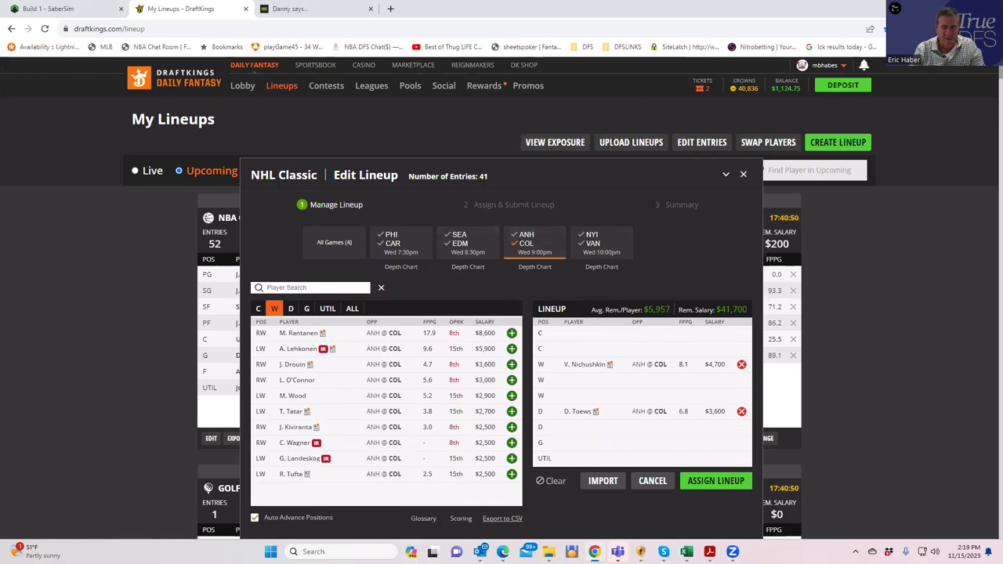
mouse_move(686, 551)
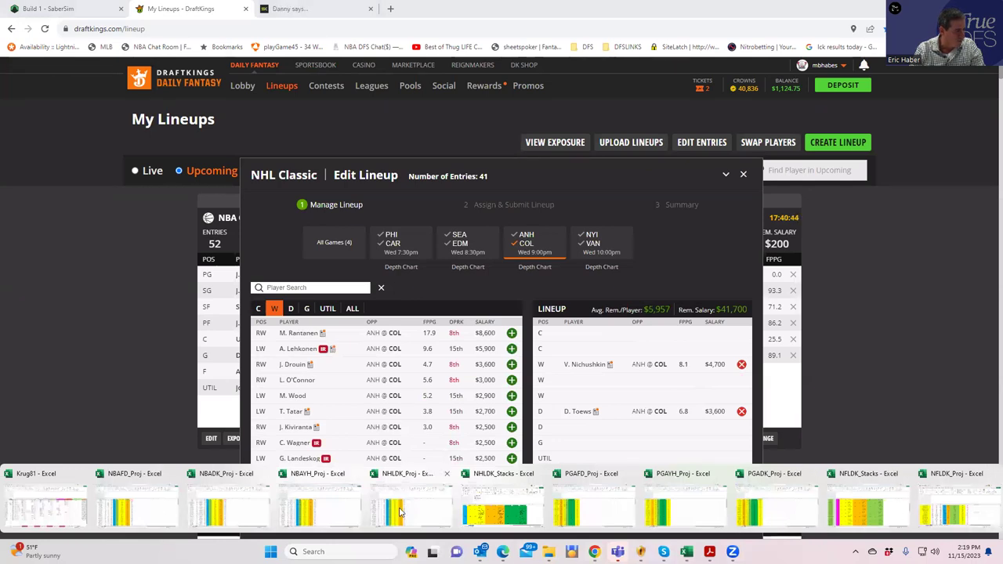
click(397, 514)
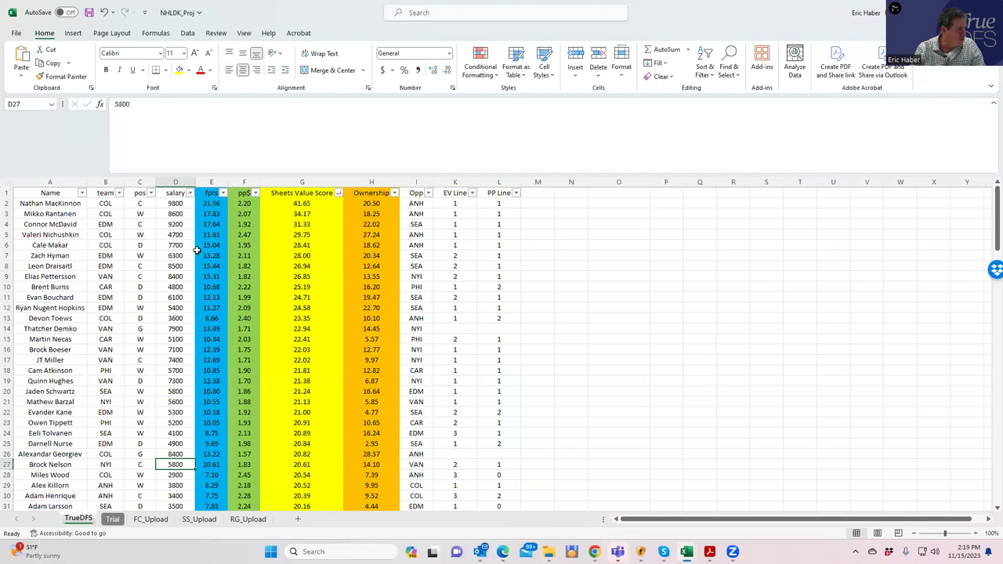
click(137, 243)
click(109, 206)
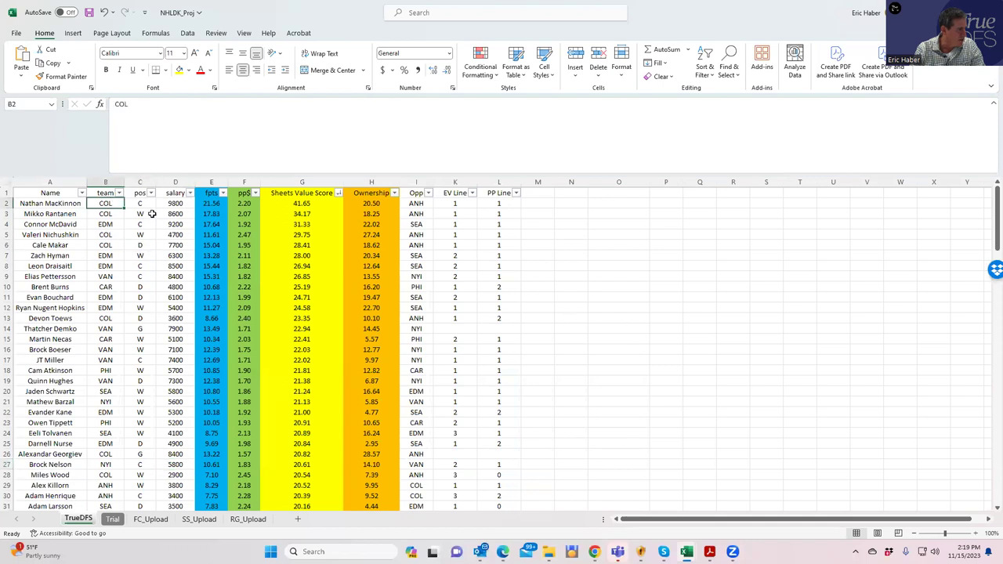
click(150, 223)
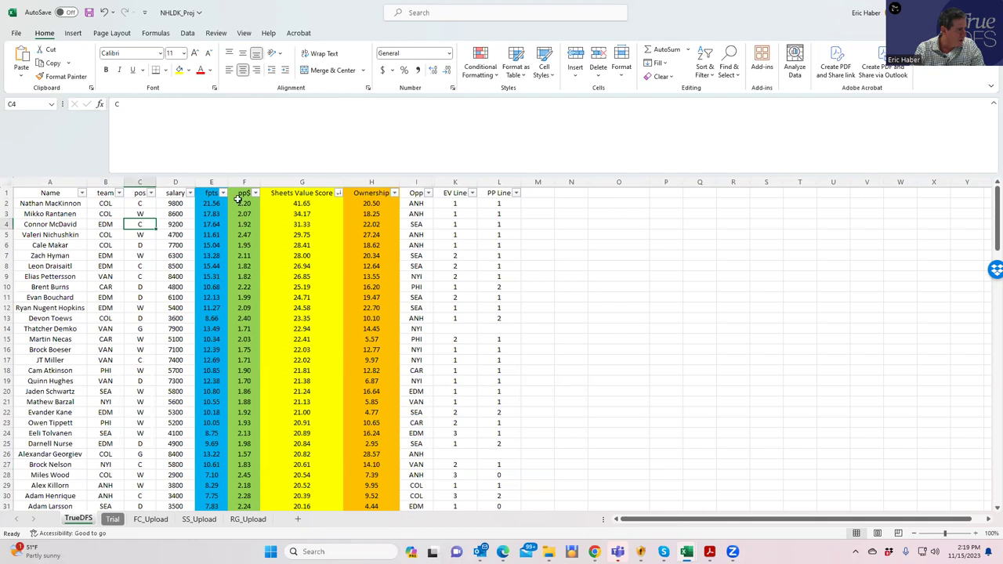
key(alt+Tab)
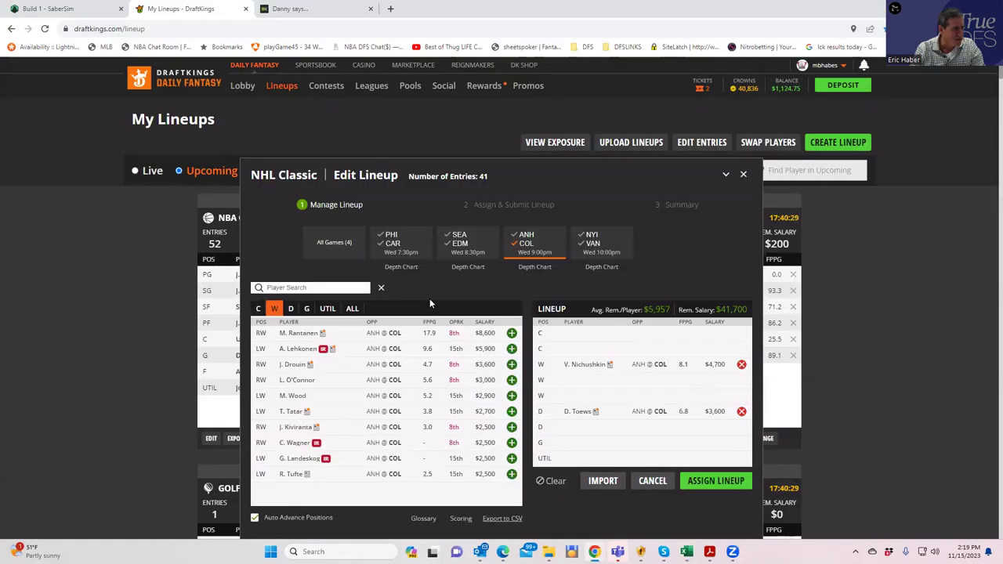
Add M. Rantanen at wing and N. MacKinnon at centre, leaving $23,300 remaining
click(511, 333)
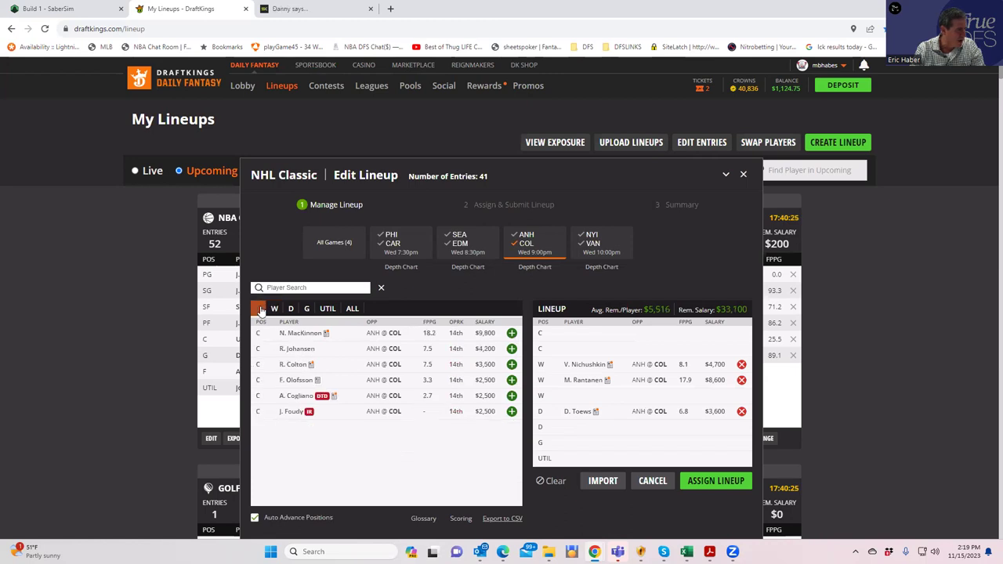
click(511, 333)
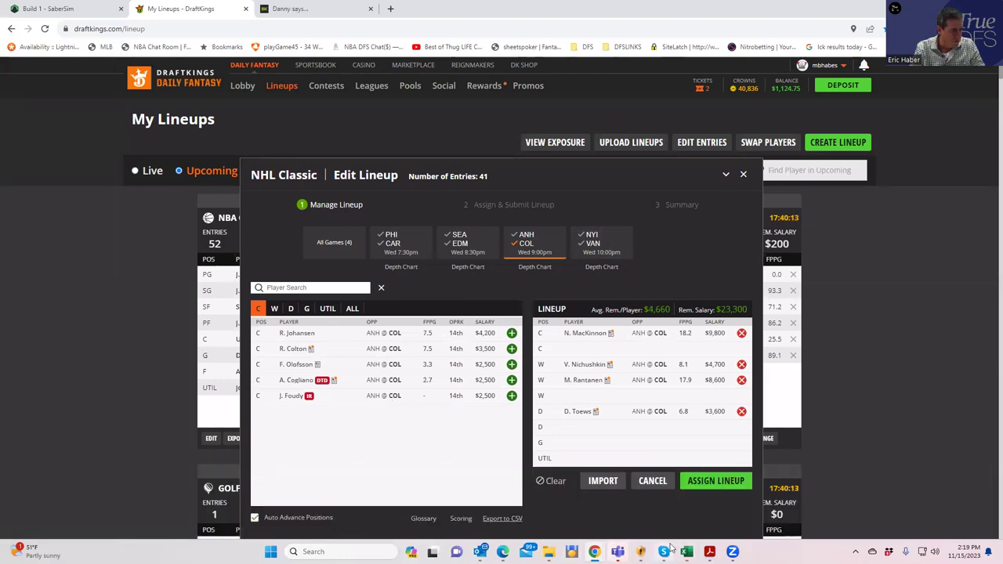
mouse_move(687, 551)
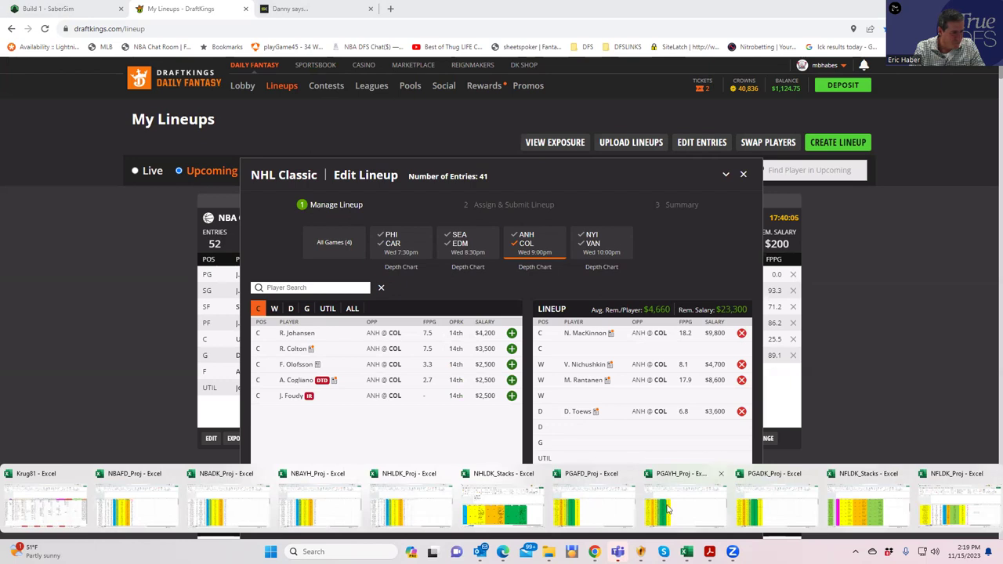
Scroll NHLDK_Proj down to Carter Hart's 7100 salary in D86, then return to DraftKings
click(400, 501)
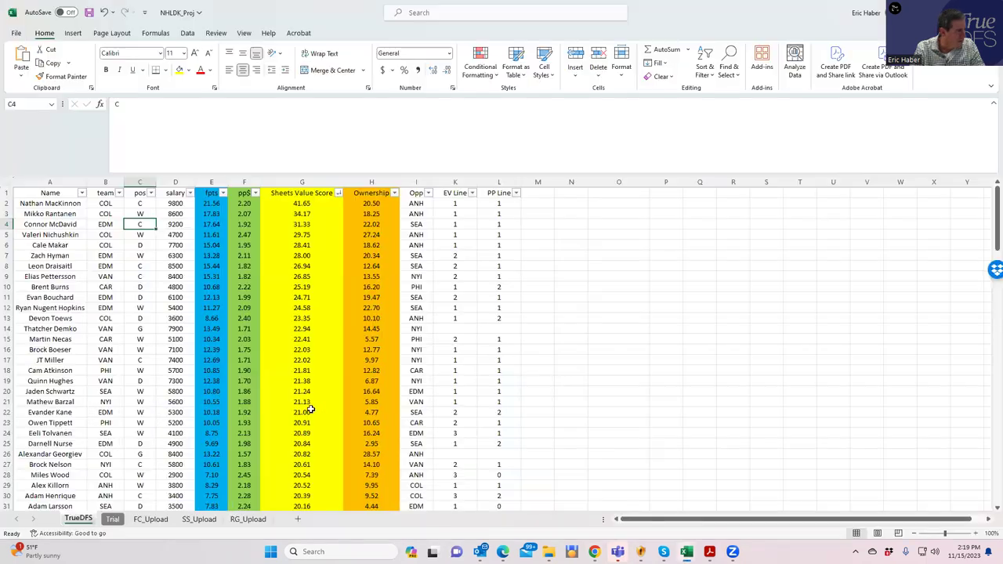
scroll(151, 300, down, 2)
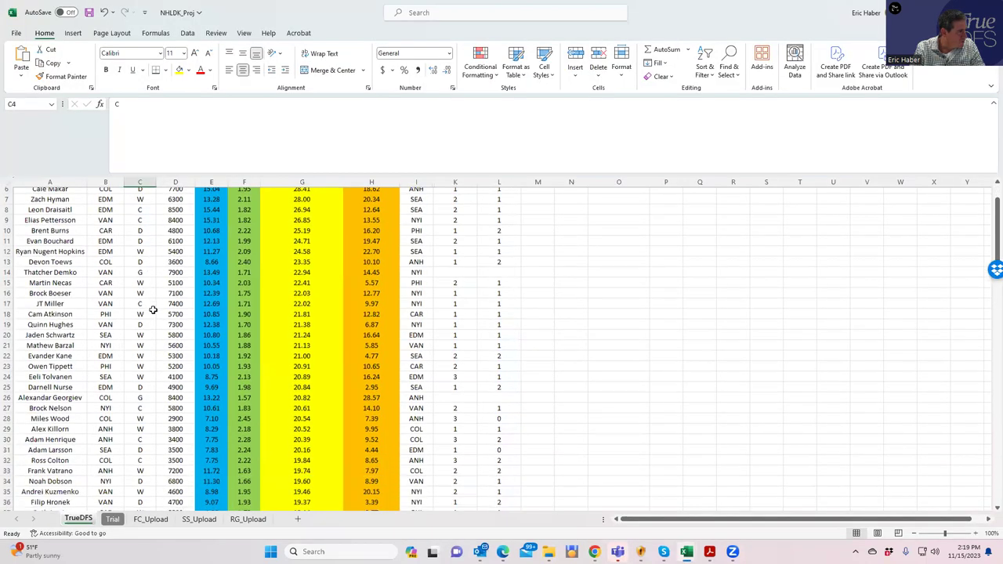
click(145, 392)
scroll(196, 401, down, 1)
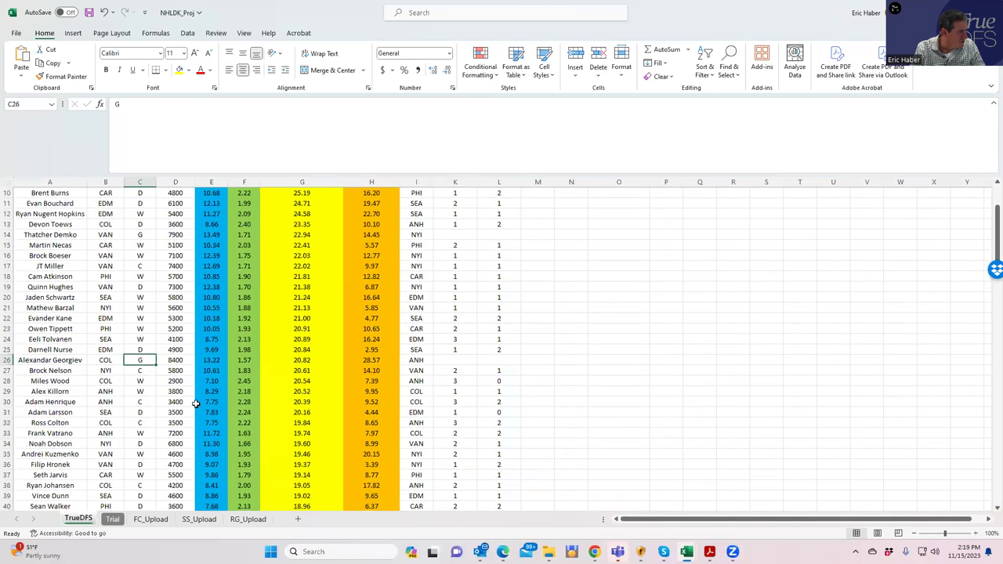
scroll(176, 419, down, 2)
scroll(176, 419, down, 13)
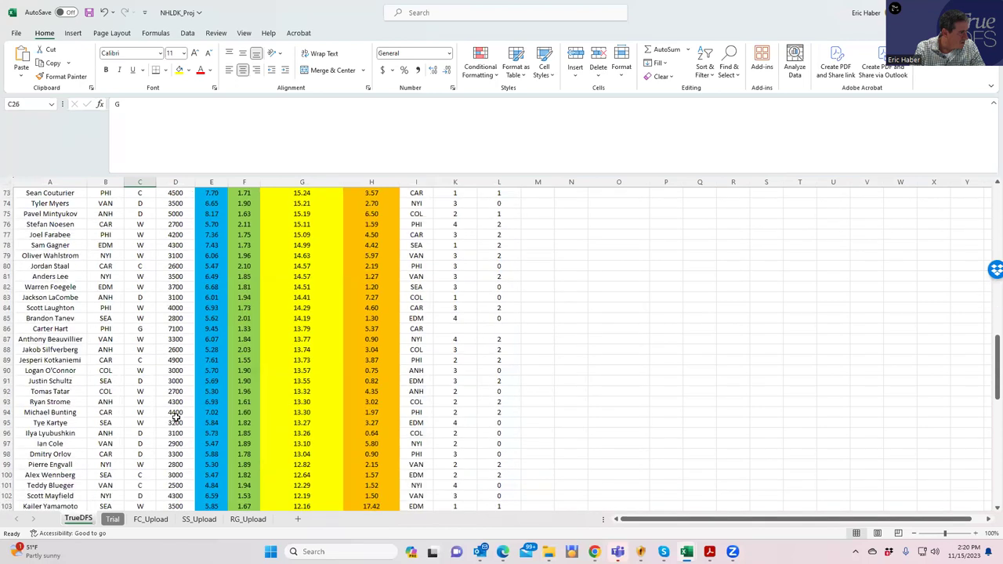
scroll(175, 415, down, 12)
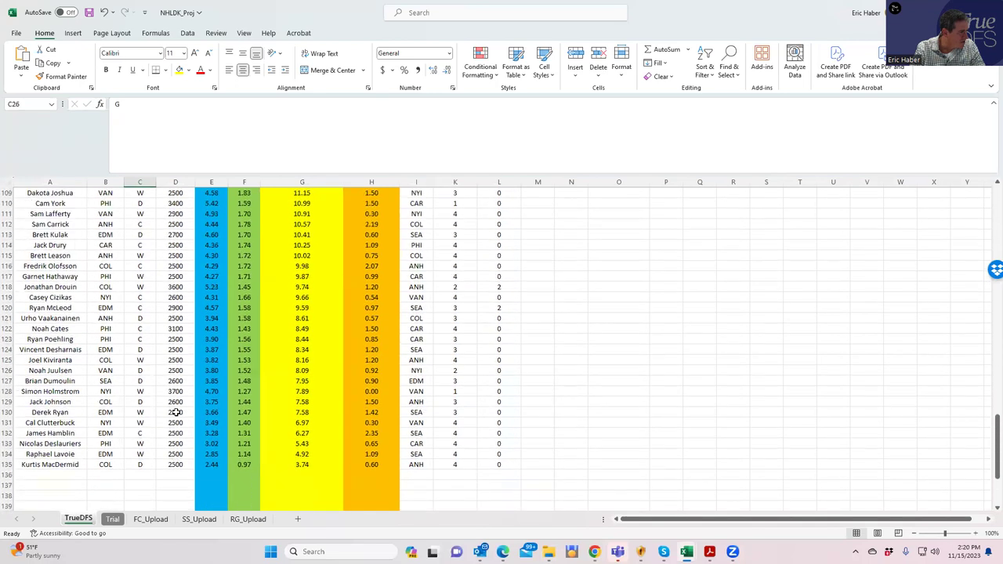
scroll(177, 412, up, 17)
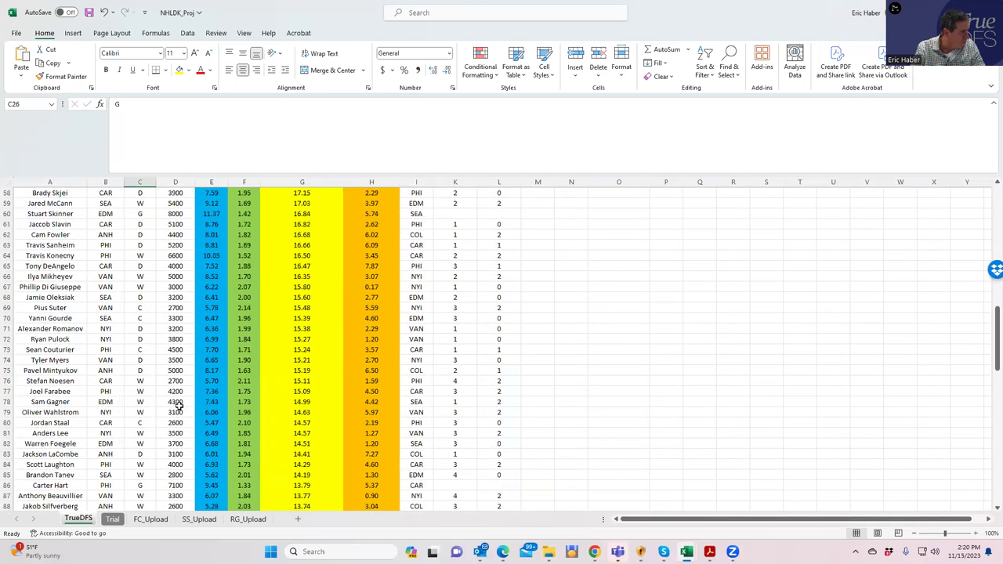
scroll(178, 406, down, 3)
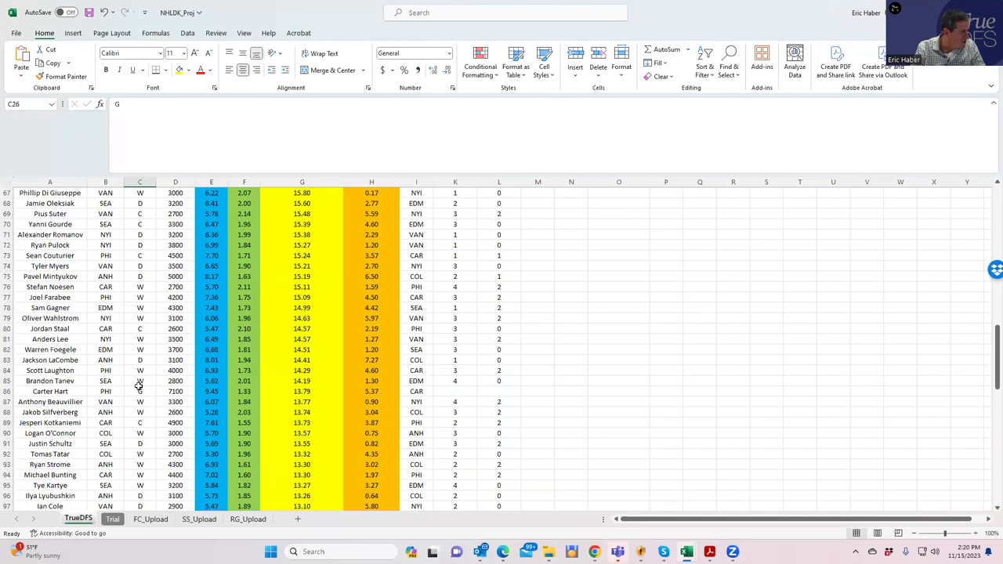
click(138, 387)
click(185, 388)
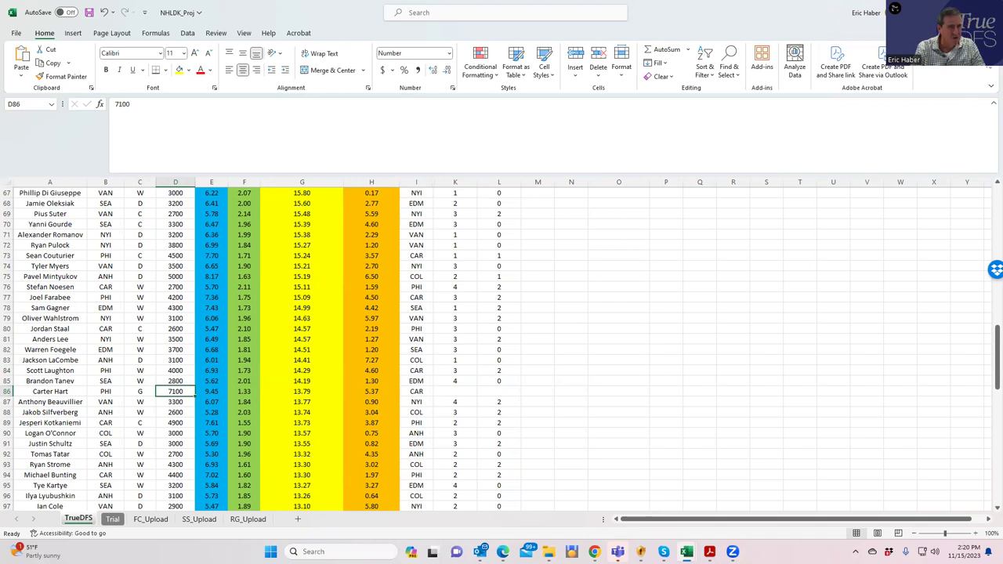
key(alt+Tab)
key(ctrl+Tab)
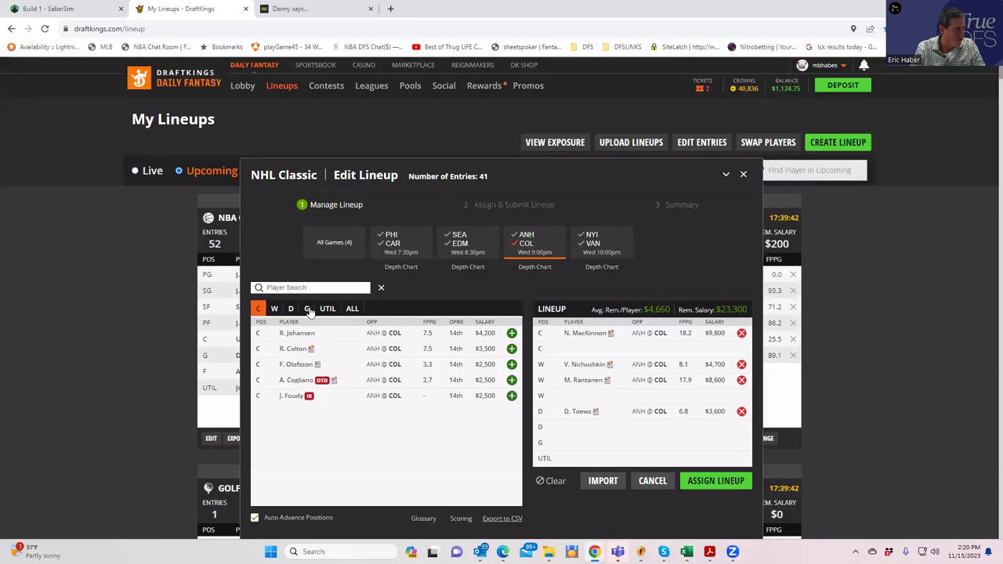
Search all-games goalies for 'hart' and add C. Hart at $7,100, leaving $16,200
click(307, 309)
click(532, 242)
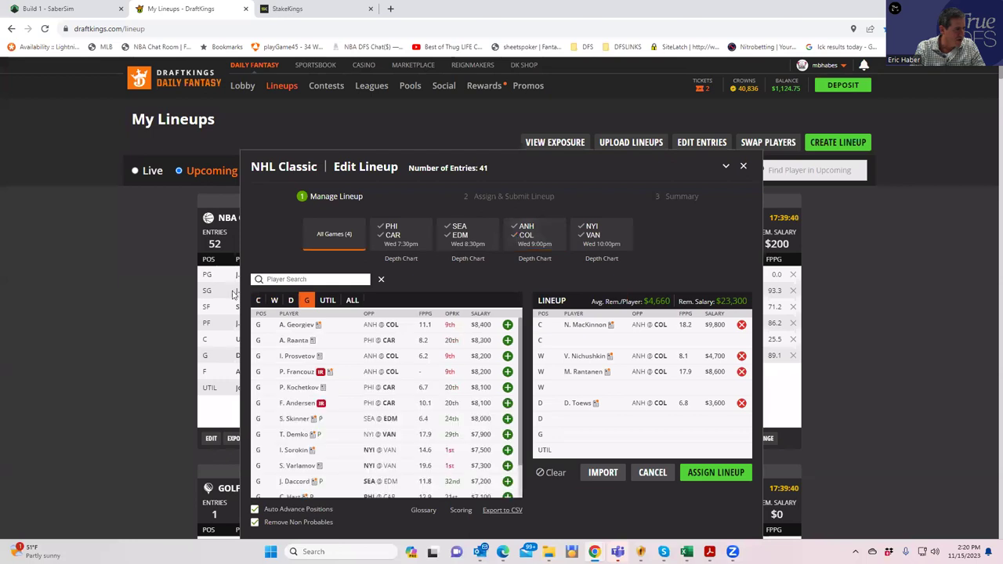
click(286, 278)
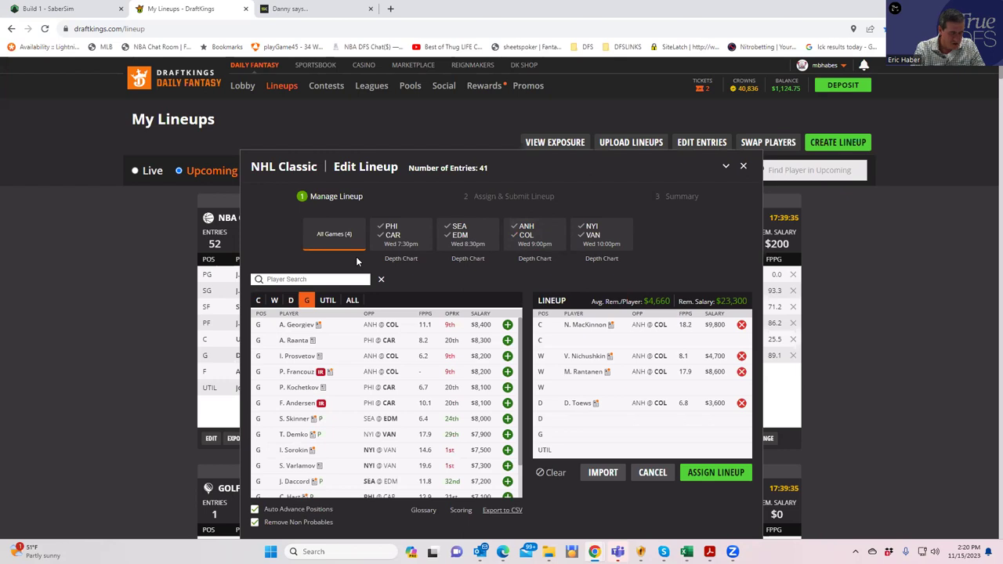
text(hart)
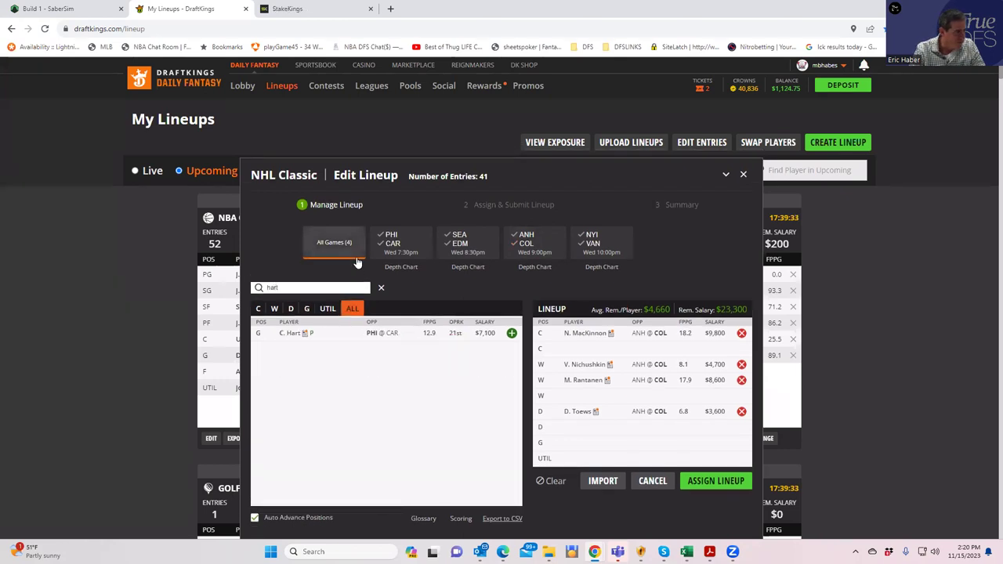
click(510, 334)
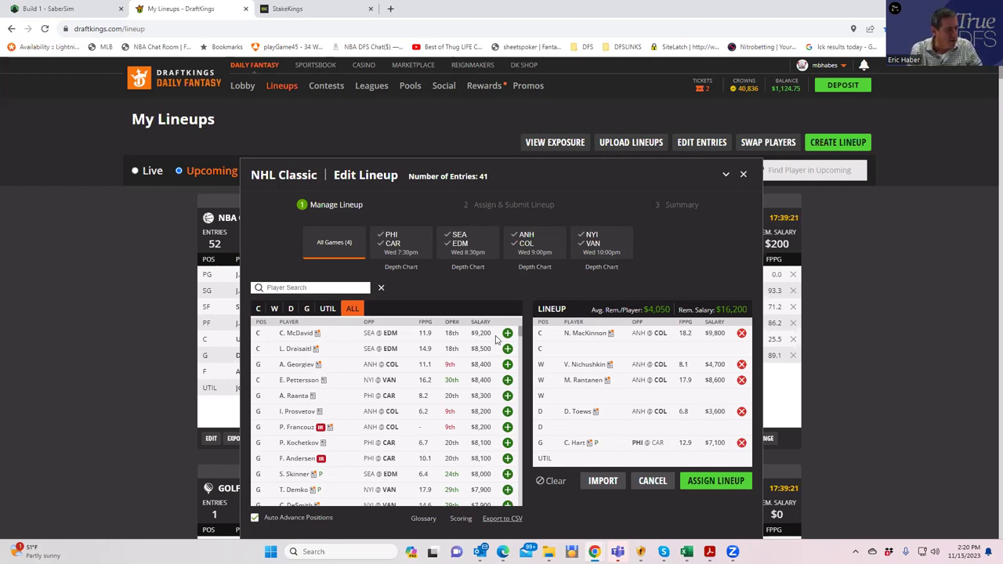
List SEA @ EDM defensemen as lineup candidates
click(463, 248)
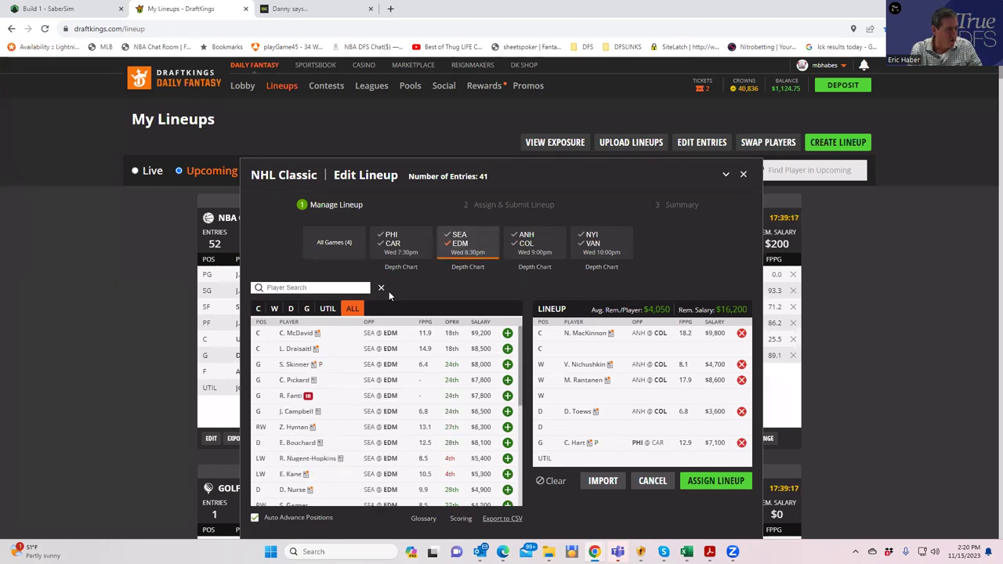
click(291, 308)
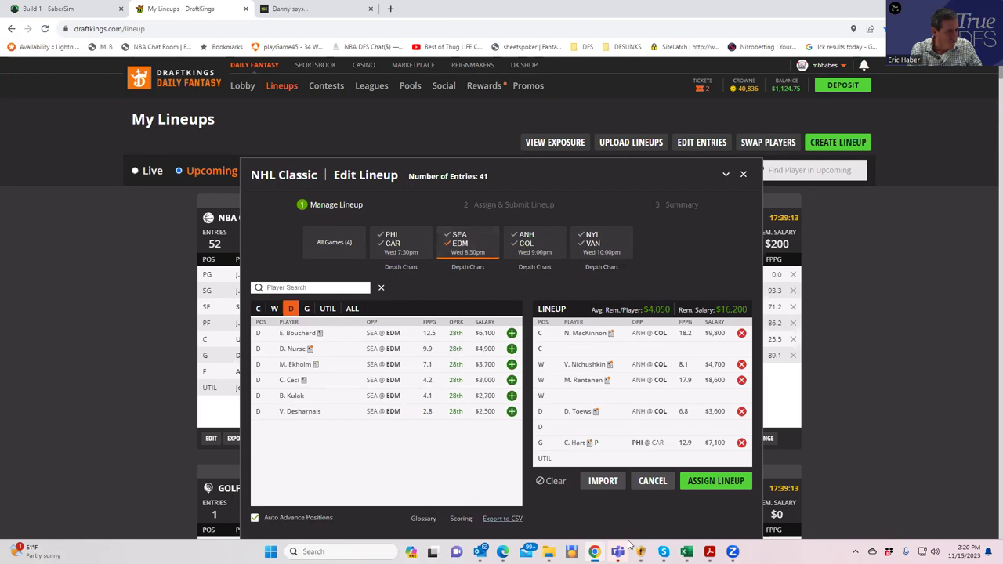
mouse_move(686, 551)
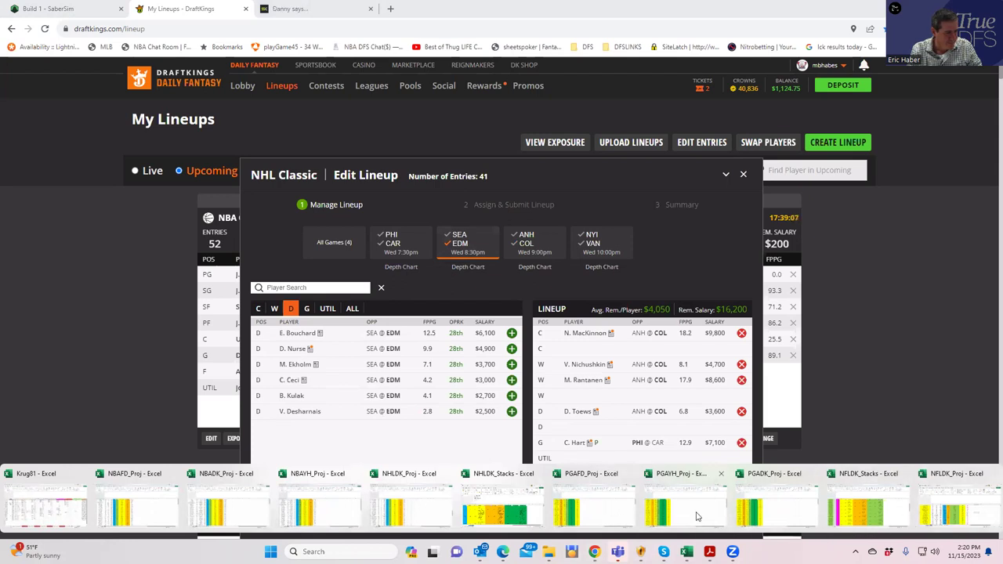
Check salaries: Nichushkin 4700, Toews 3600, Miles Wood 2900 and Ross Colton 3500
click(419, 507)
scroll(200, 325, up, 20)
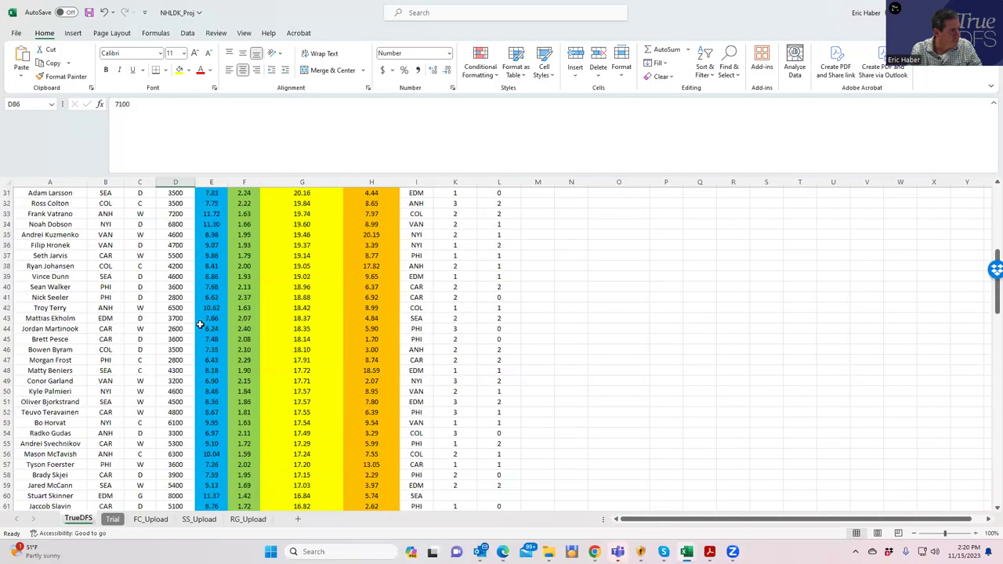
click(166, 235)
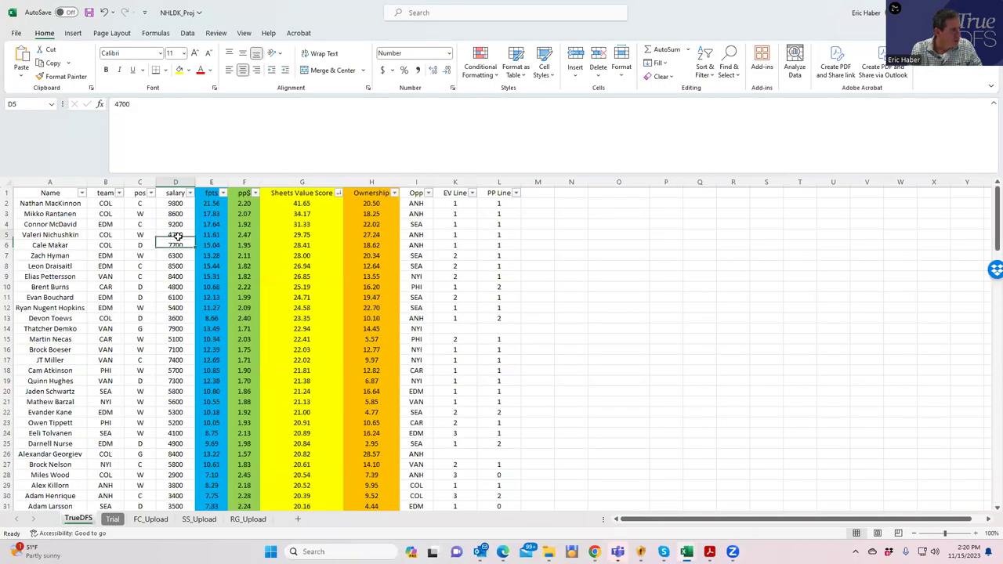
click(178, 318)
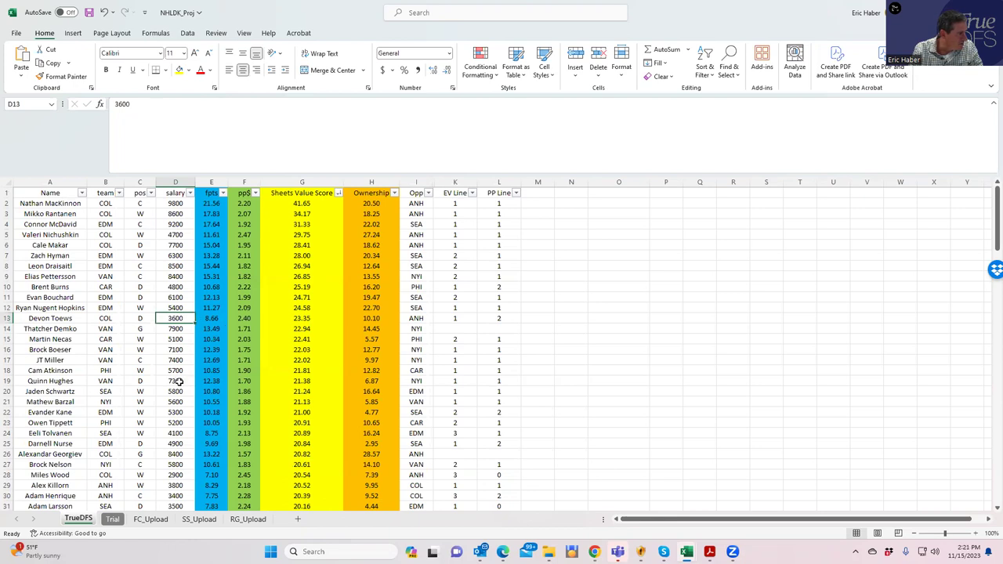
click(177, 474)
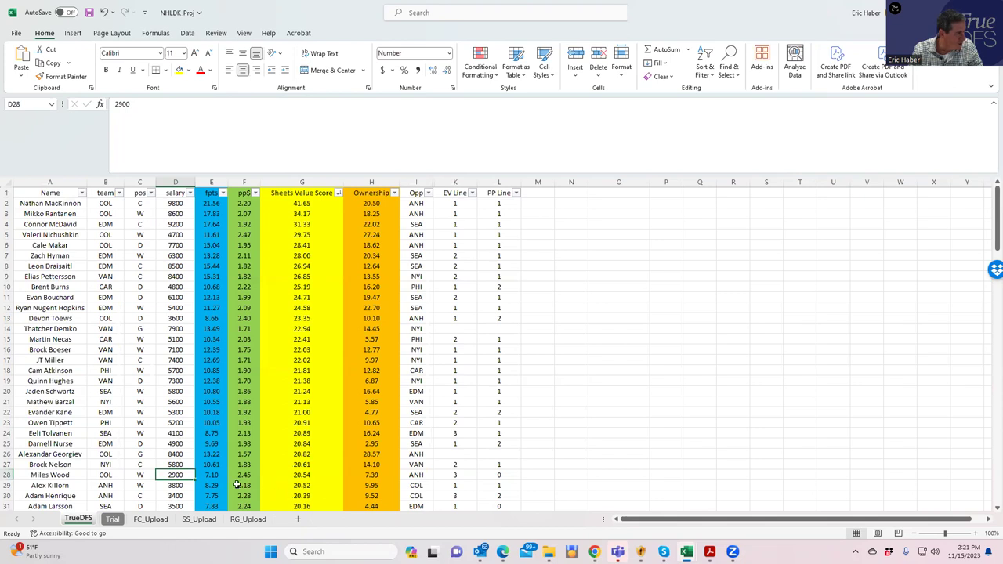
scroll(212, 483, down, 1)
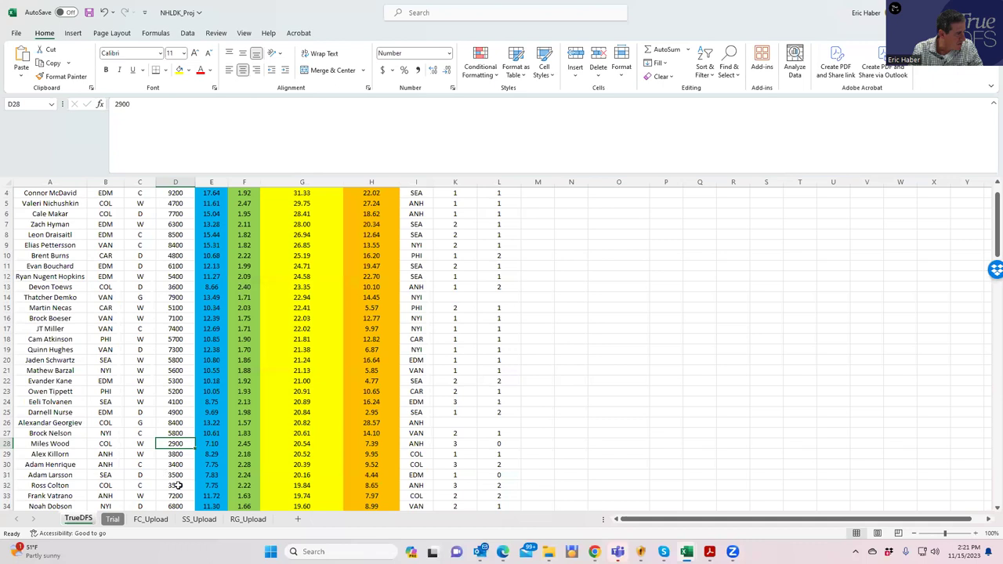
click(178, 485)
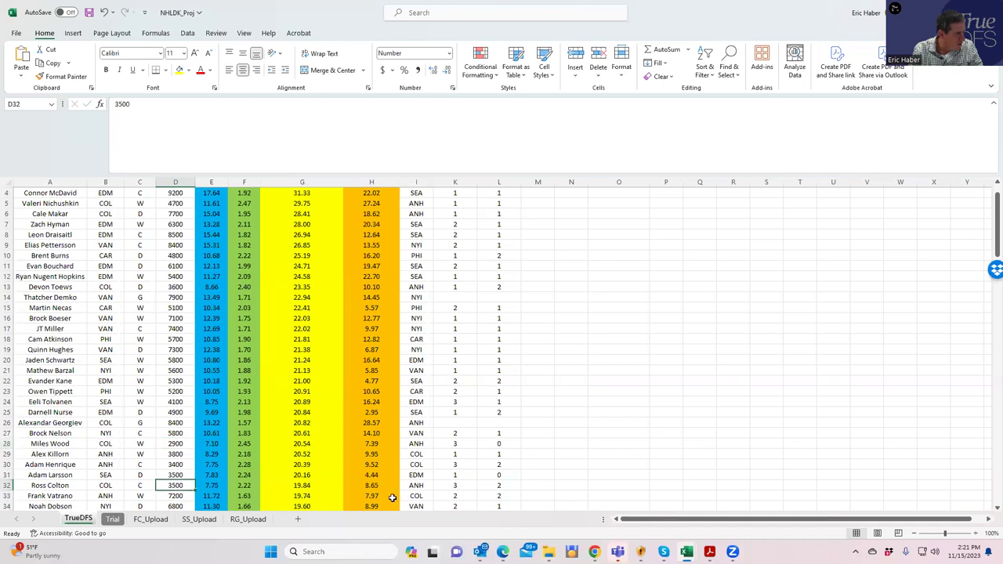
scroll(169, 419, up, 1)
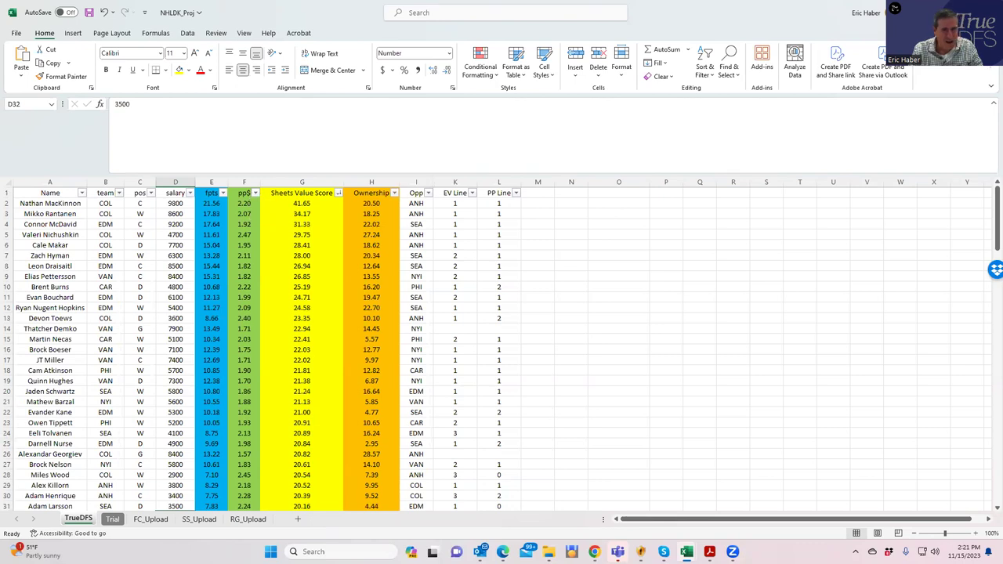
Sort the NHLDK_Stacks teams by value stack, largest first
click(255, 194)
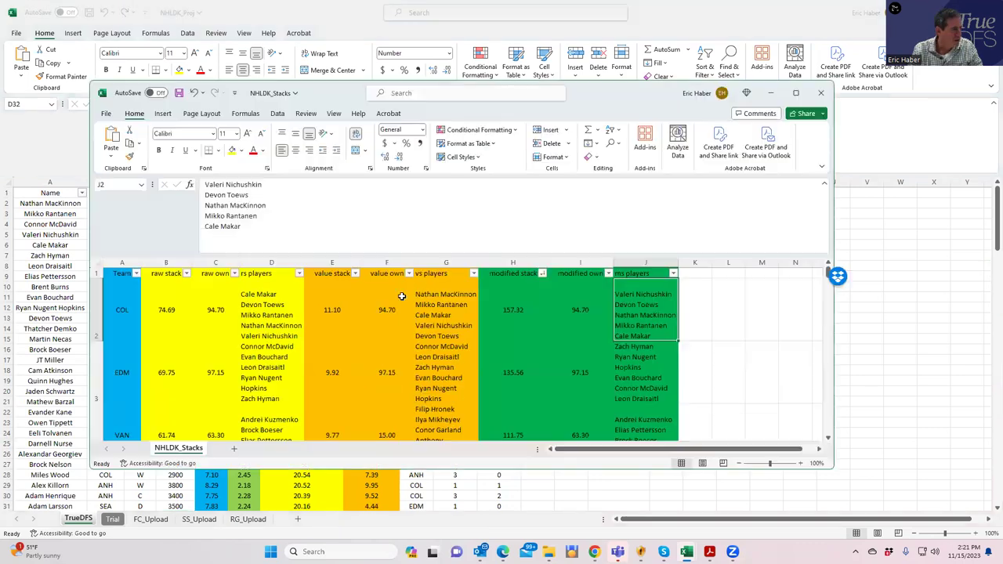
click(355, 273)
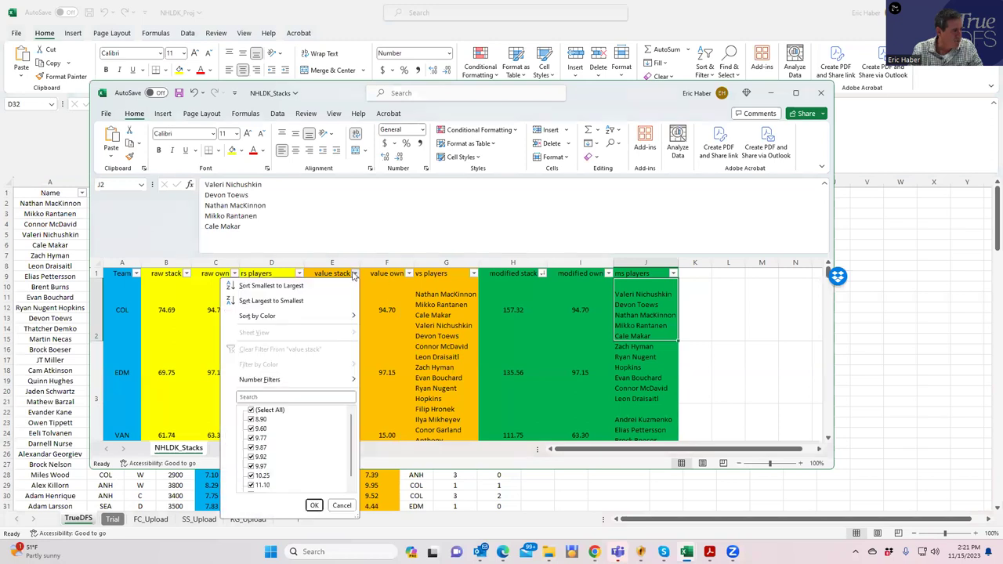
click(294, 298)
Review COL, PHI (10.25) and CAR value stacks and ownership, then minimize NHLDK_Stacks
click(331, 311)
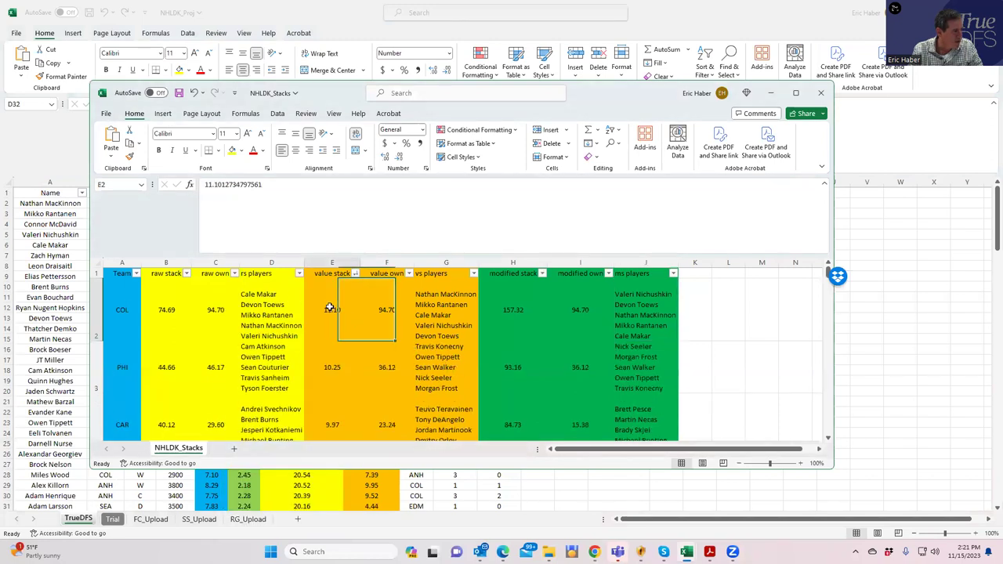
click(329, 369)
click(441, 374)
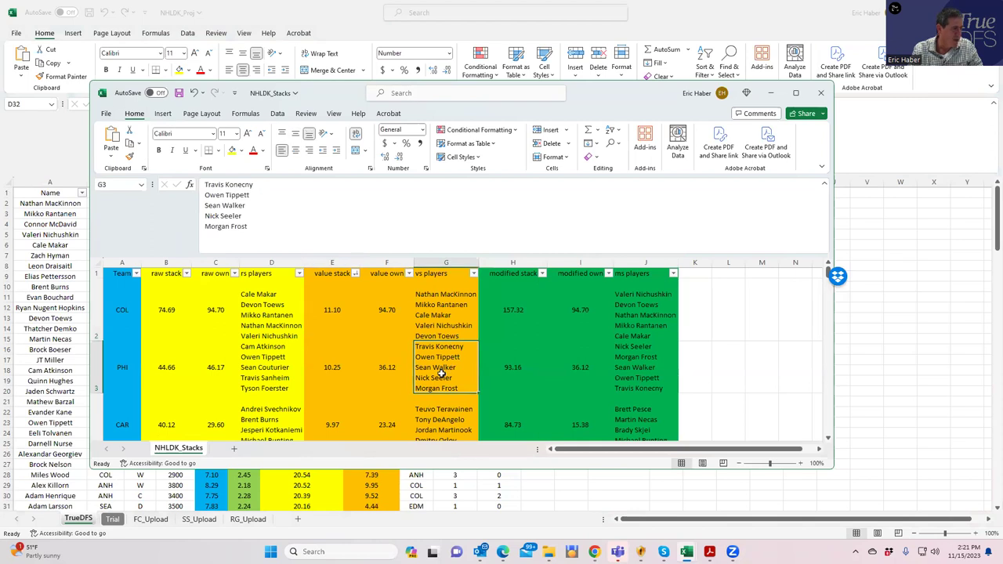
click(389, 368)
click(387, 417)
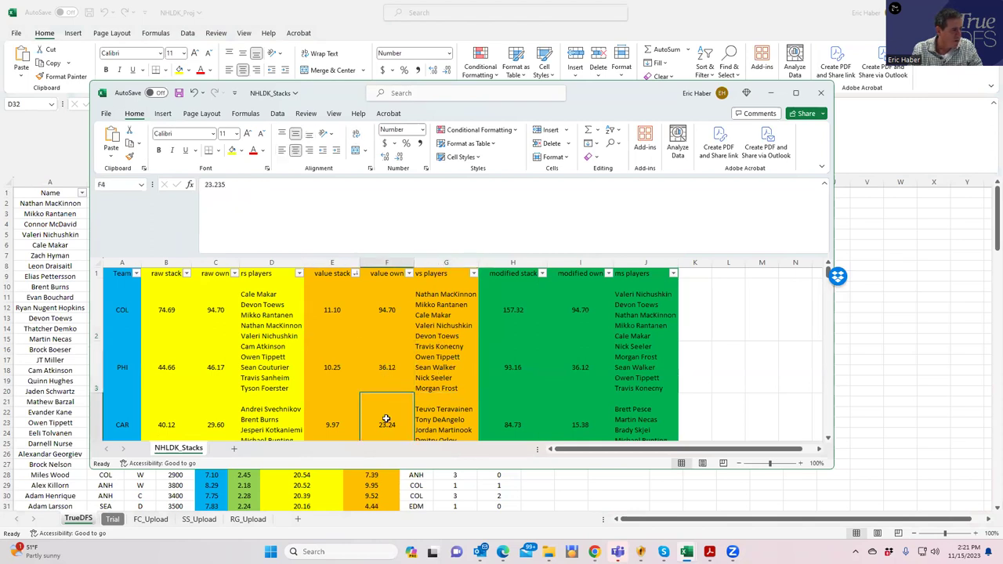
click(388, 372)
click(433, 378)
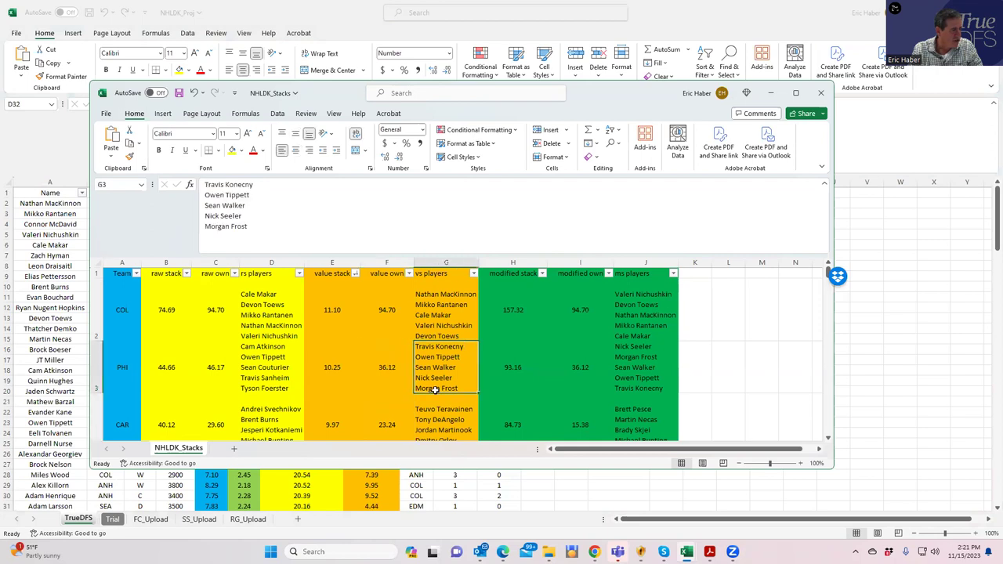
click(328, 373)
scroll(369, 379, down, 1)
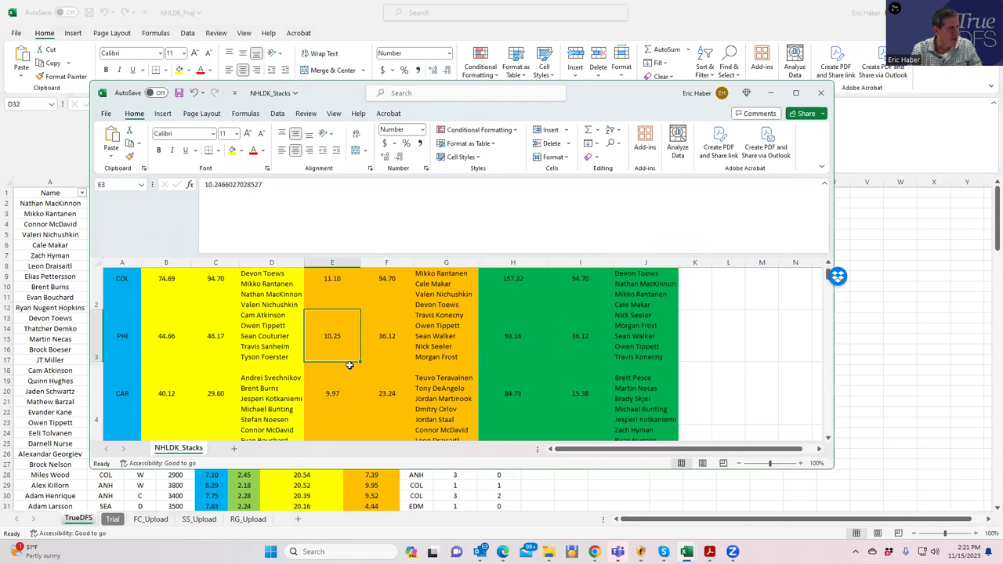
click(770, 93)
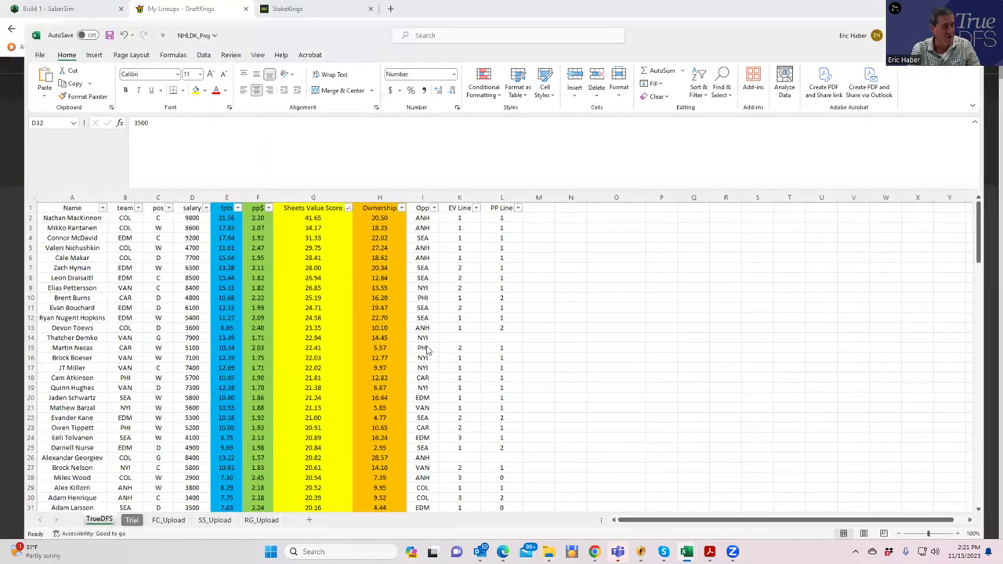
Filter DraftKings to PHI @ CAR centers and add M. Frost at C
key(alt+Tab)
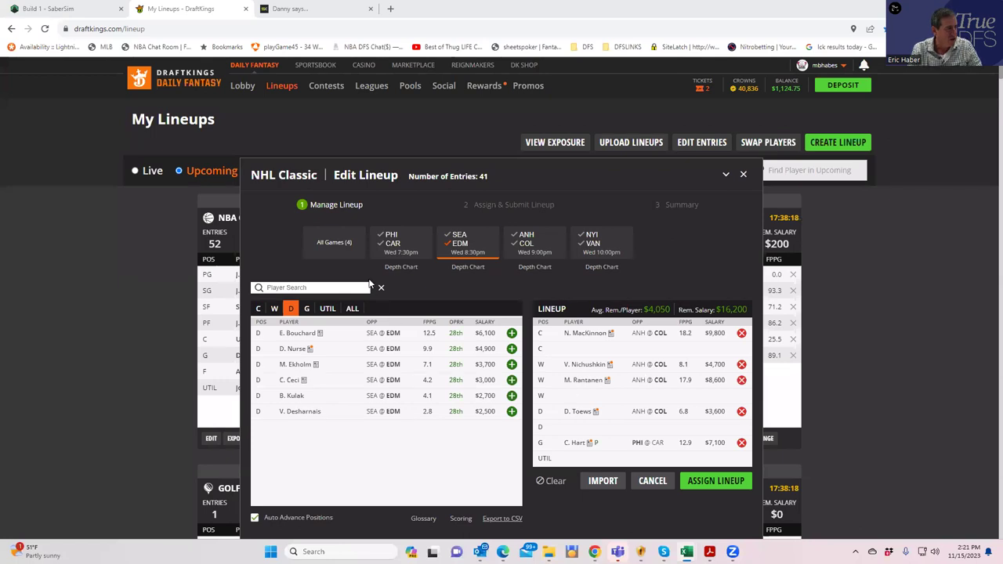
click(386, 240)
click(458, 246)
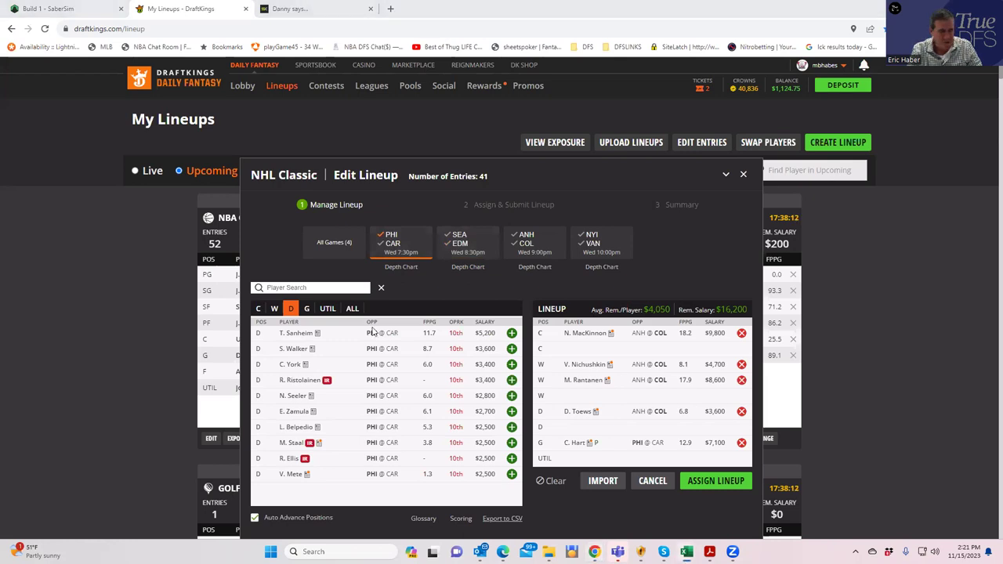
click(258, 308)
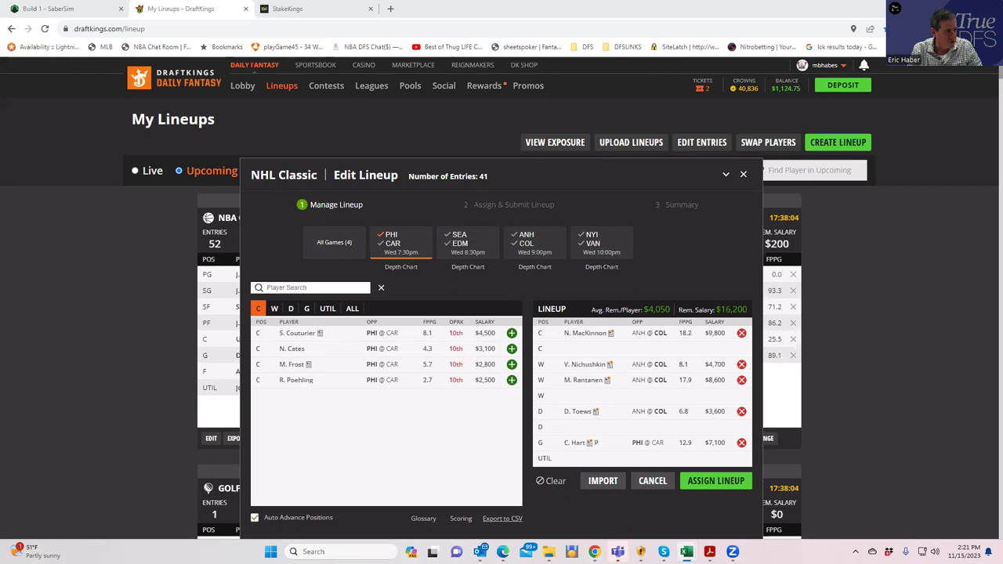
click(511, 365)
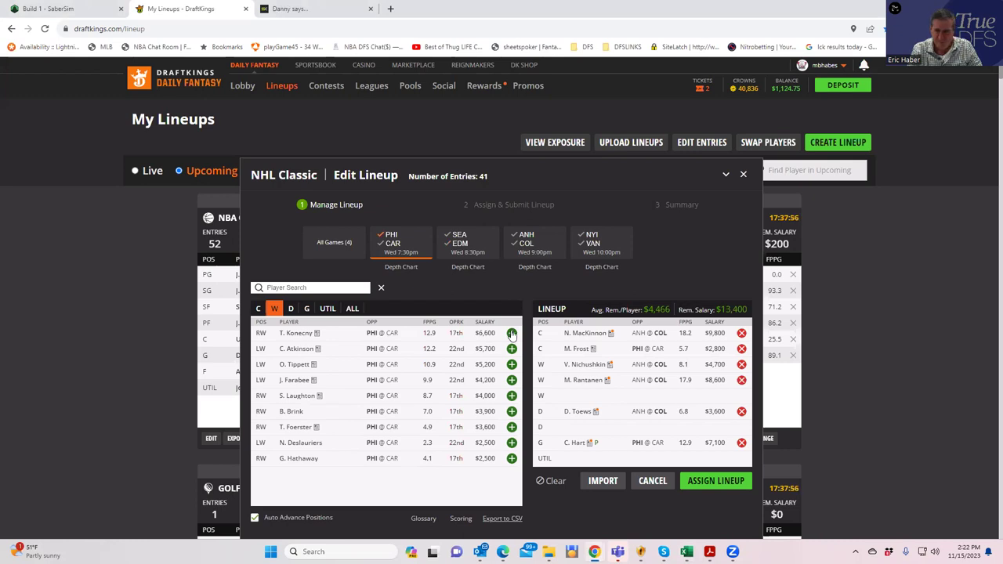
Add T. Konecny at wing and N. Seeler at defense
click(511, 333)
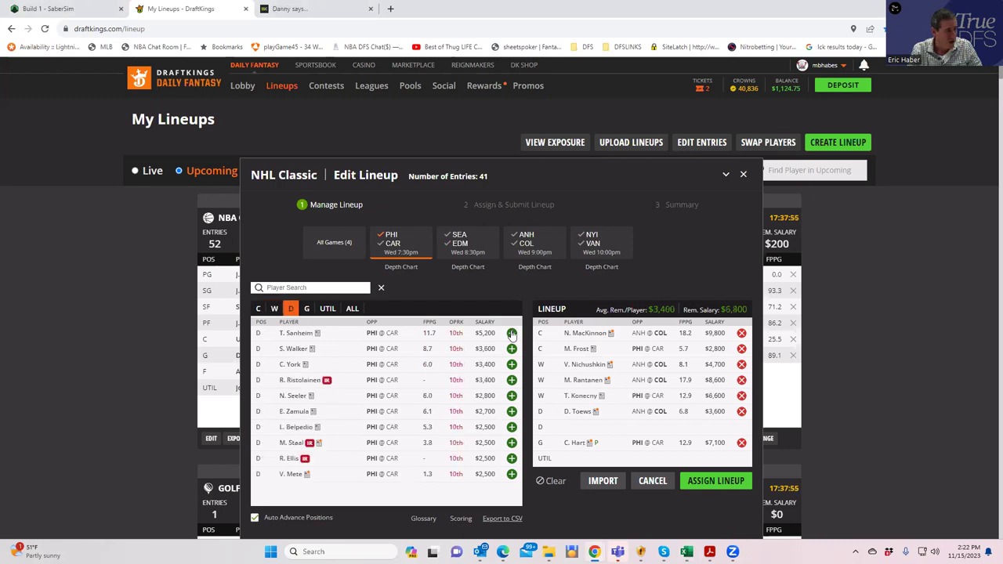
click(511, 396)
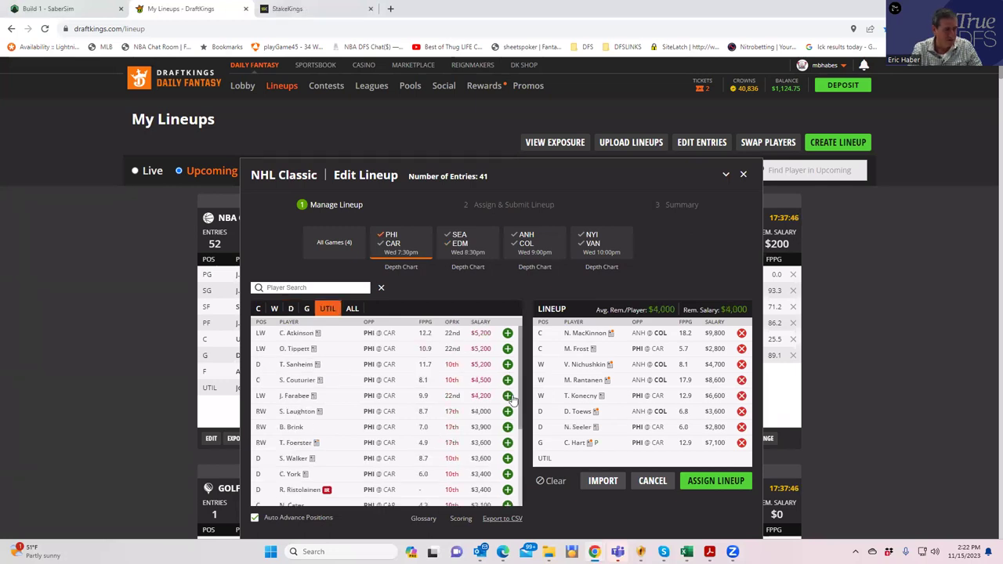
mouse_move(617, 552)
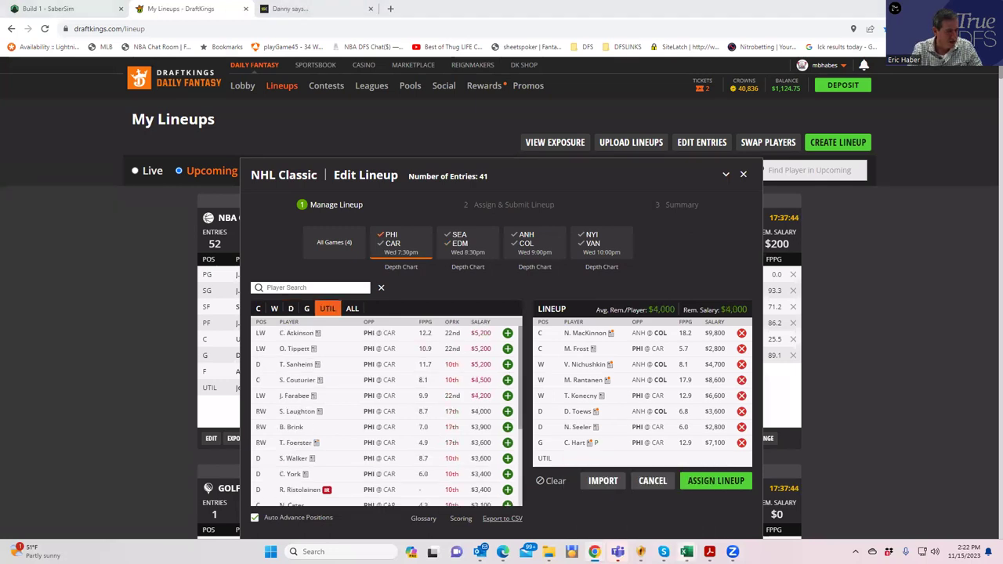
mouse_move(686, 551)
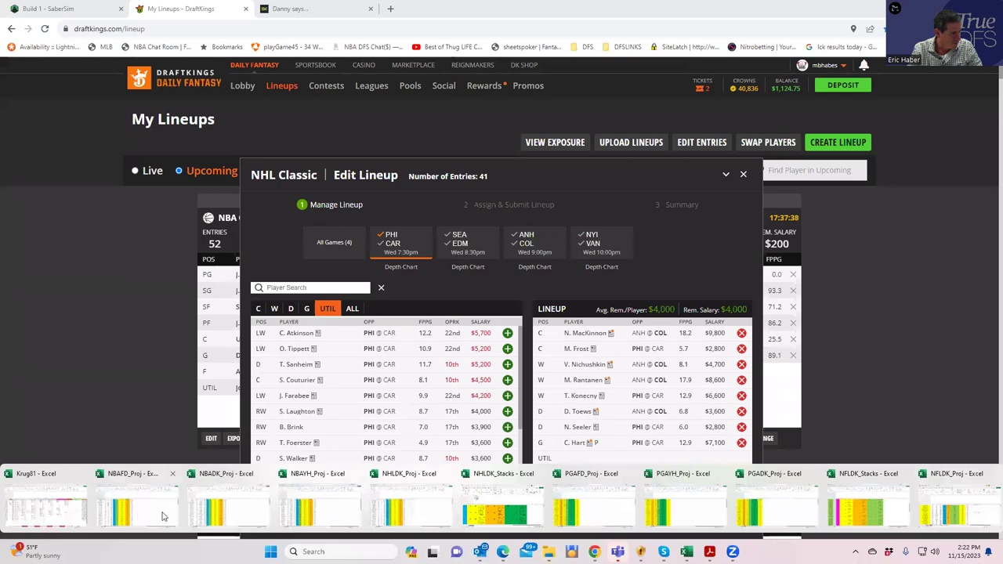
Sort NHLDK_Proj players by team Z to A and check Frost's and Konecny's EV line values
click(414, 512)
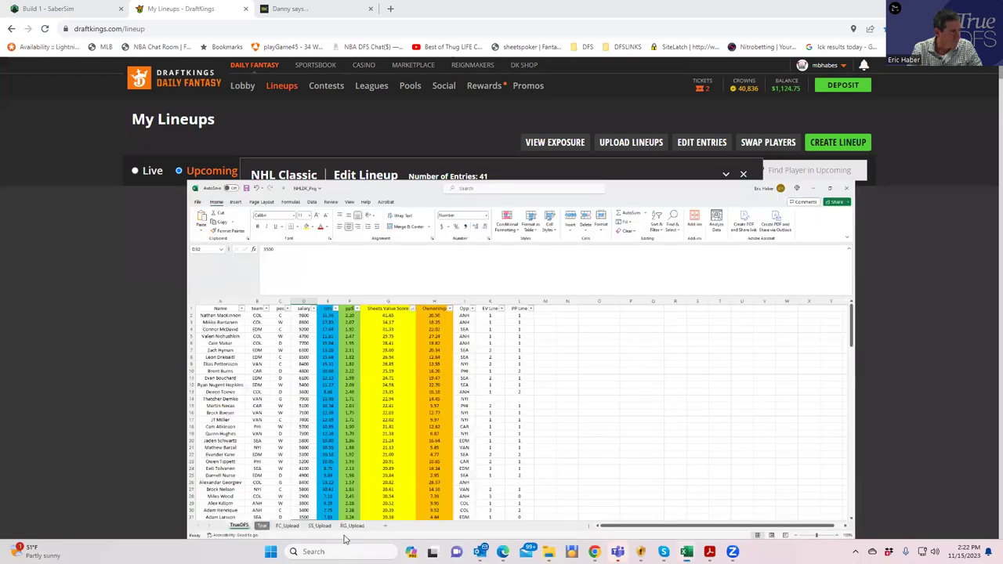
click(122, 193)
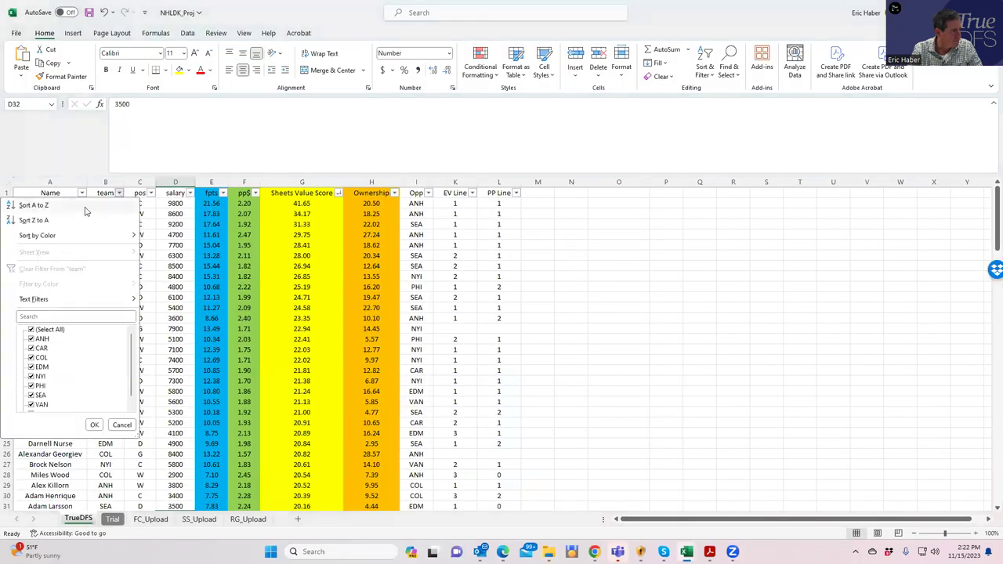
click(59, 221)
scroll(278, 388, down, 14)
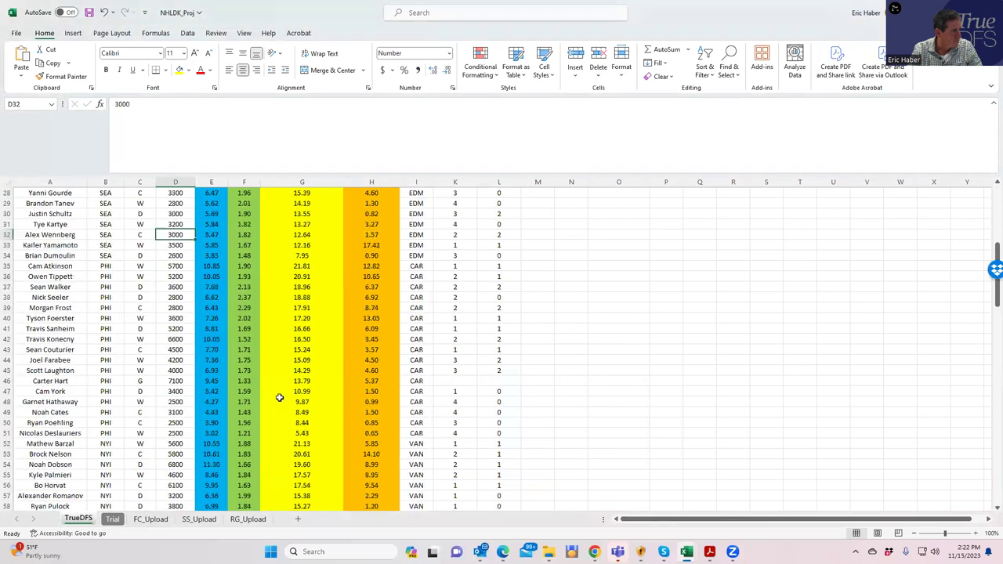
scroll(281, 390, up, 6)
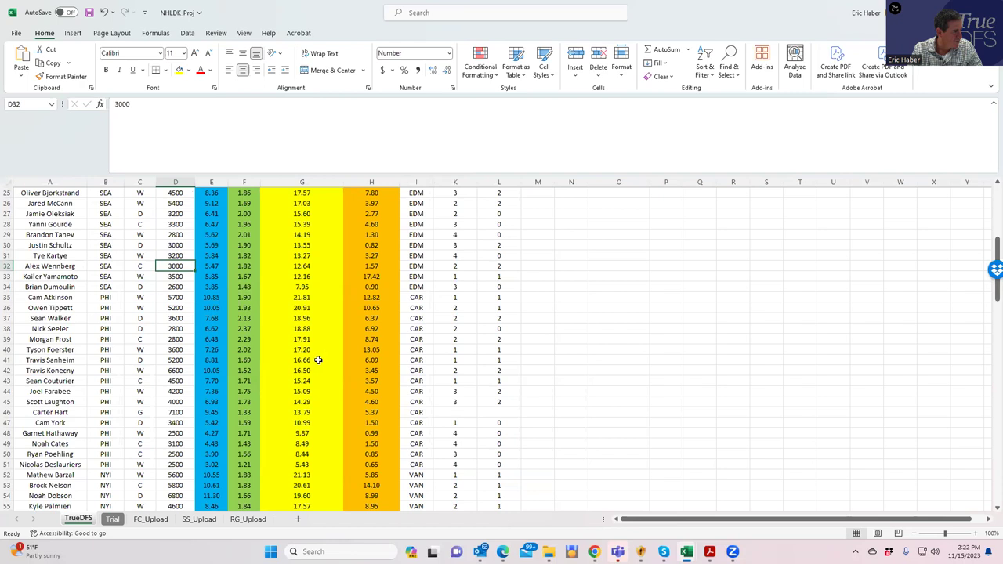
click(451, 339)
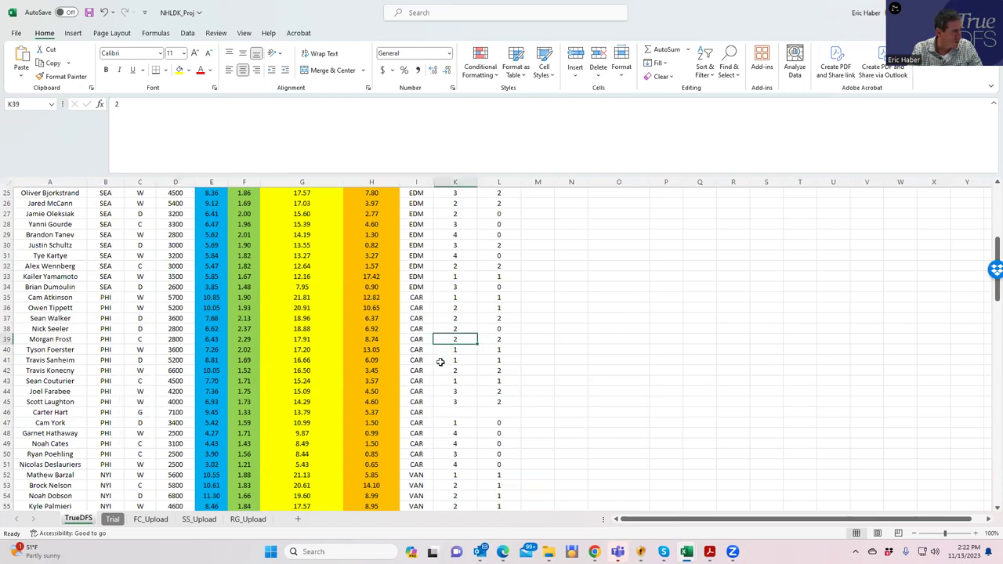
click(448, 370)
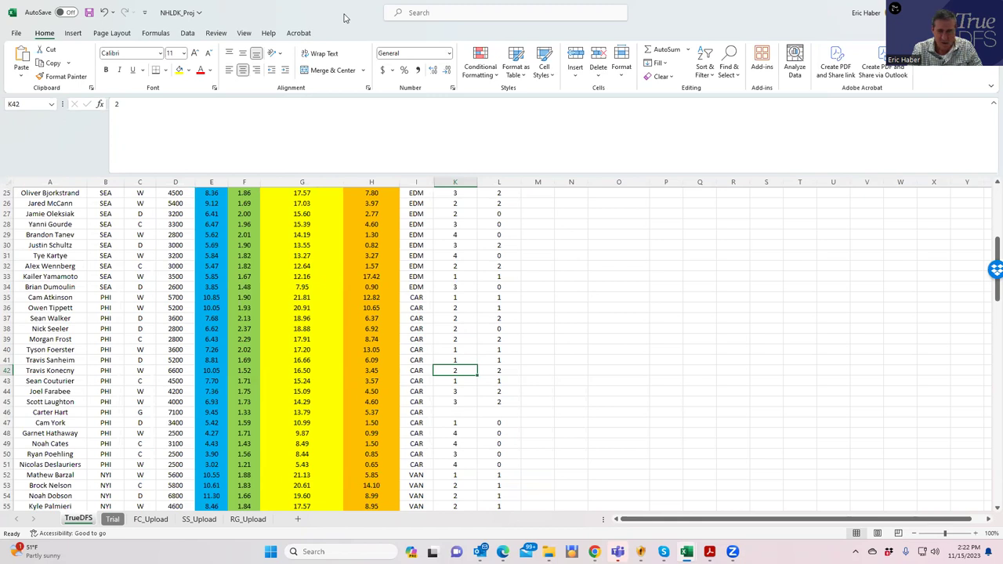
Show players from all games in DraftKings, then maximize the projections spreadsheet
key(alt+Tab)
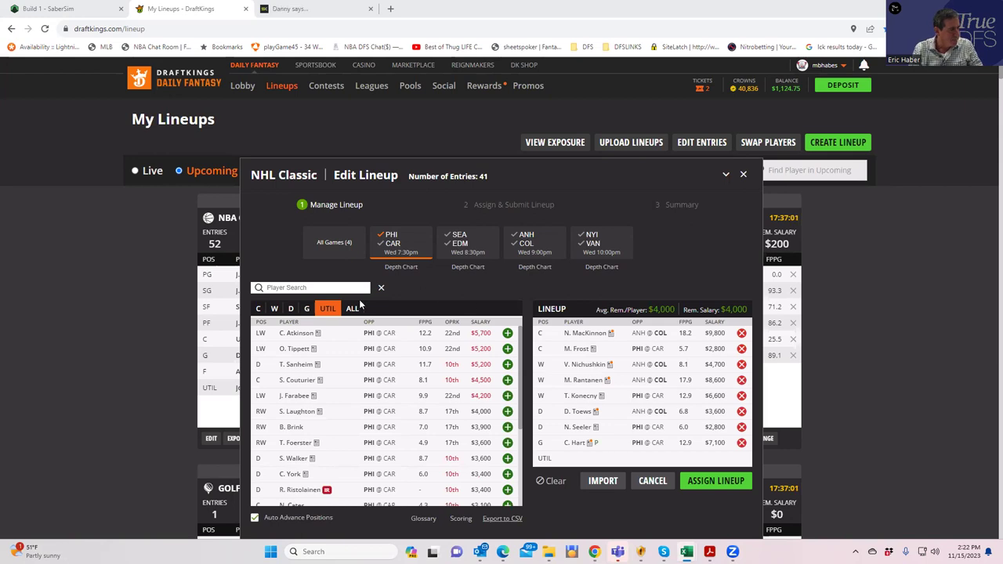
click(392, 240)
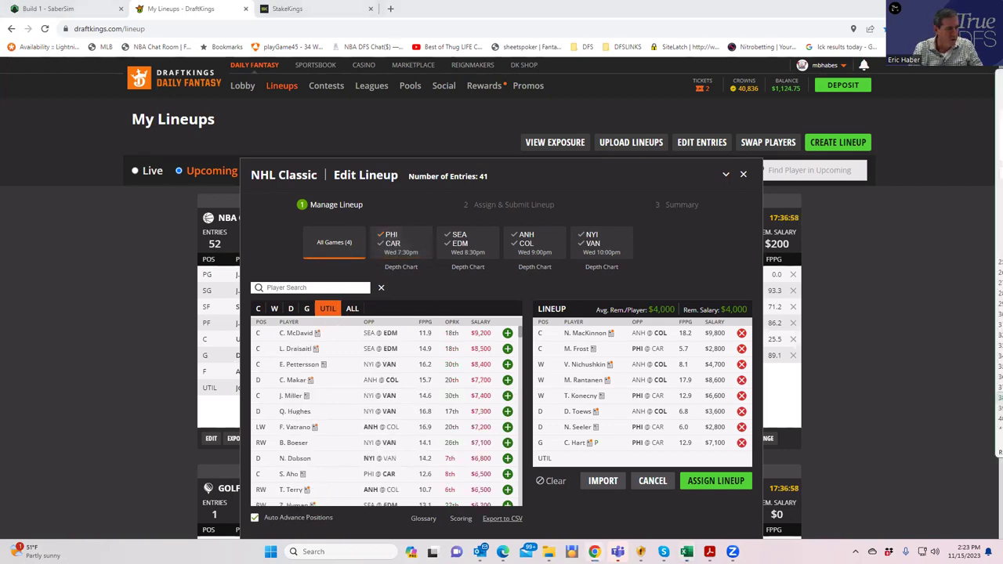
key(alt+Tab)
key(super+Up)
Sort by pp$ highest first, compare salaries (Wood 2900, Larsson 3500), and select Alex Killorn at 3800
scroll(358, 197, up, 2)
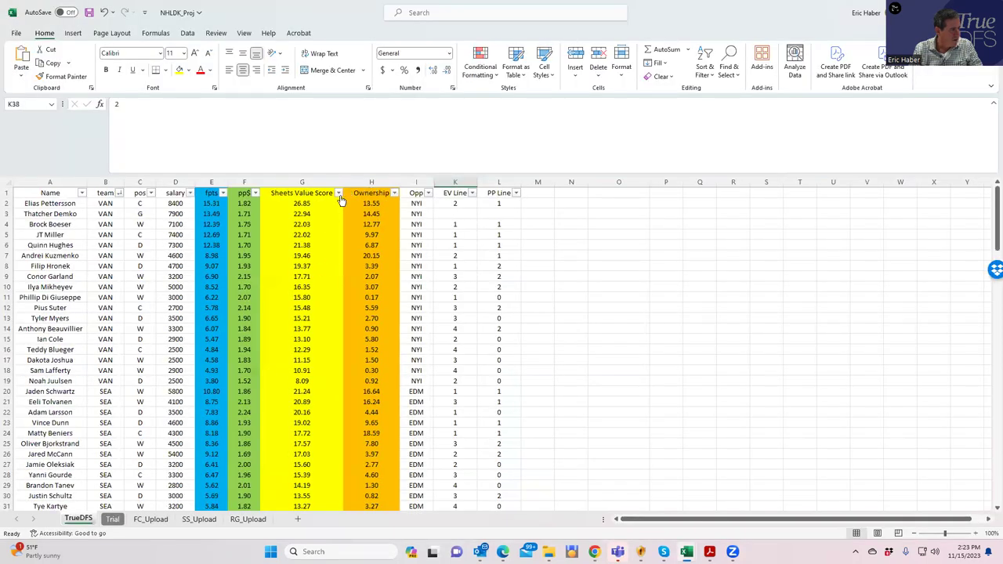
click(256, 192)
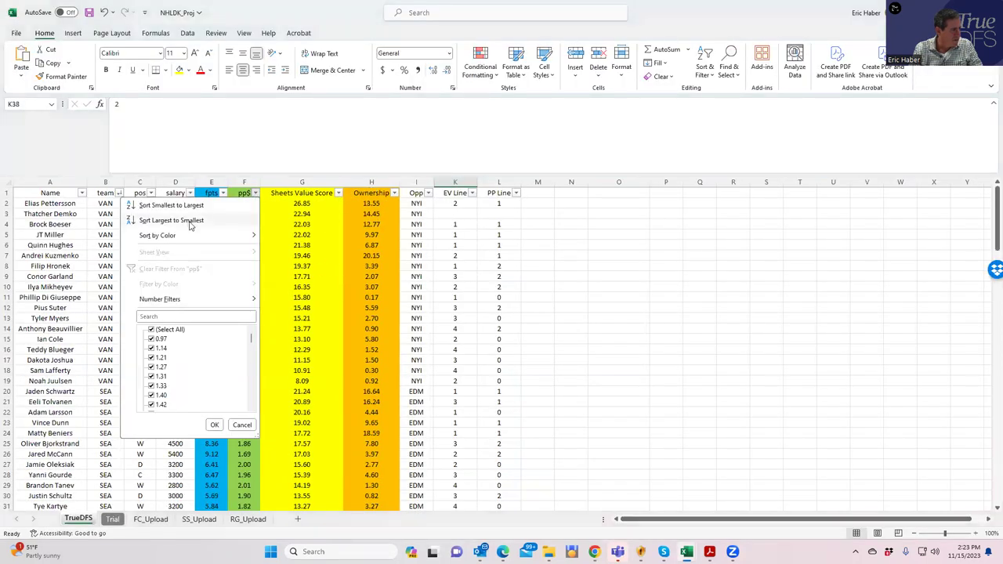
click(203, 217)
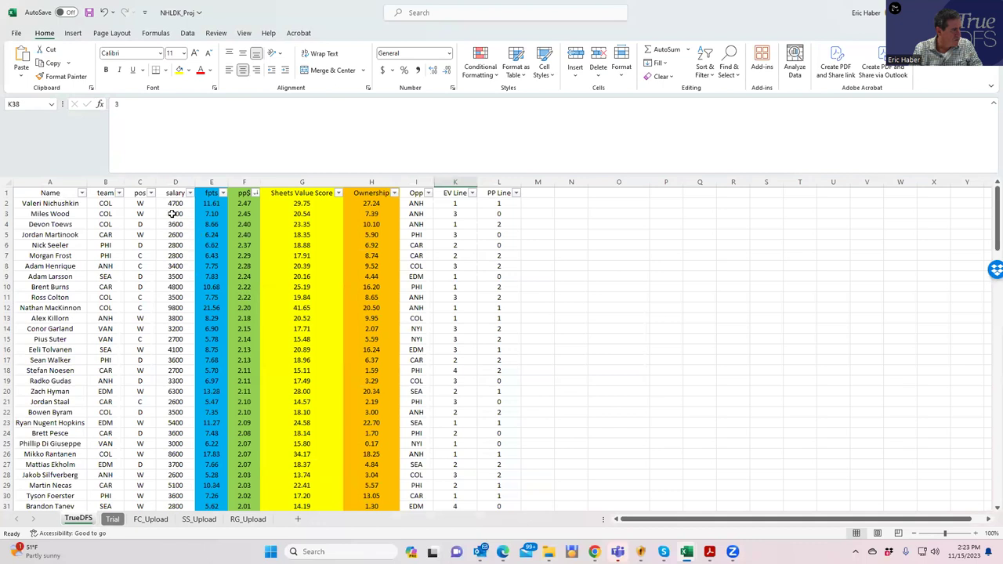
click(173, 213)
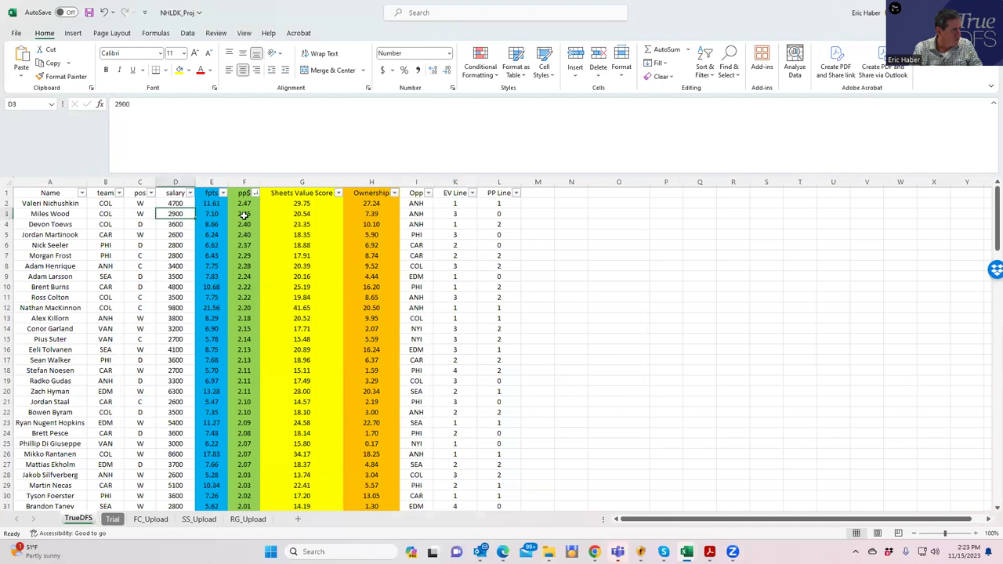
click(179, 276)
click(177, 316)
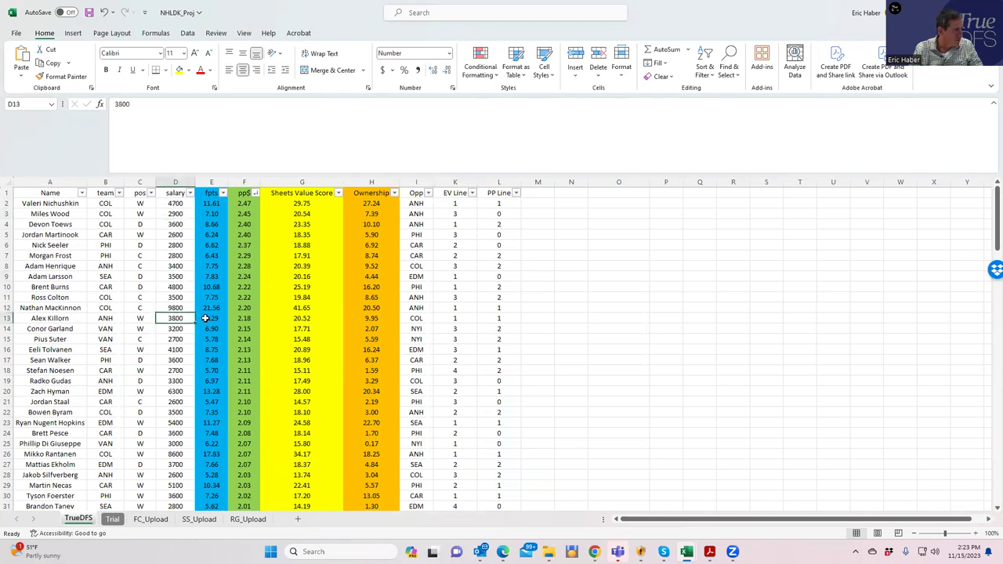
click(44, 321)
Search 'kil', add A. Killorn at UTIL, and submit the lineup to all 41 entries
key(super+Down)
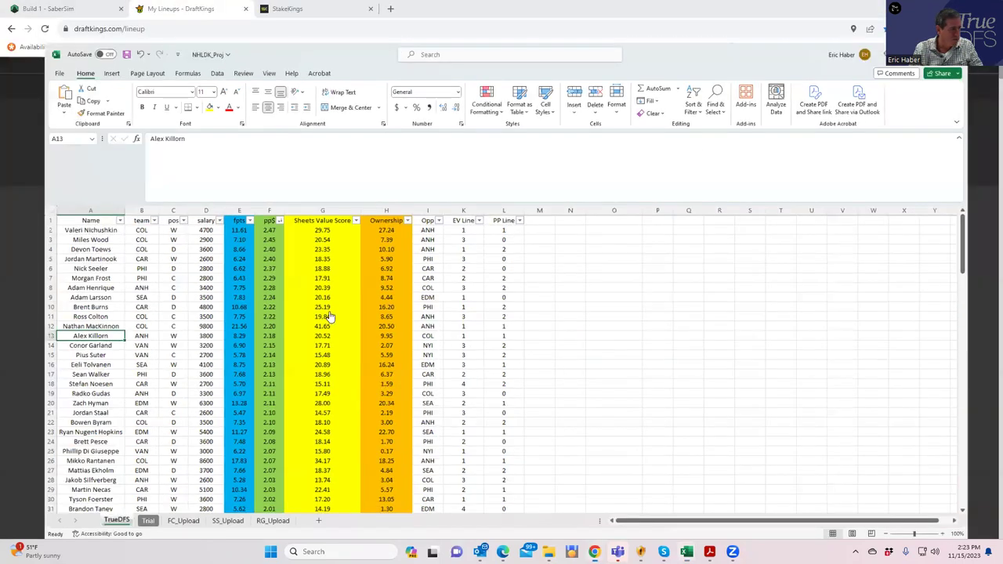
key(super+Down)
click(306, 285)
text(ki)
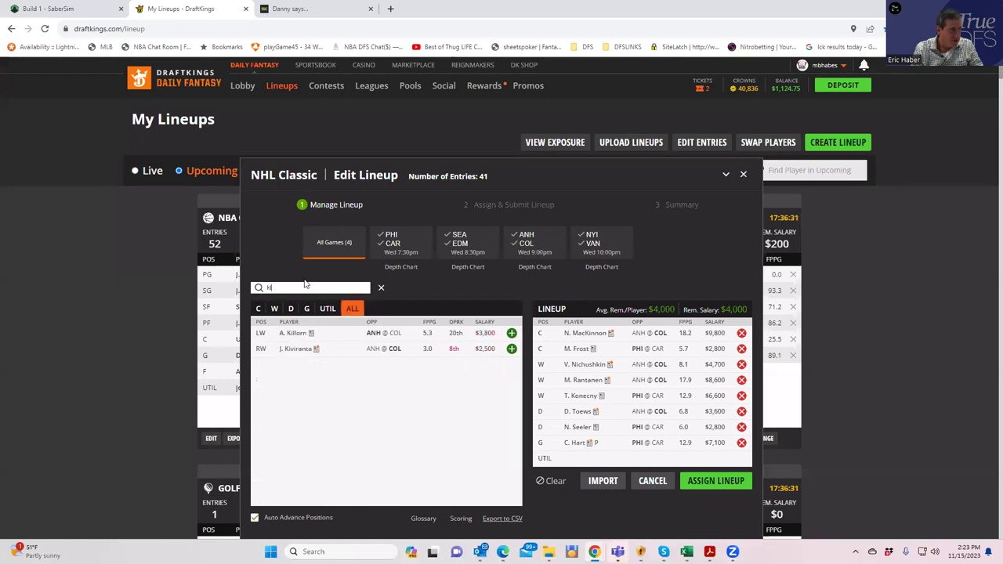
text(l)
click(510, 333)
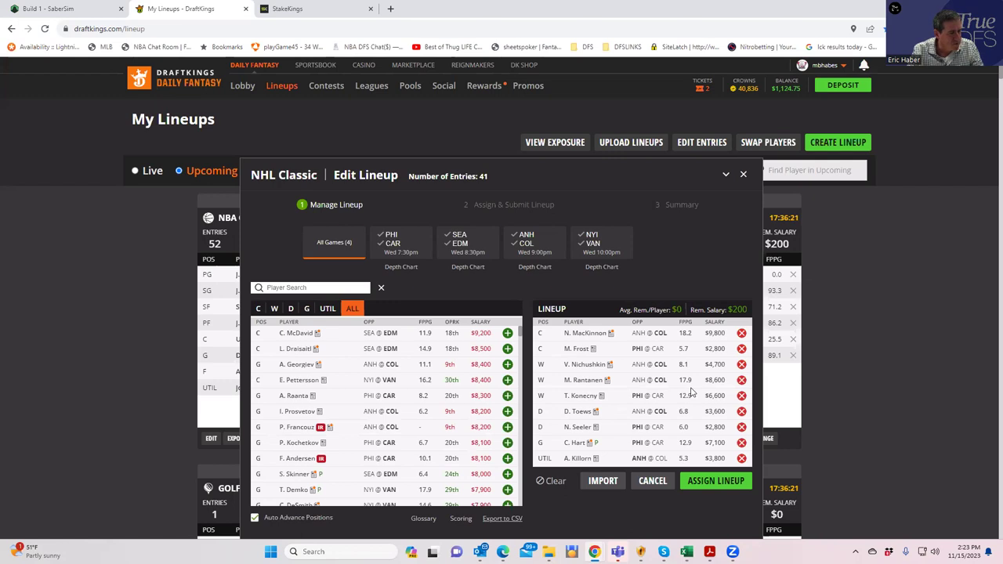
click(714, 480)
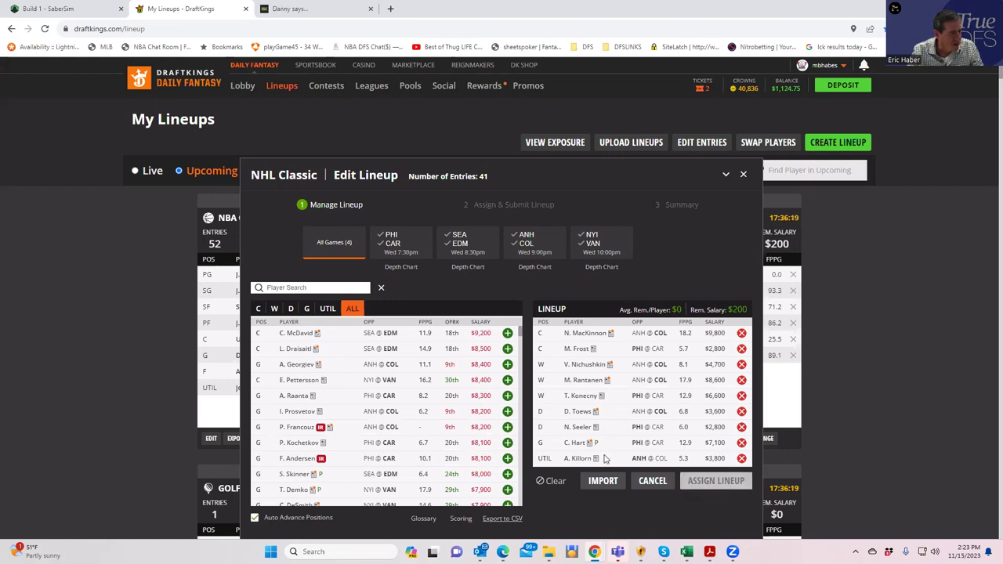
click(696, 522)
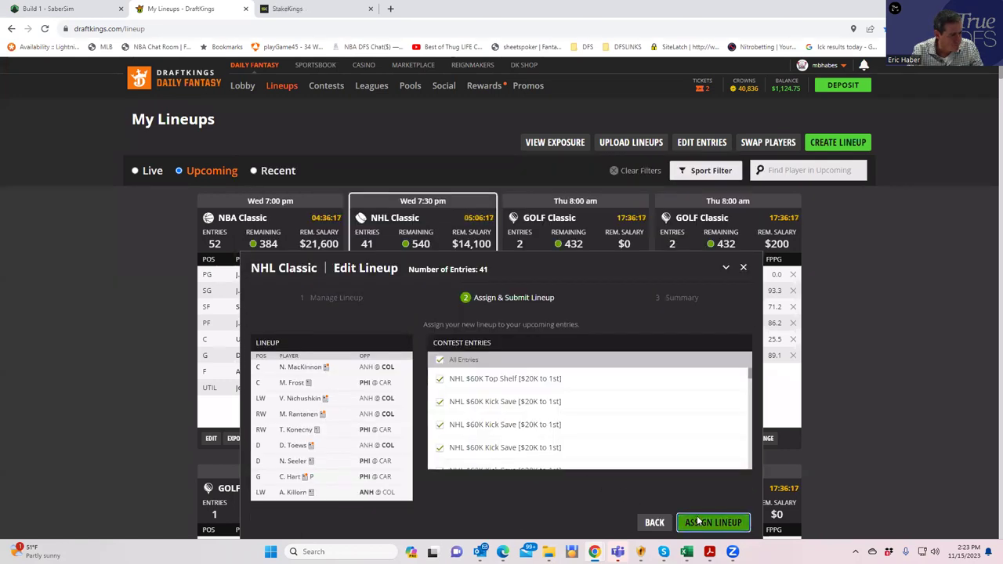
Clear the NHL lineup and add C. McDavid at center from SEA @ EDM
click(731, 523)
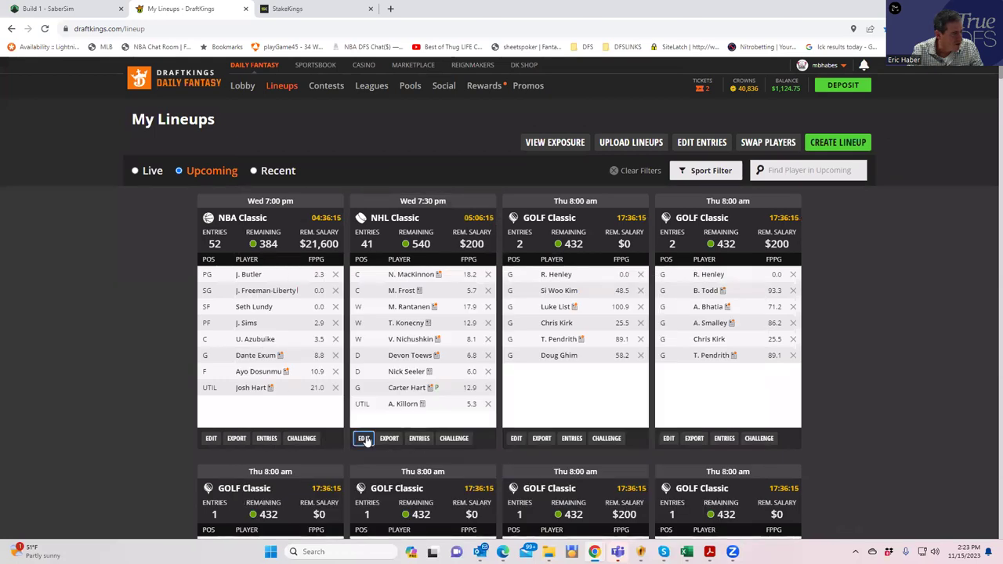
click(365, 439)
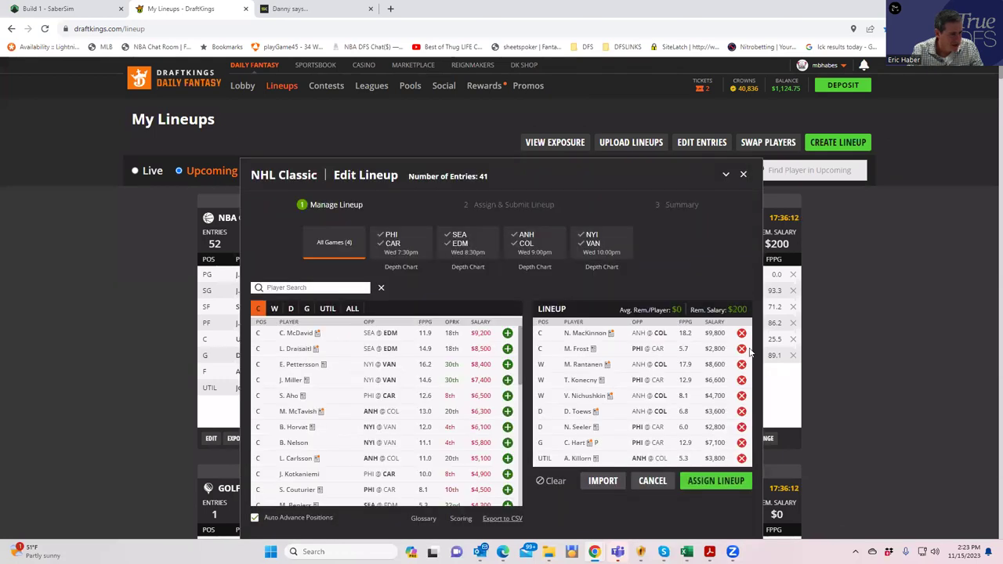
click(550, 480)
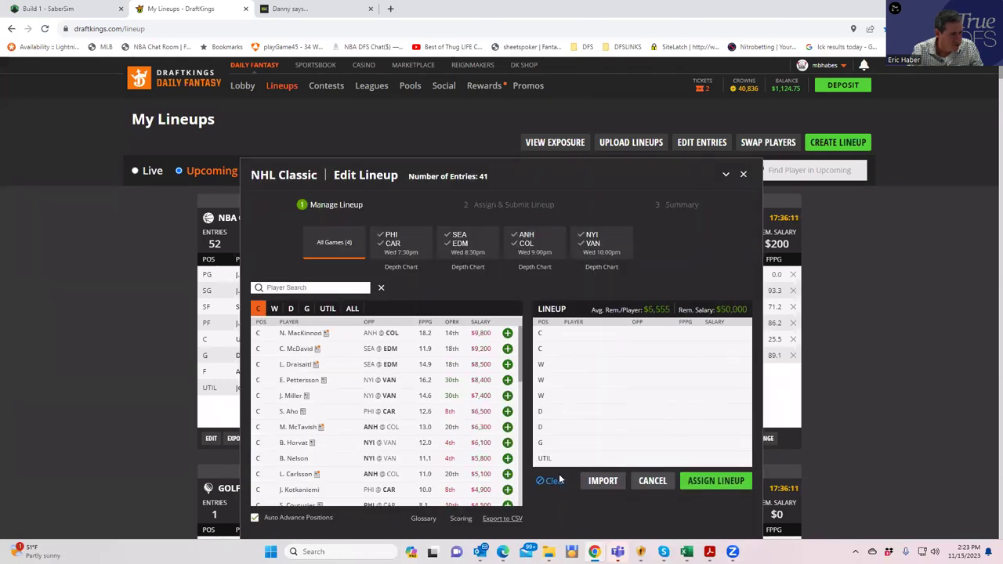
click(461, 247)
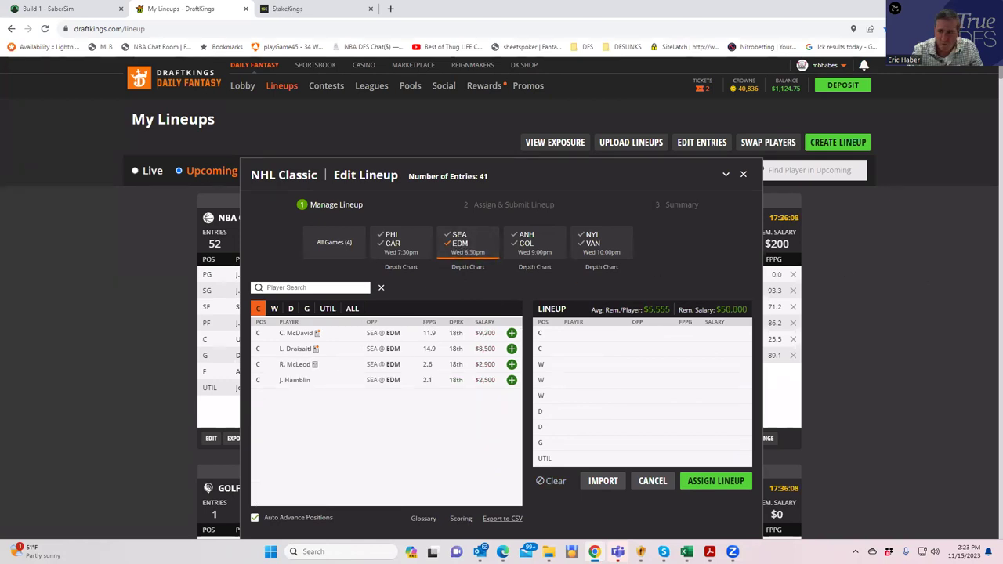
click(291, 309)
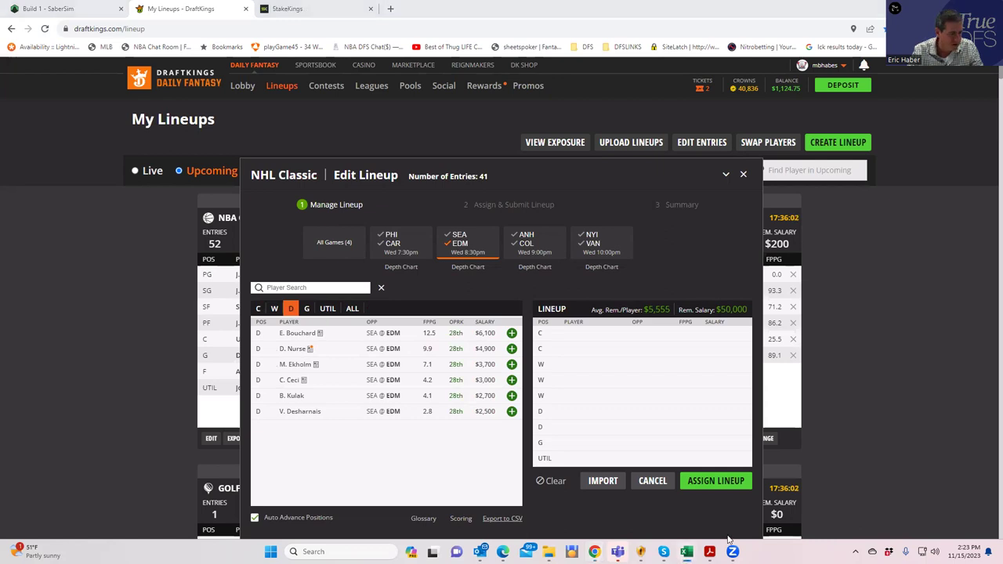
mouse_move(710, 543)
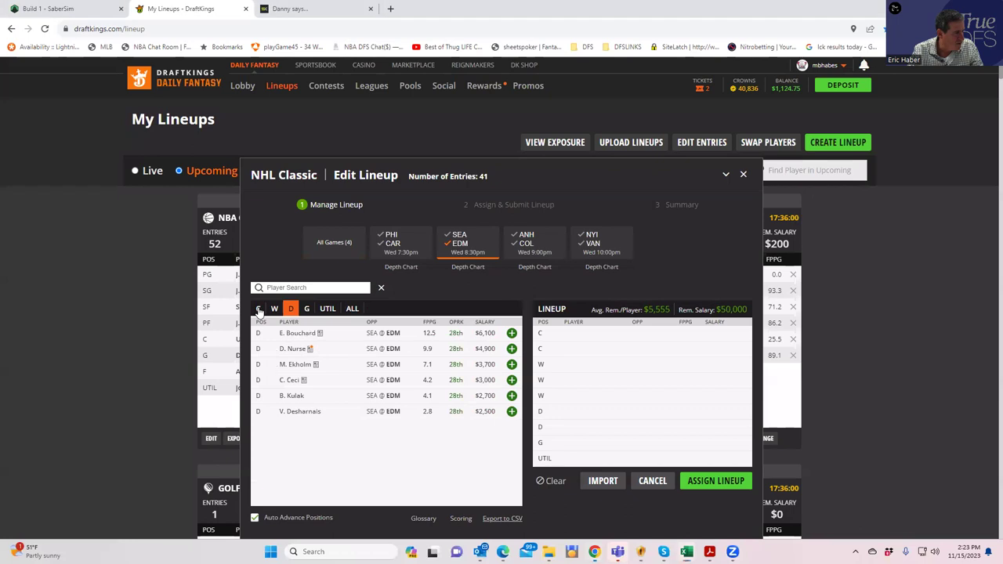
click(258, 309)
click(511, 333)
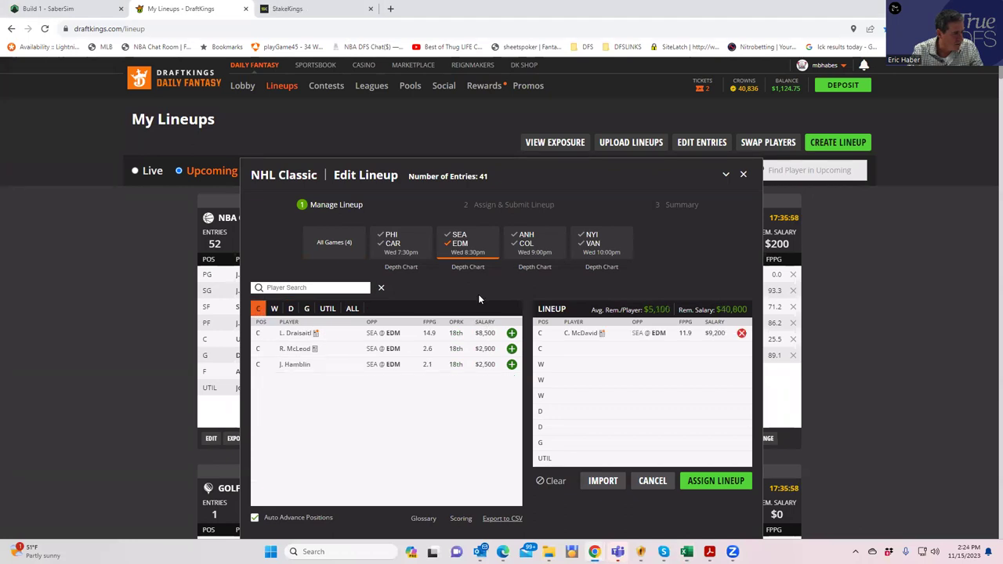
Filter to SEA @ EDM wingers and add Z. Hyman at wing
click(454, 243)
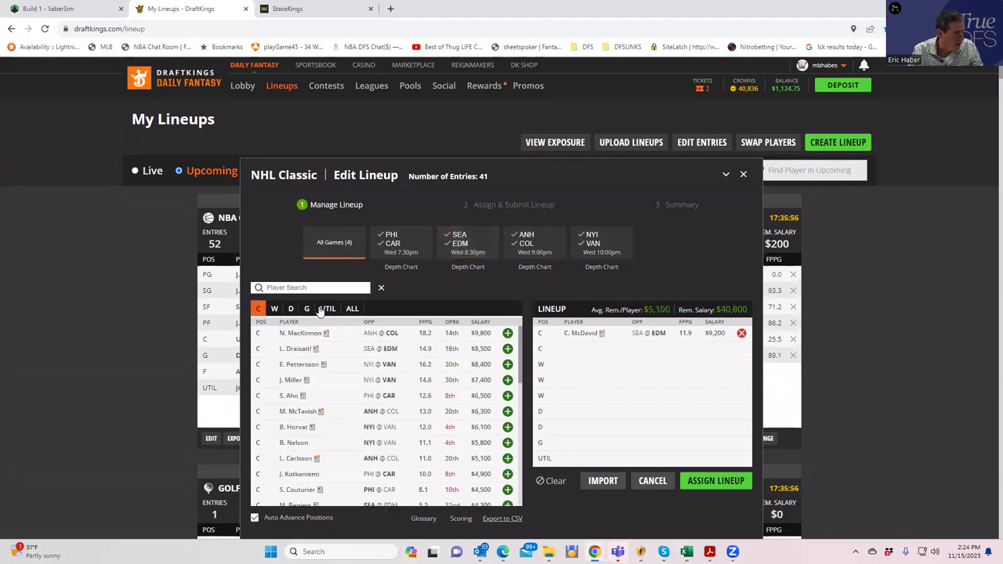
click(275, 308)
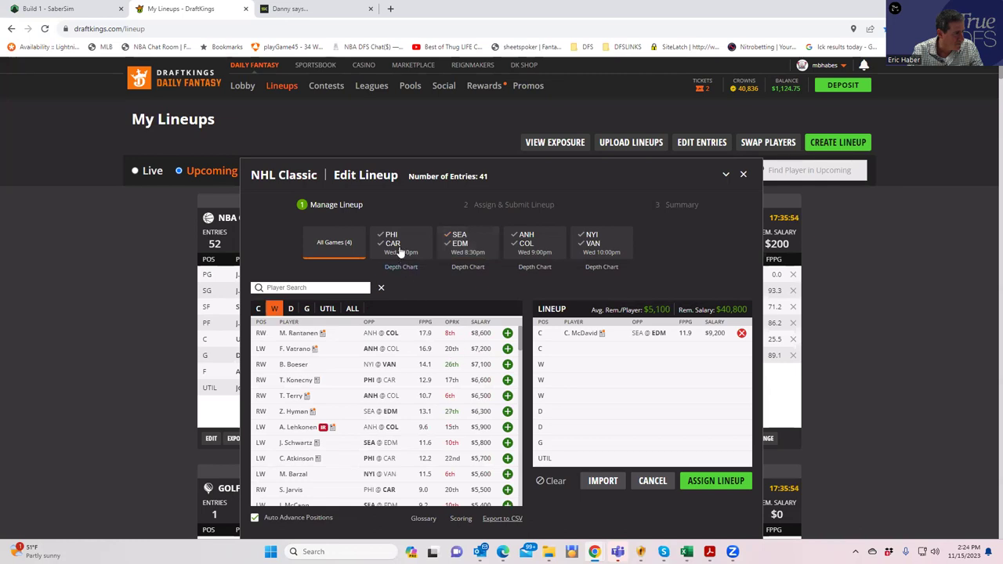
click(462, 241)
click(508, 334)
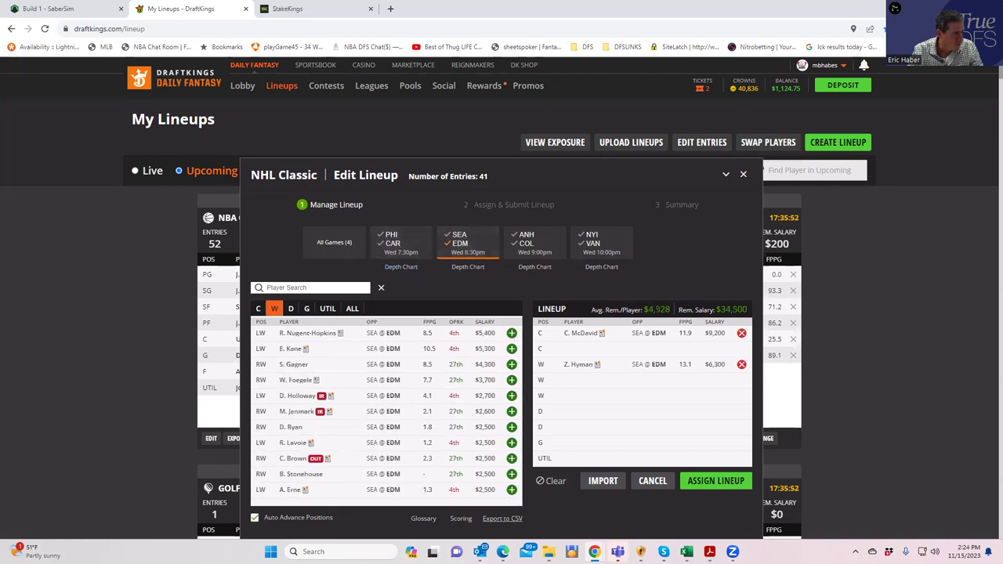
mouse_move(686, 551)
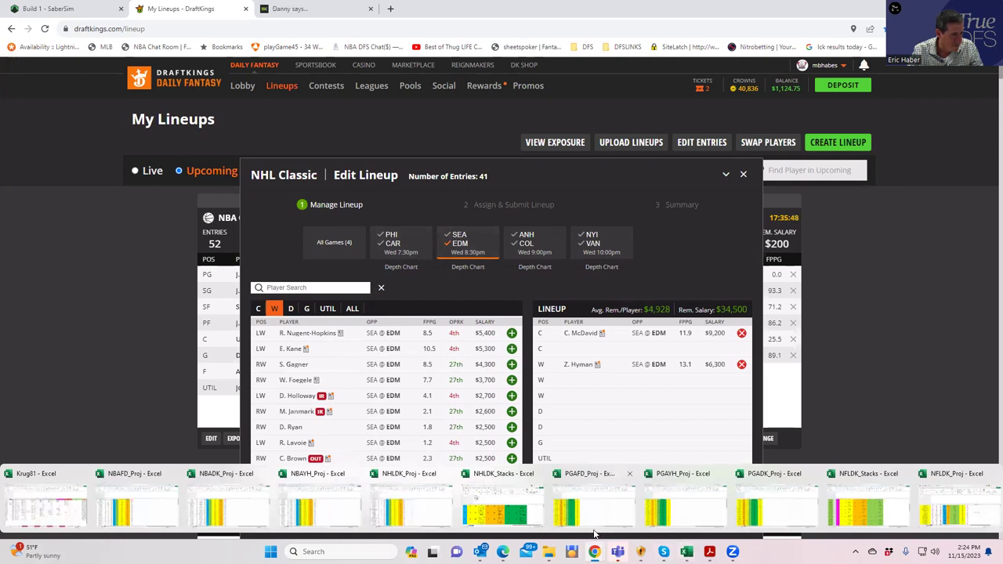
Sort by Sheets Value Score, highest first, and check McDavid, Hyman, Draisaitl, Bouchard and Nugent-Hopkins positions
click(389, 510)
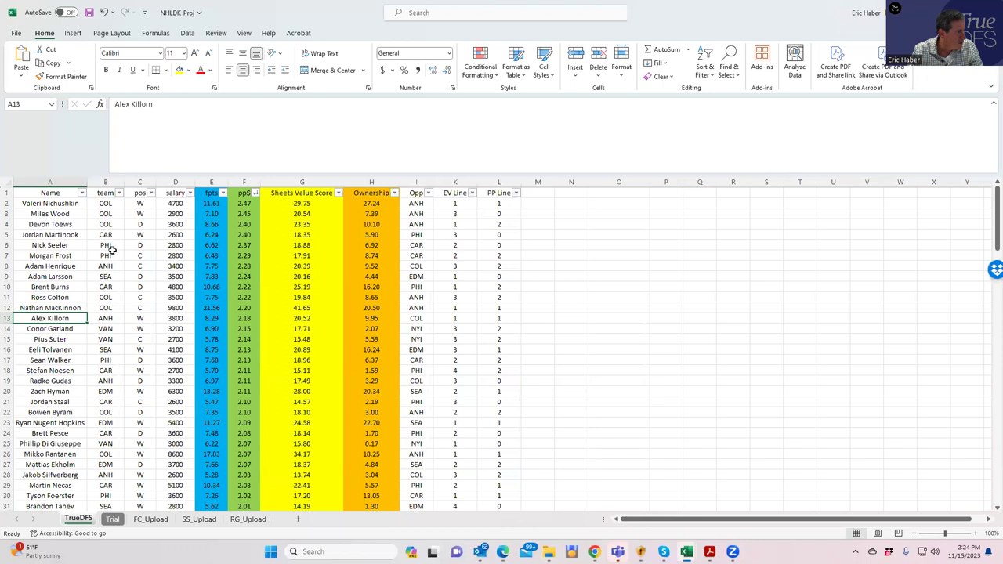
click(338, 193)
click(265, 219)
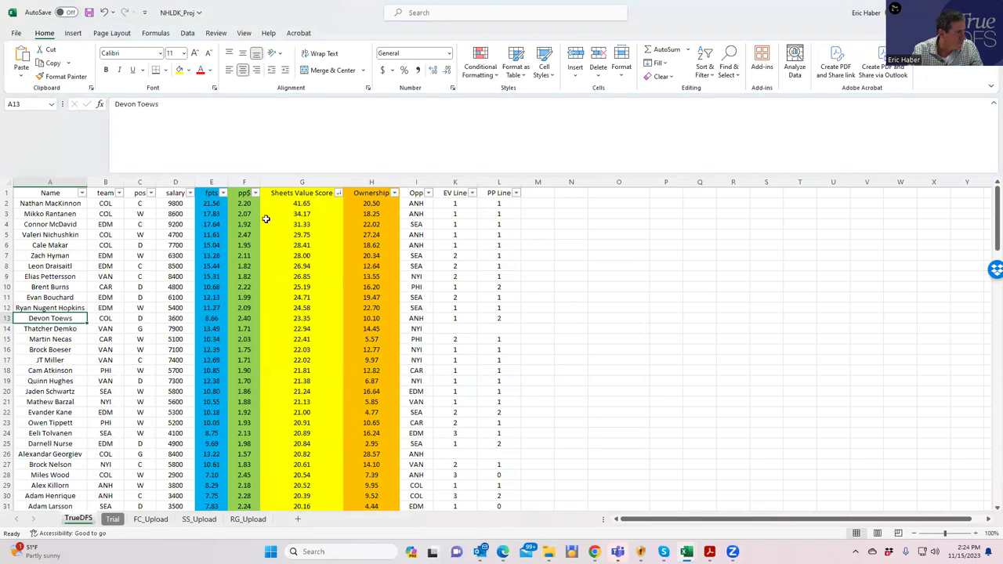
click(144, 225)
click(144, 254)
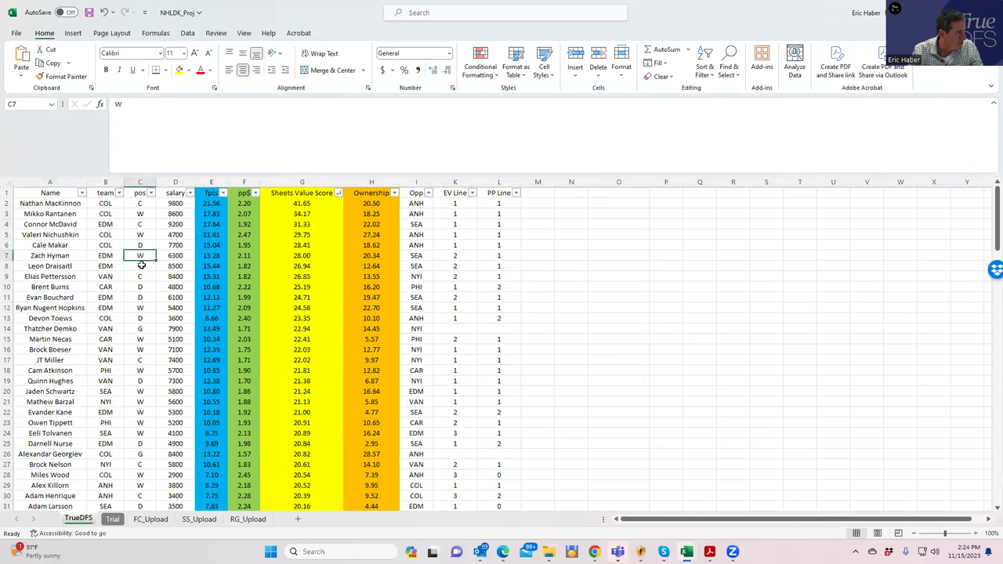
click(141, 266)
click(140, 297)
click(141, 307)
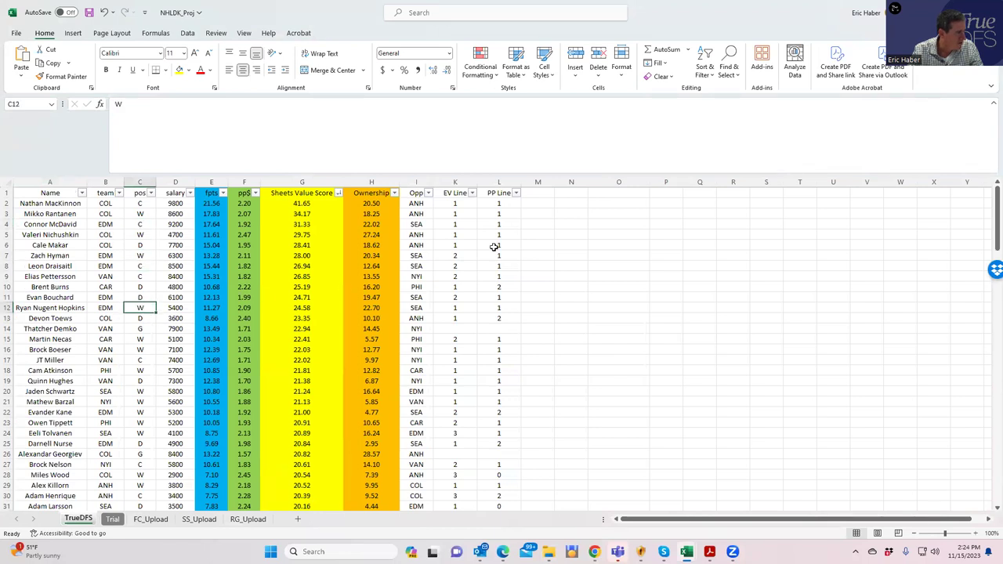
key(alt+Tab)
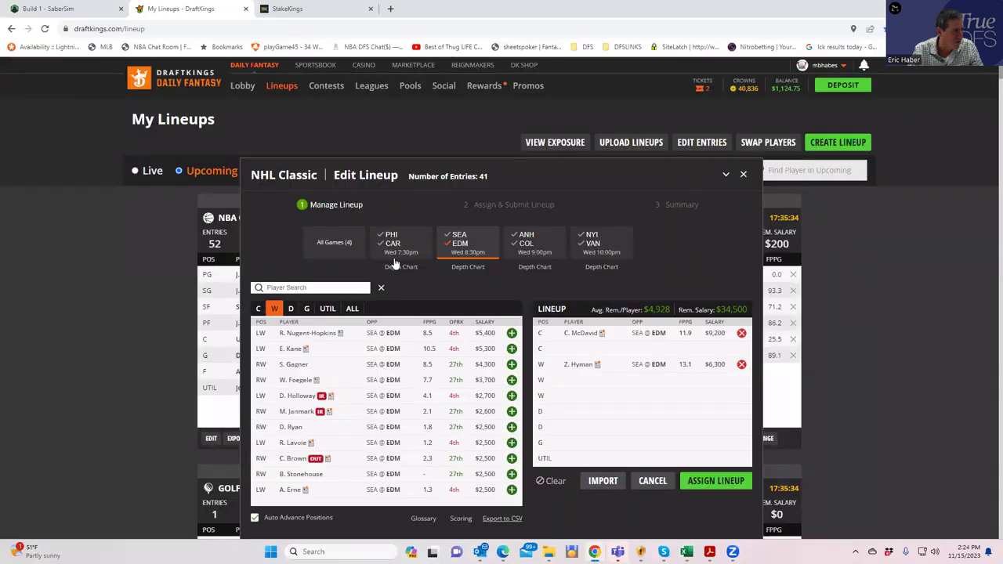
Add R. Nugent-Hopkins at wing, L. Draisaitl at center and E. Bouchard on defense
click(511, 332)
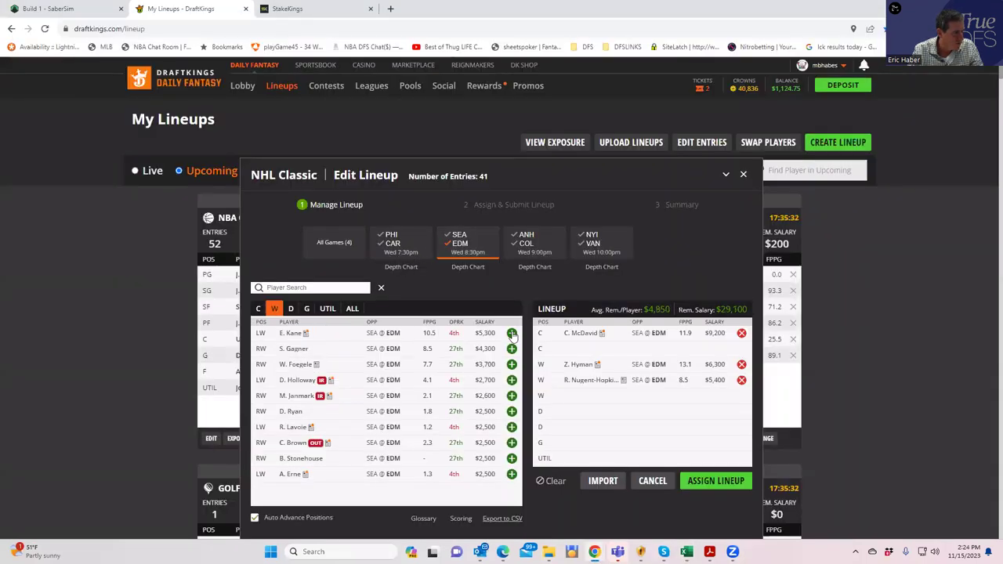
click(258, 310)
click(511, 333)
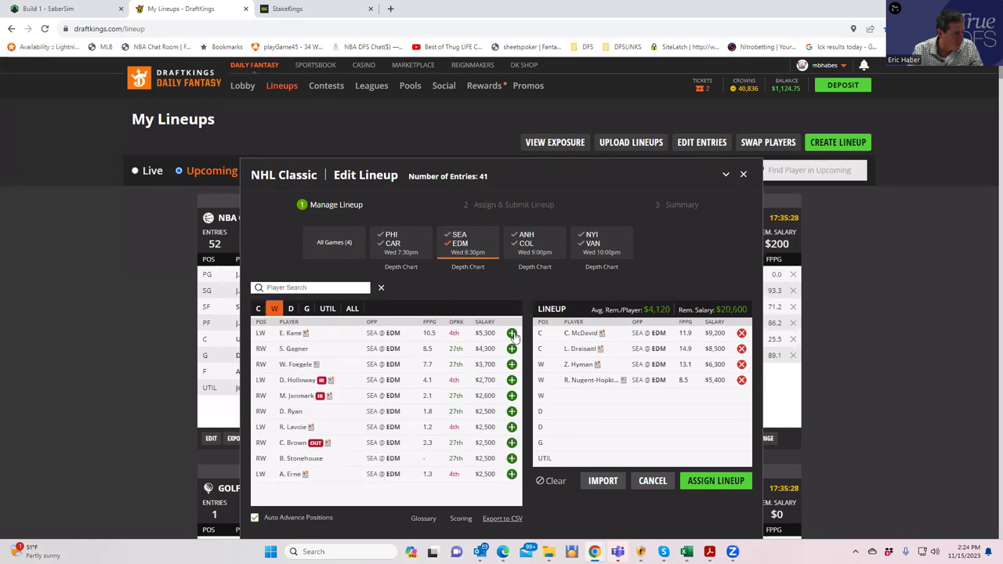
click(291, 309)
click(511, 333)
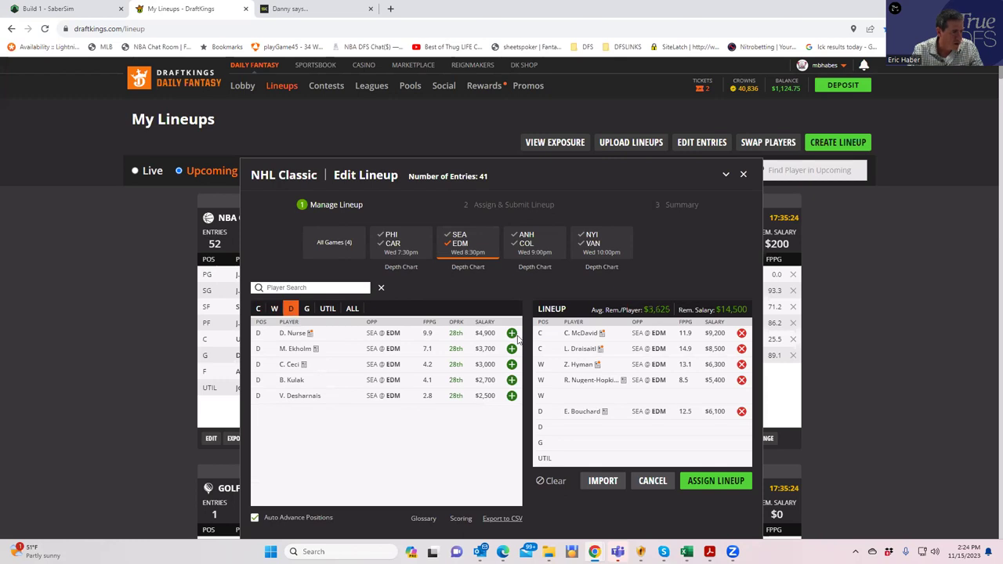
Search 'hart', add C. Hart in goal, and remove L. Draisaitl
click(468, 244)
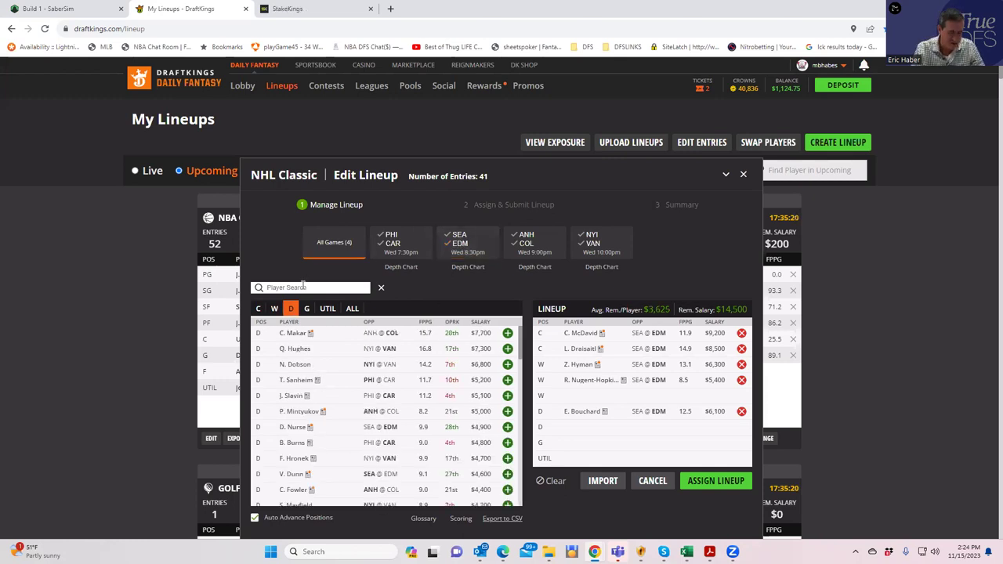
click(302, 286)
text(hart)
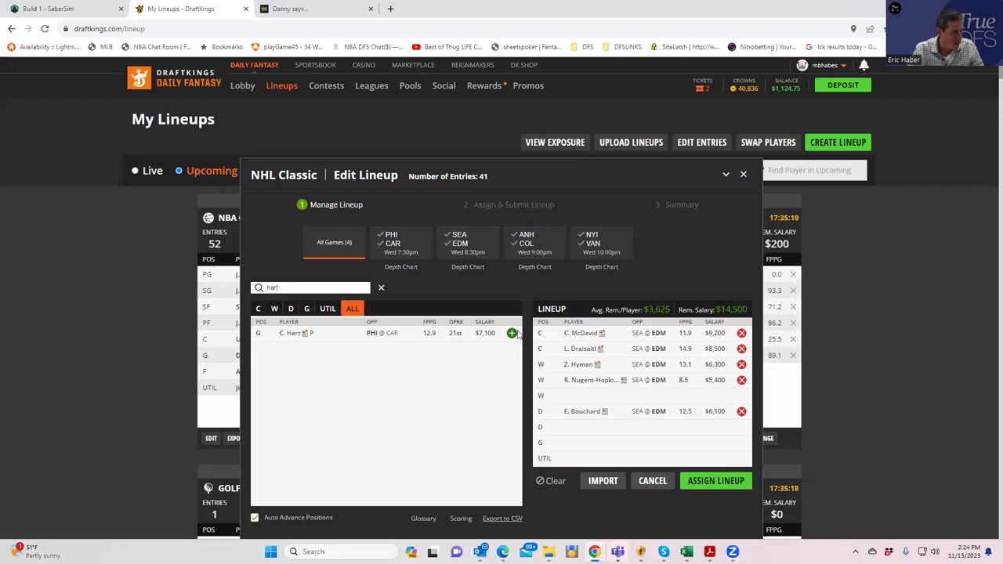
click(512, 333)
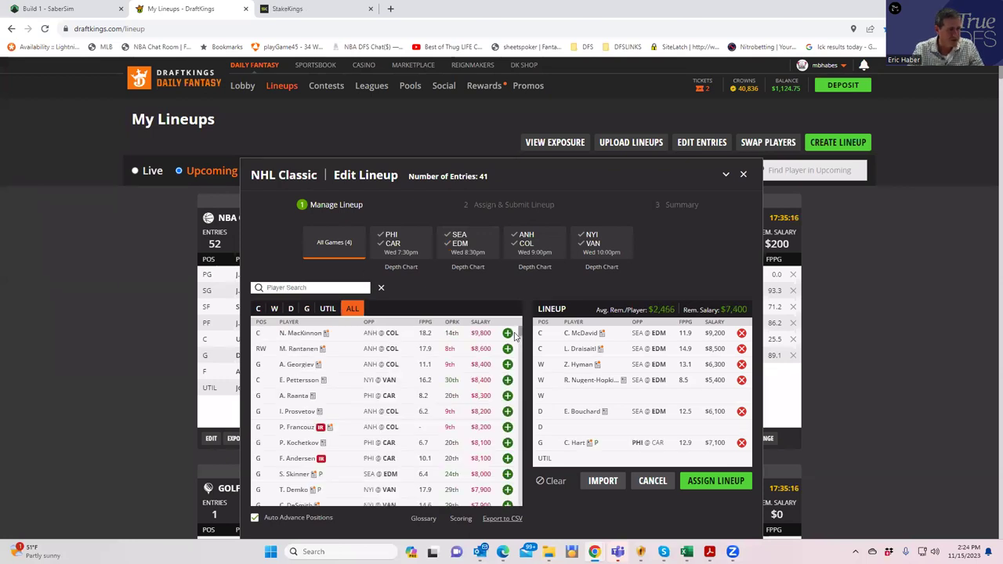
click(741, 349)
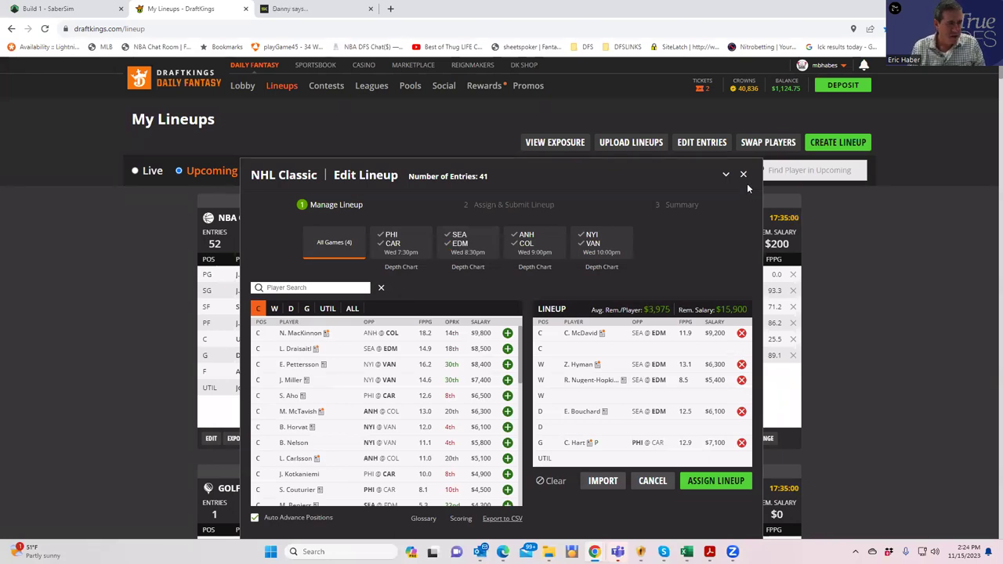
Start a CSV upload of custom projections and ownership in the SaberSim build
click(79, 11)
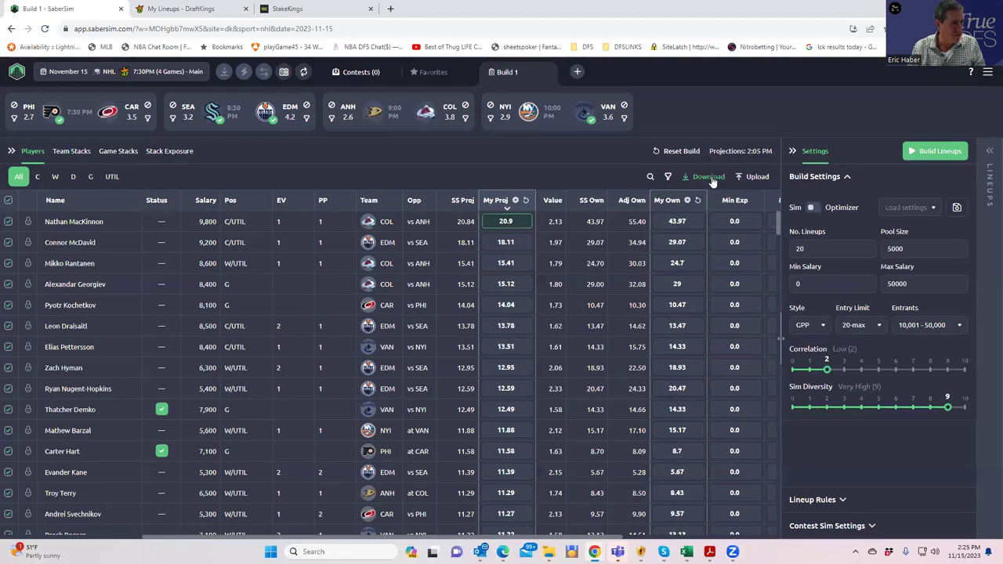
click(750, 177)
click(641, 138)
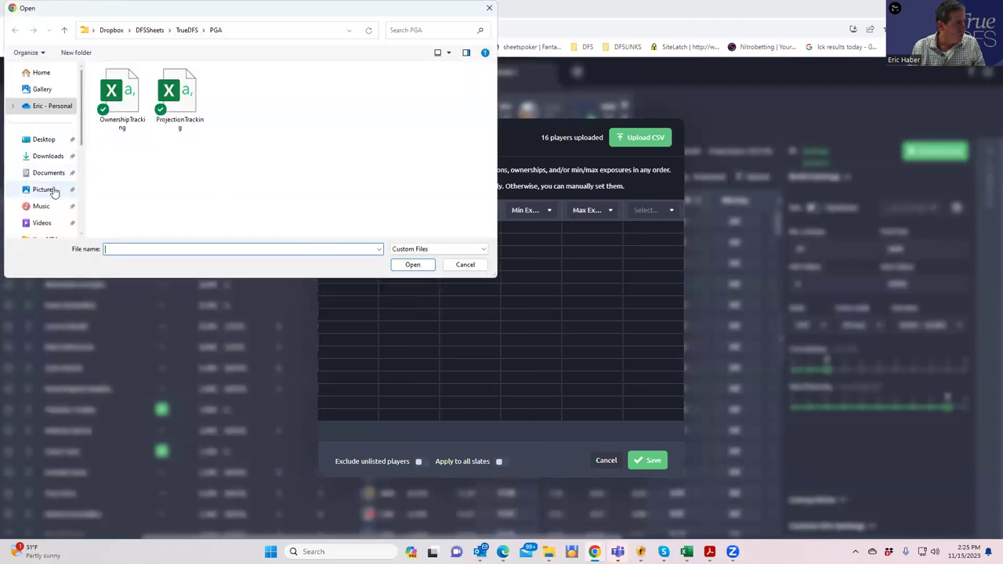
scroll(54, 184, down, 3)
scroll(55, 181, down, 2)
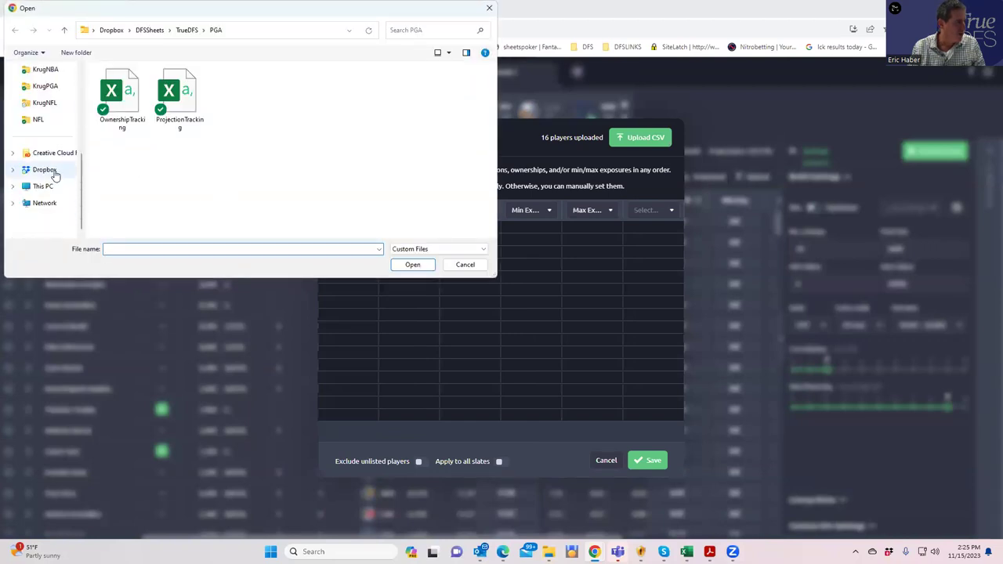
scroll(54, 170, up, 1)
Load NHLDK_Sim from DFSSheets > KrugNHL and save it as the projections
click(54, 152)
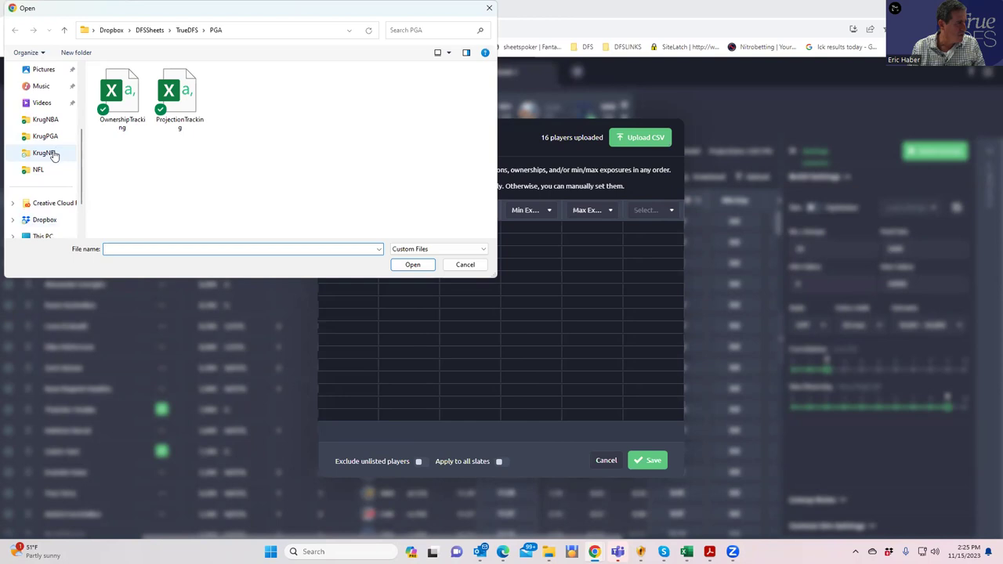
click(149, 30)
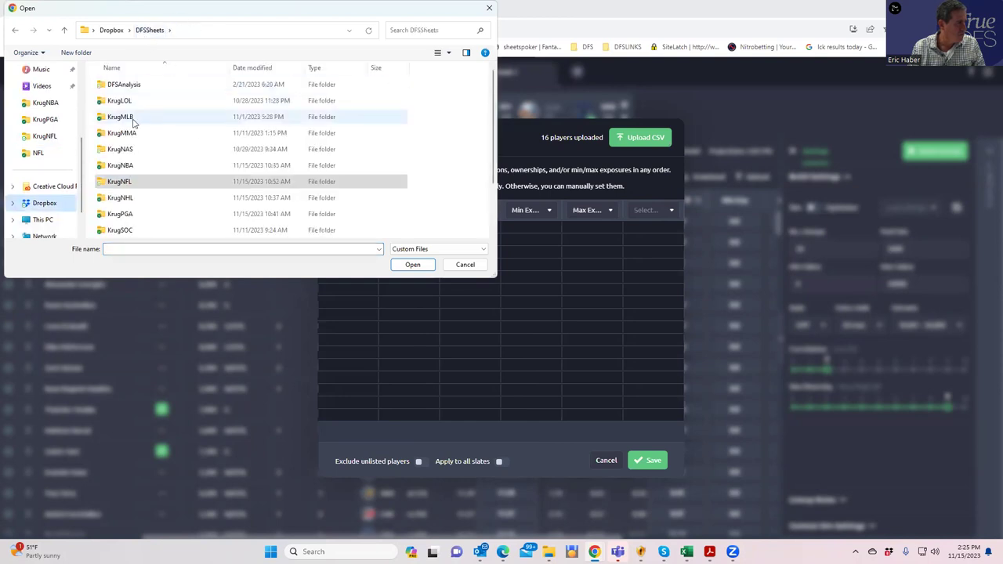
double_click(138, 196)
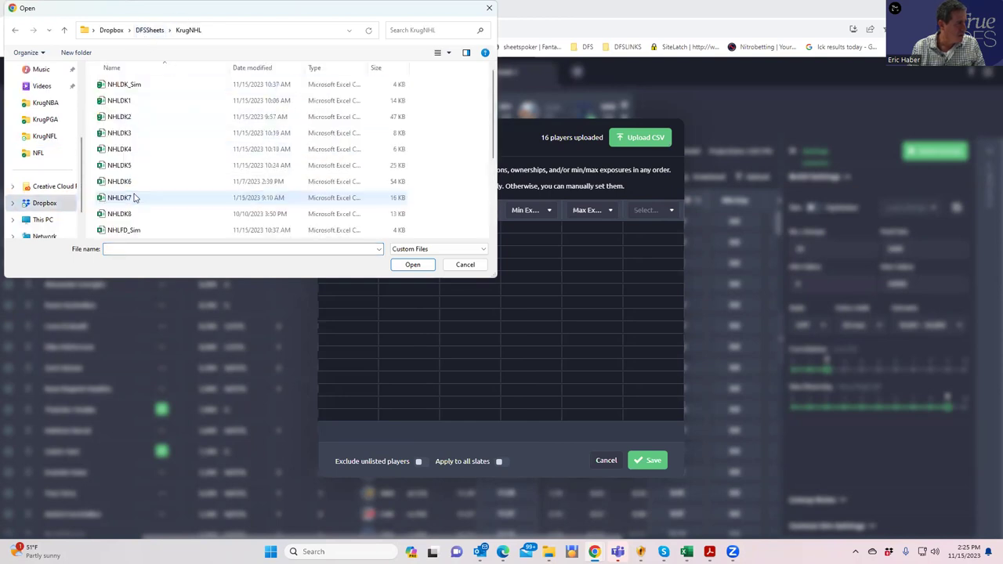
click(131, 87)
click(416, 266)
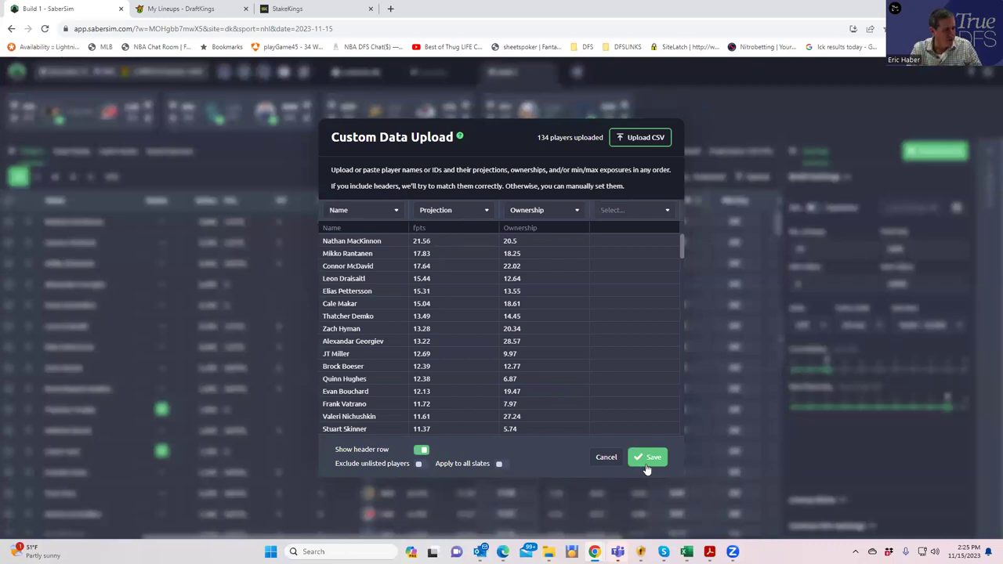
click(647, 459)
Skip saving the projections as a source and build the 40 NHL lineups
click(591, 334)
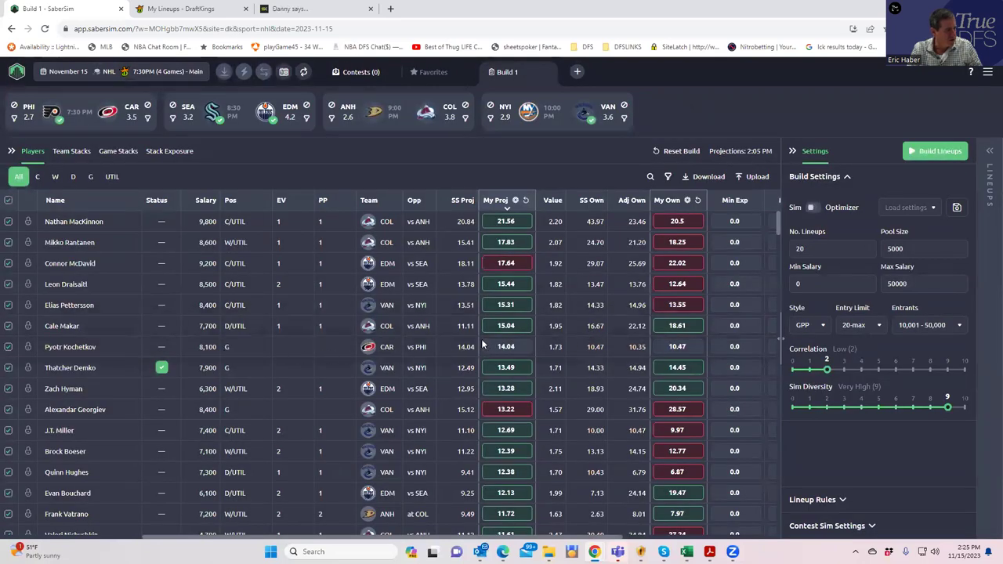
scroll(514, 397, down, 4)
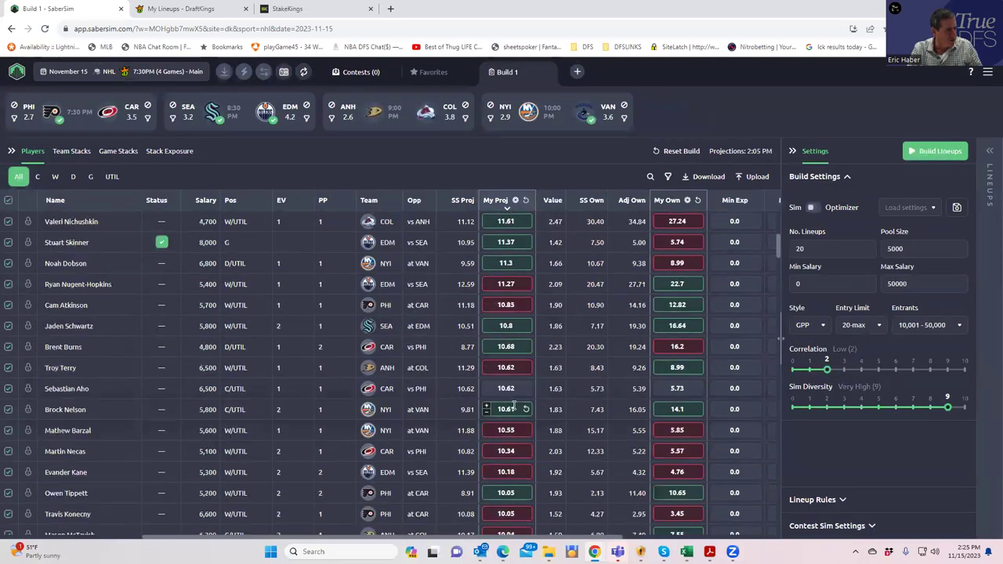
scroll(513, 390, down, 4)
scroll(513, 389, up, 3)
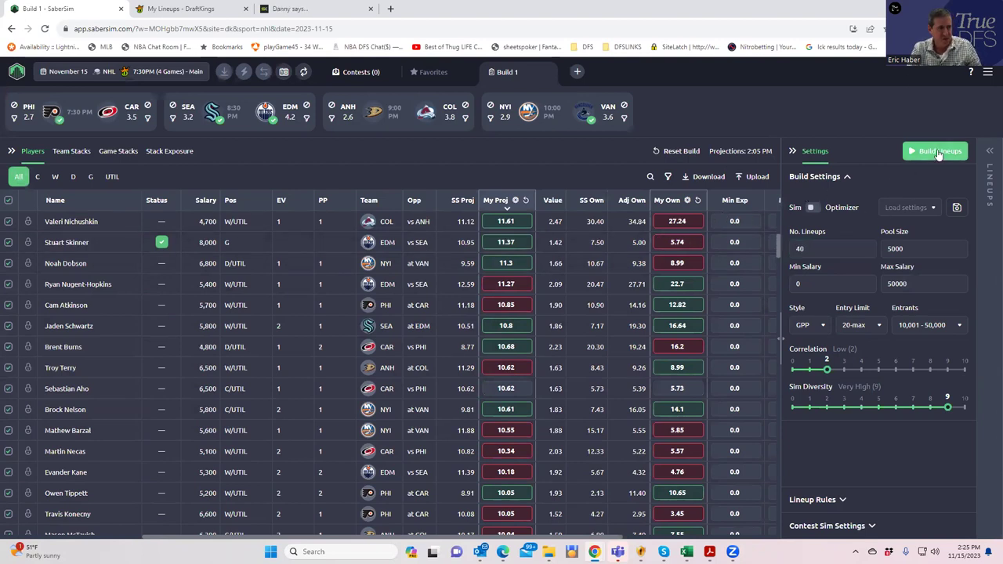
click(938, 150)
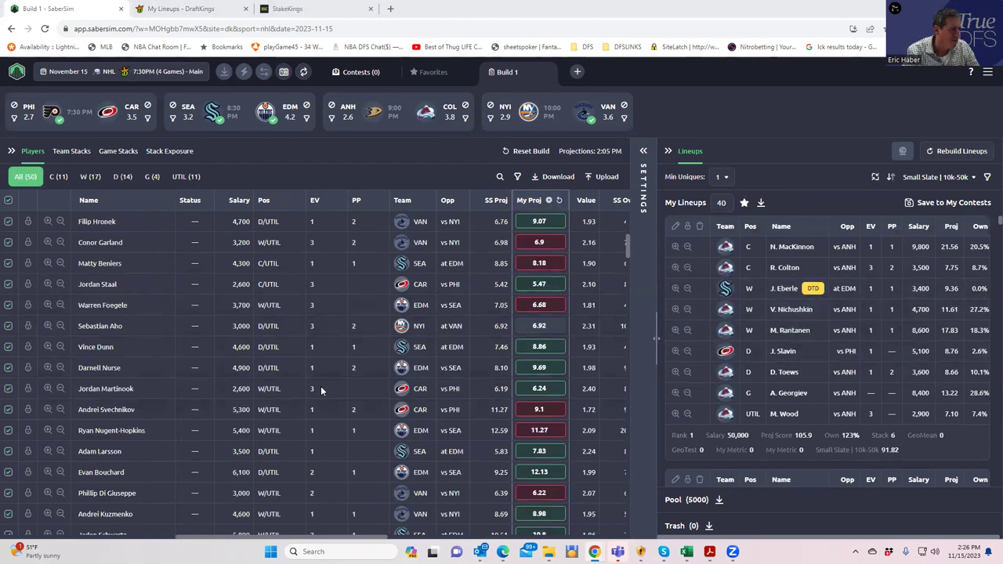
From the Team Stacks view, set Min Uniques to 3 players between lineups
click(72, 151)
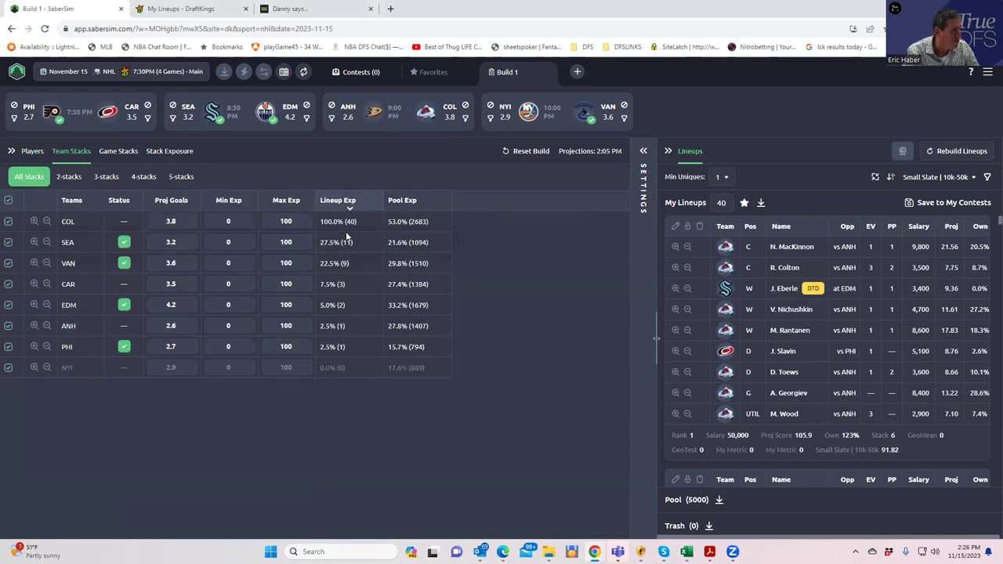
click(722, 177)
click(724, 240)
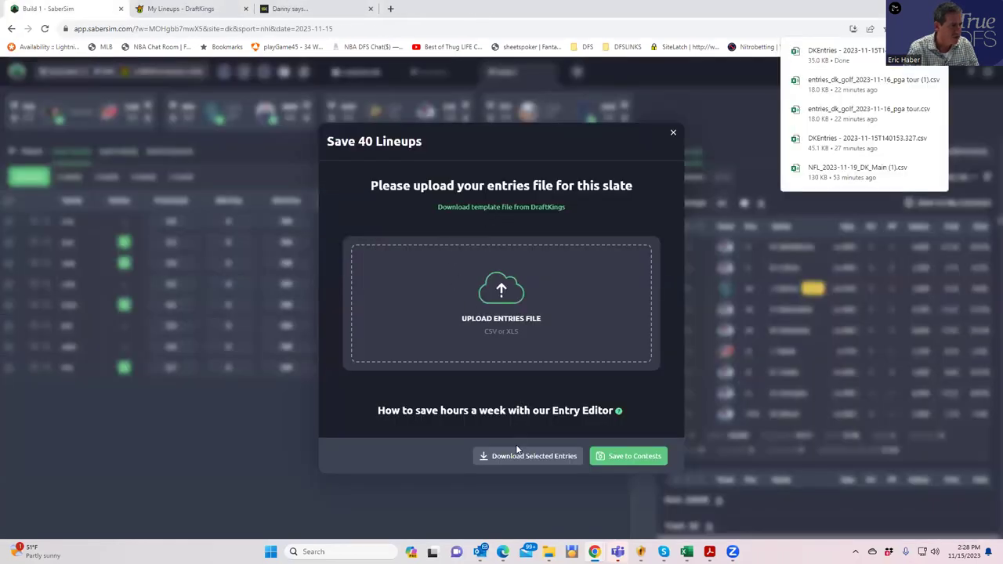
Load the latest DKEntries file from Downloads and fill only the $60K Kick Save contest with the 40 lineups
click(499, 282)
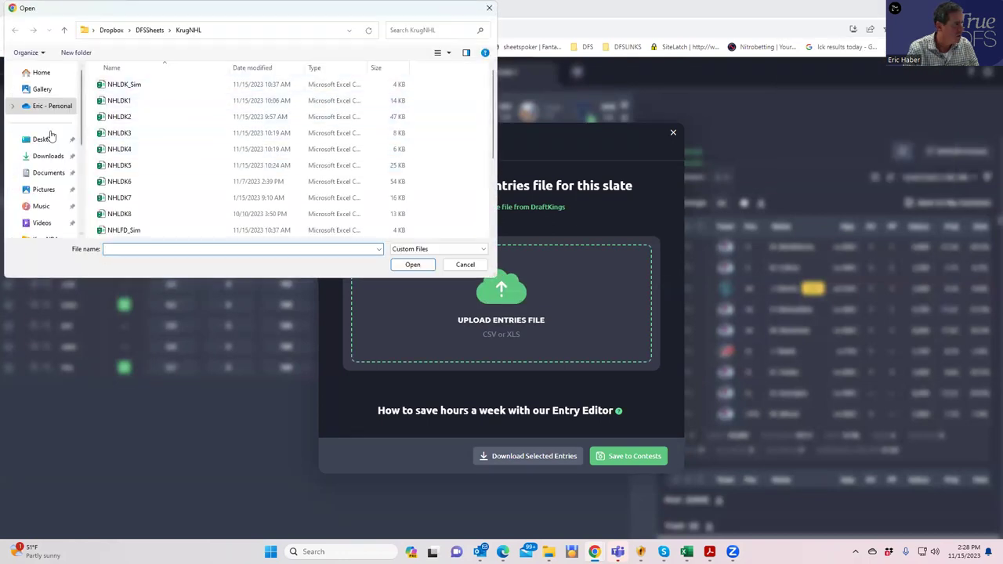
click(49, 156)
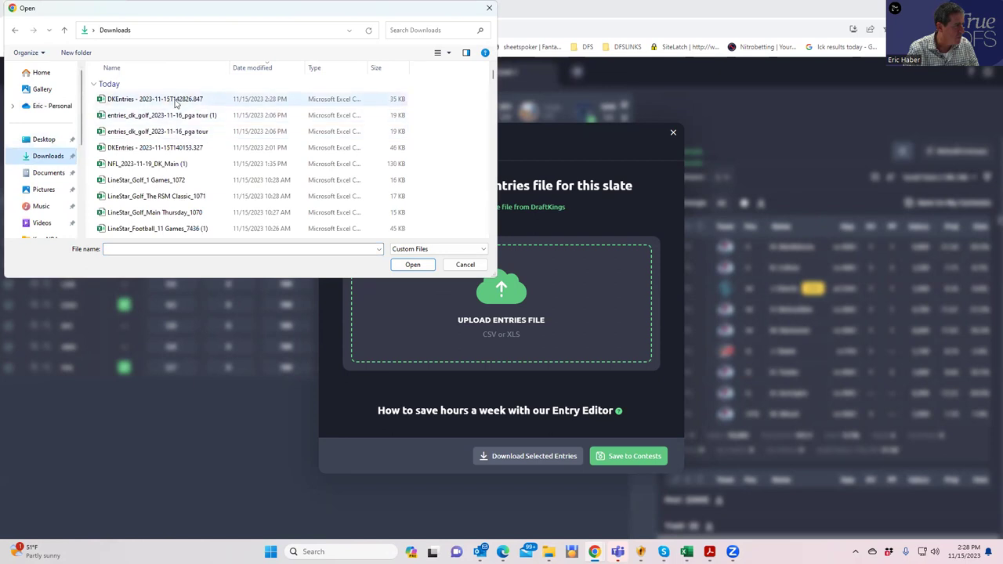
click(235, 100)
click(413, 266)
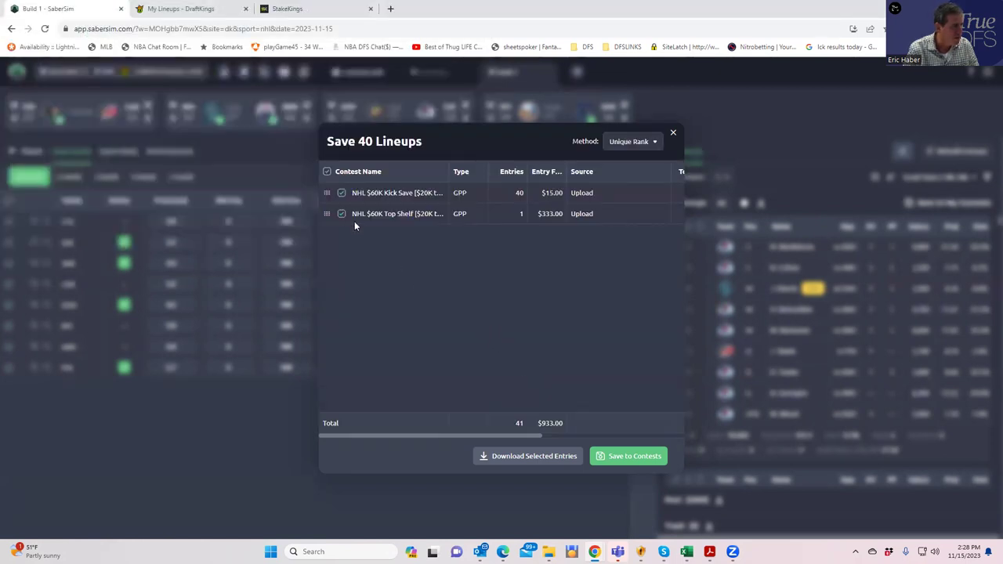
click(341, 213)
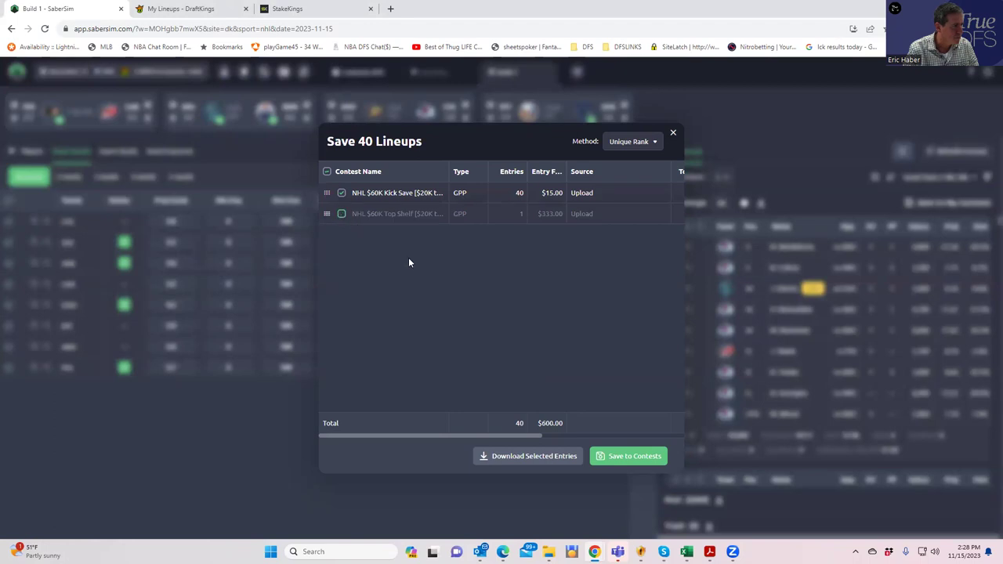
click(619, 456)
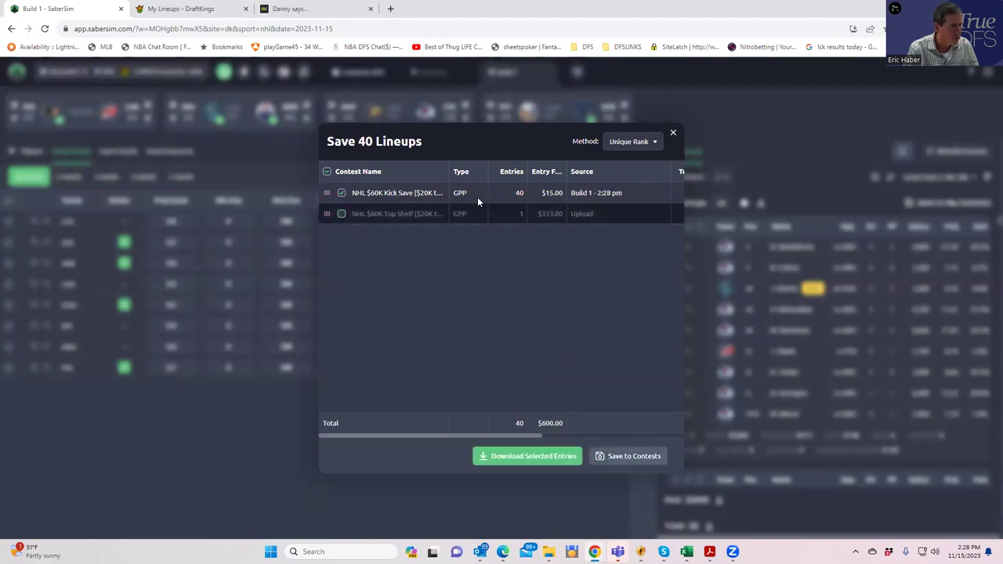
Save 100000-sim contest sim settings for both the Kick Save and Top Shelf contests
click(418, 207)
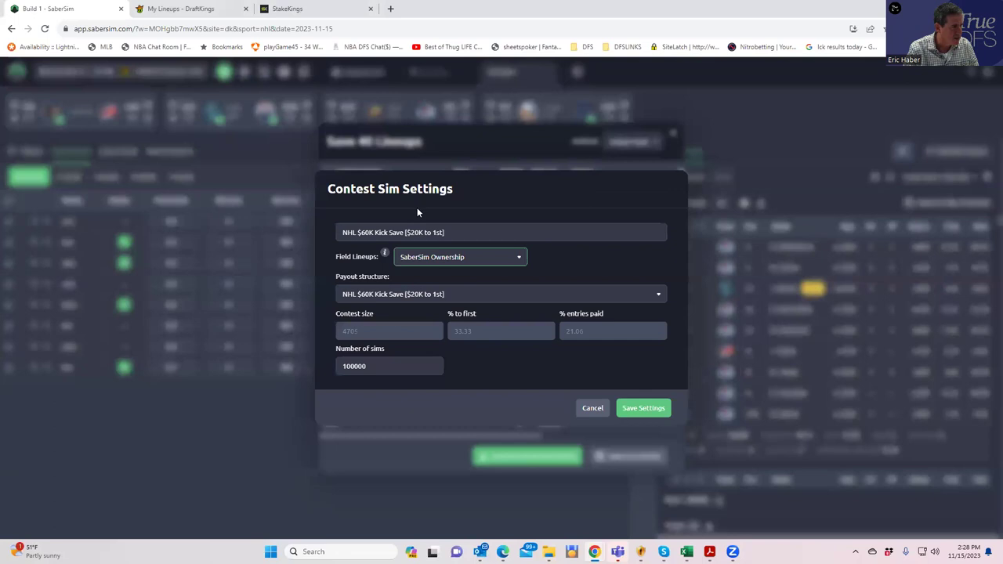
click(641, 411)
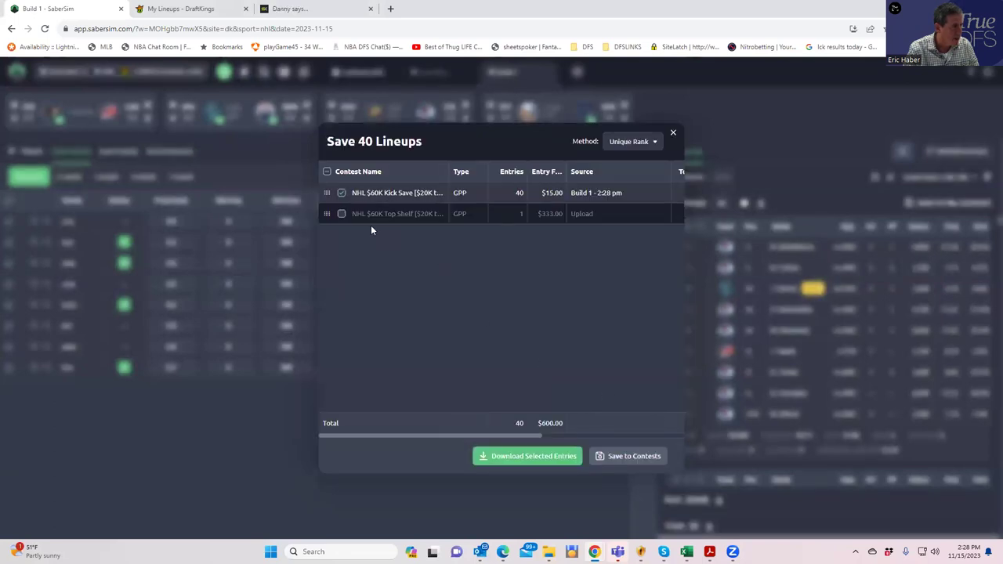
mouse_move(357, 211)
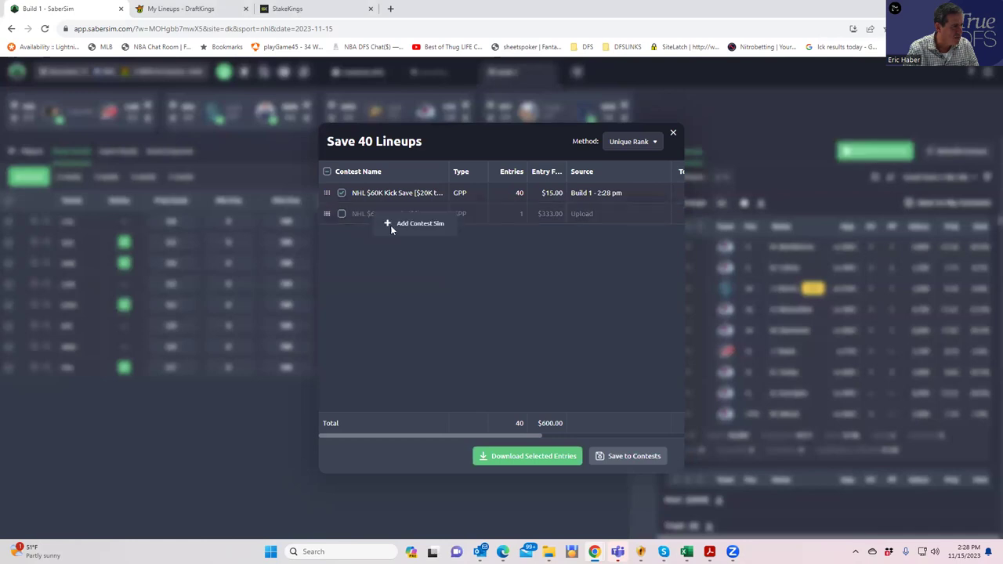
click(391, 225)
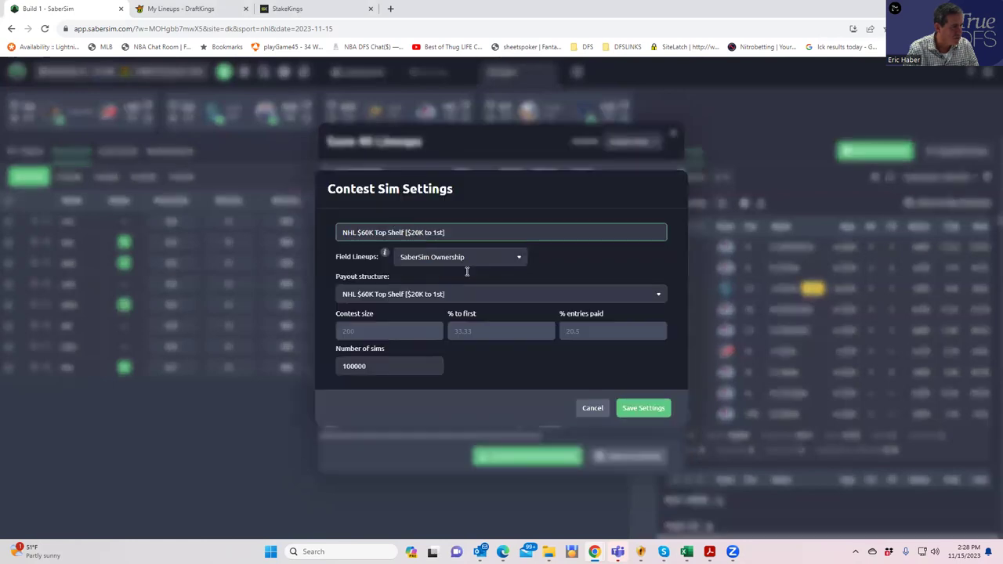
click(642, 409)
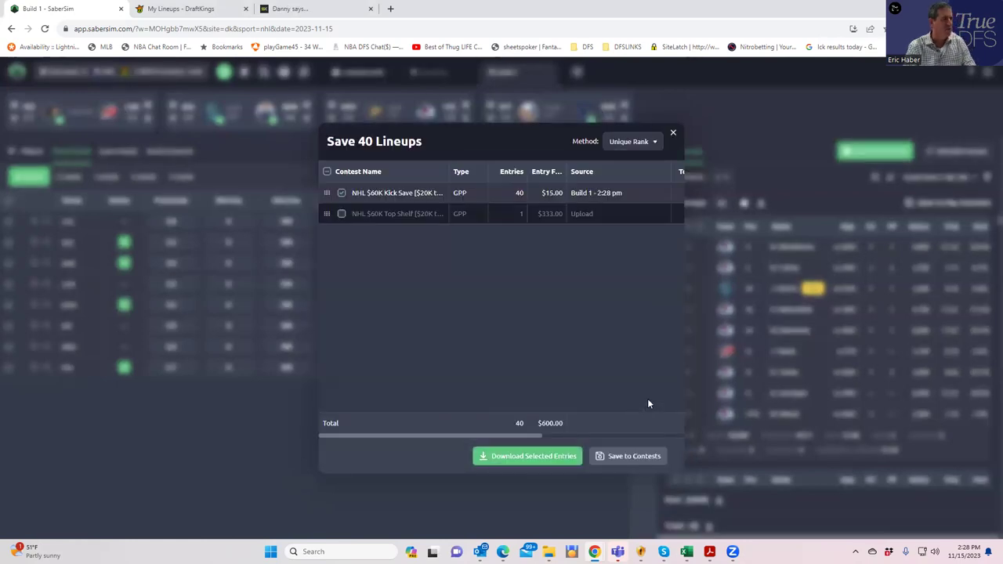
click(672, 135)
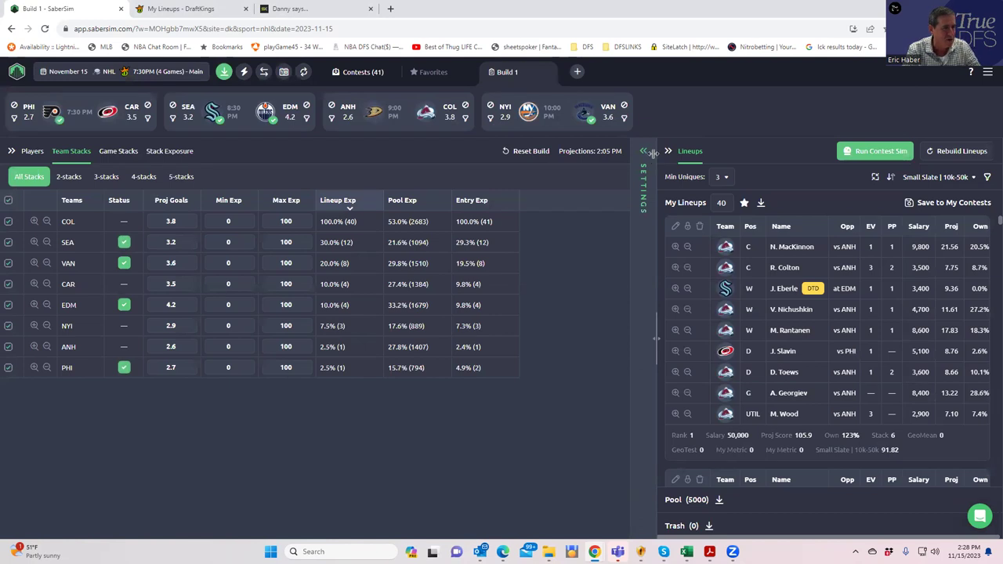
Expand the build settings panel to reveal the Contest Sim Settings section
click(643, 150)
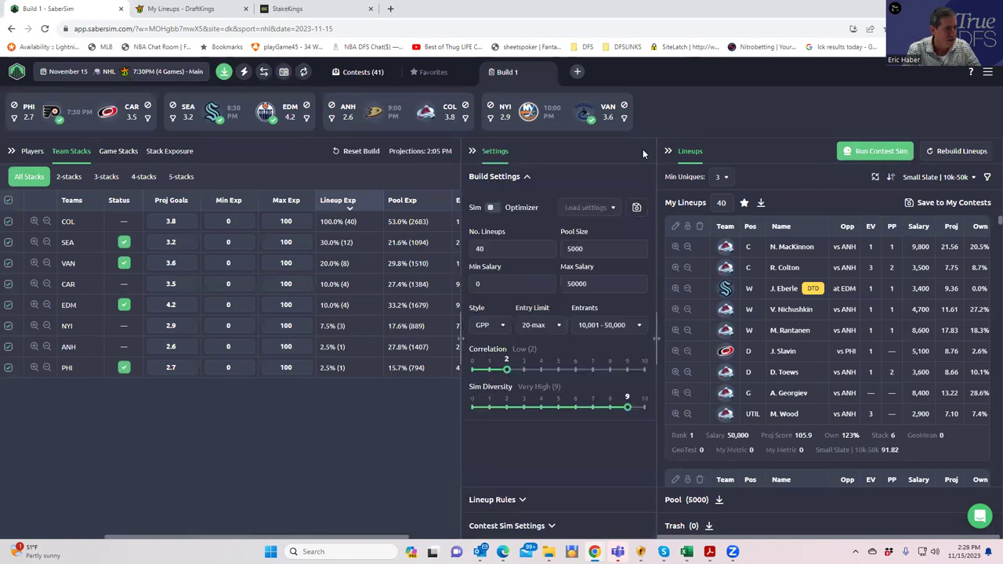
click(546, 527)
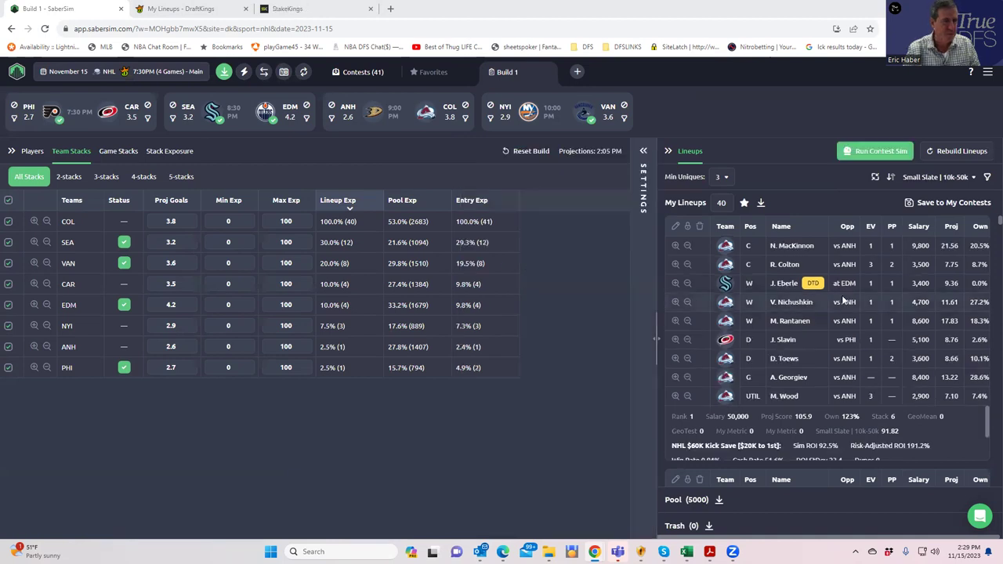
Sort the lineups by NHL $60K Kick Save RAROI and view the Stack Exposure breakdown
click(940, 179)
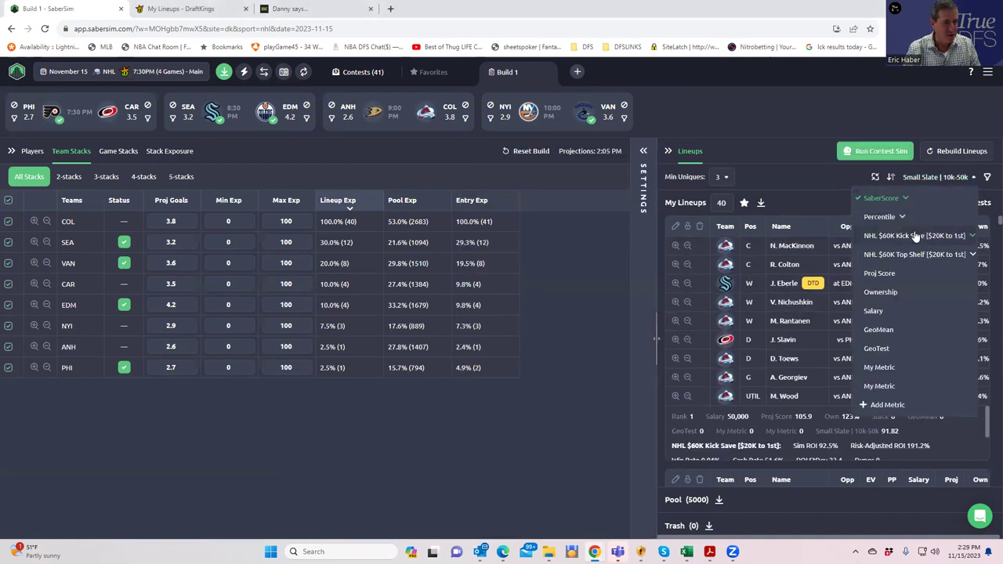
click(916, 236)
click(884, 271)
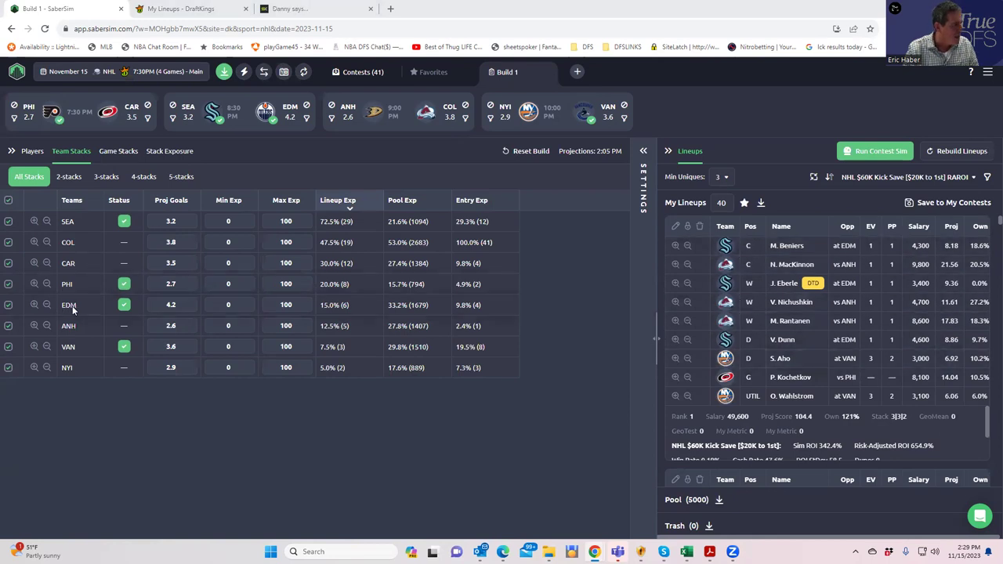
click(173, 153)
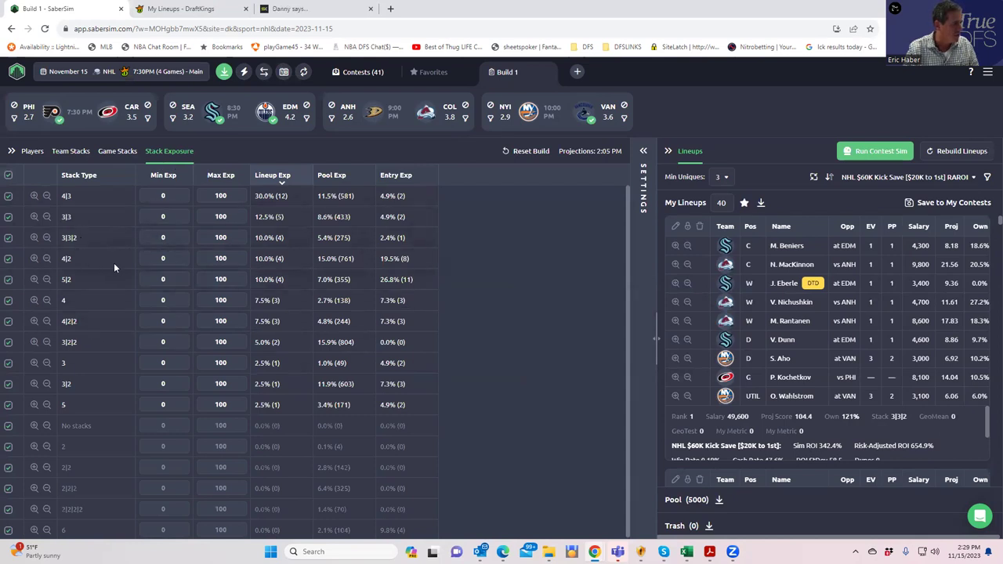
Exclude the 3|3, 4, 3 and 3|2 stack types, then return to the Team Stacks table
click(8, 218)
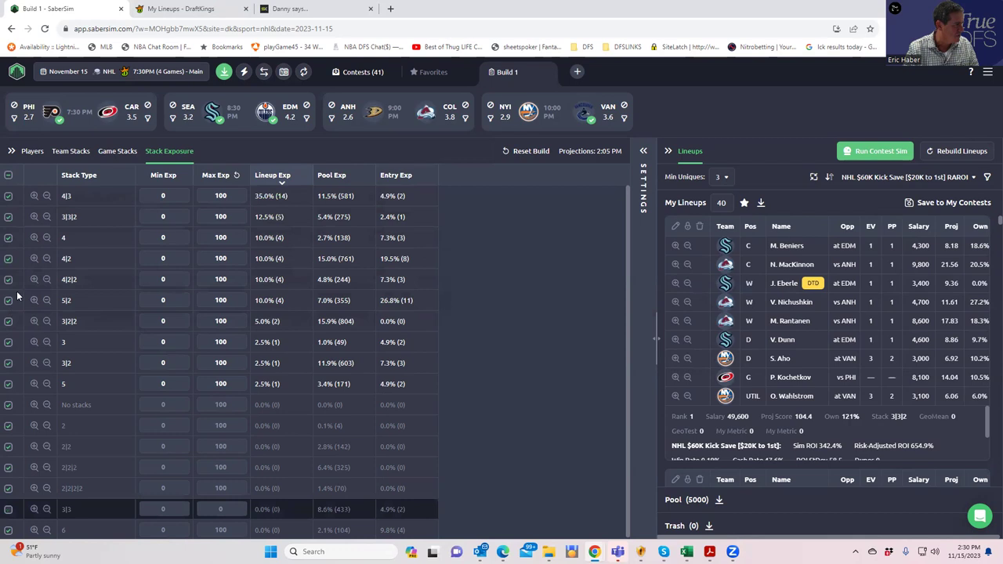
click(9, 239)
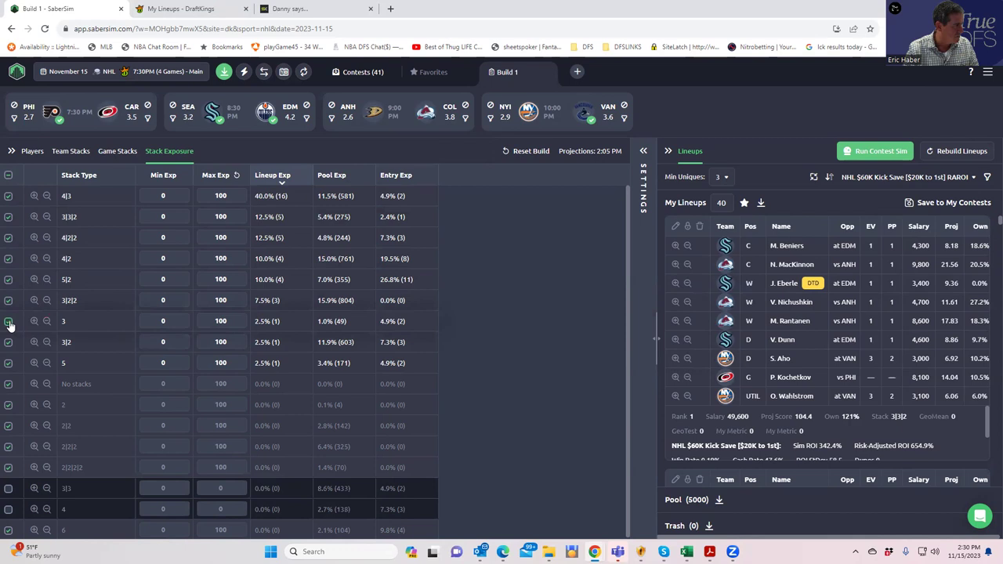
click(8, 321)
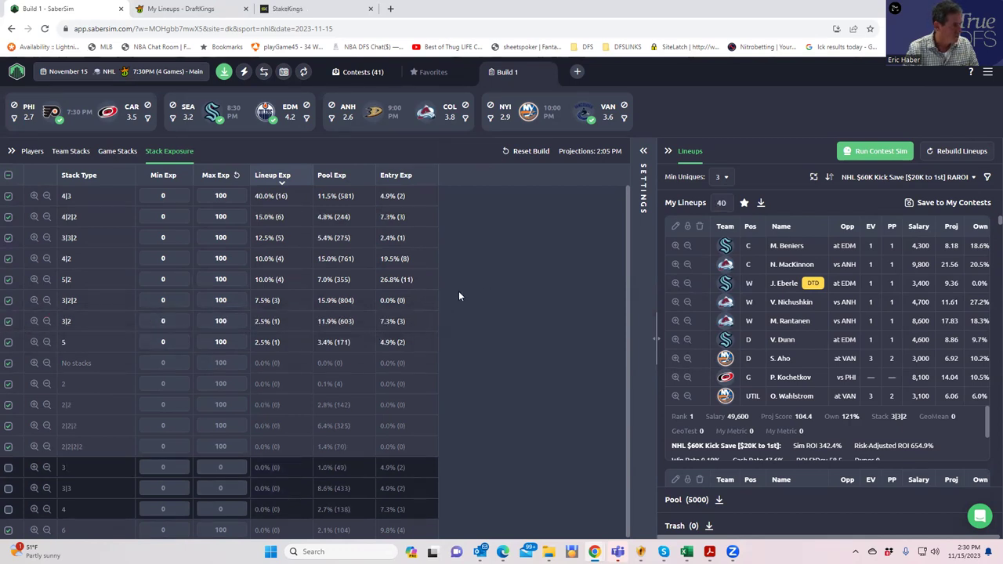
click(46, 322)
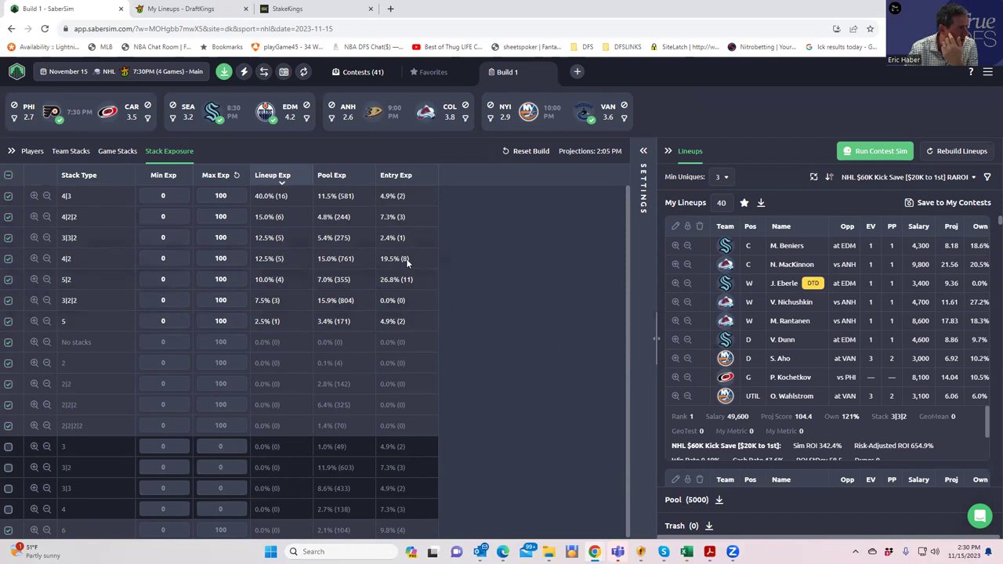
click(71, 151)
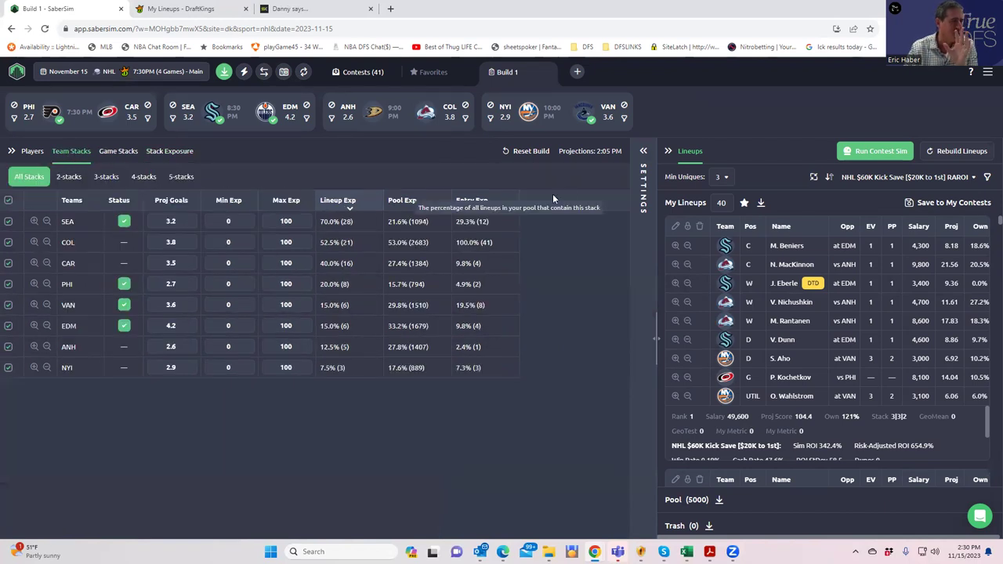
Save the re-ranked lineups to the Kick Save contest and download the updated DraftKings entries CSV
click(913, 205)
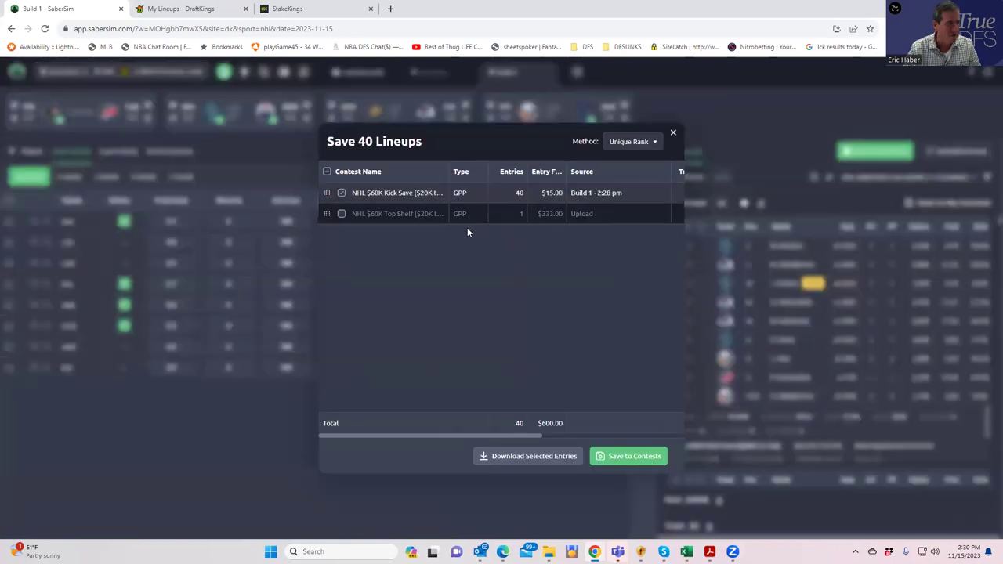
click(615, 460)
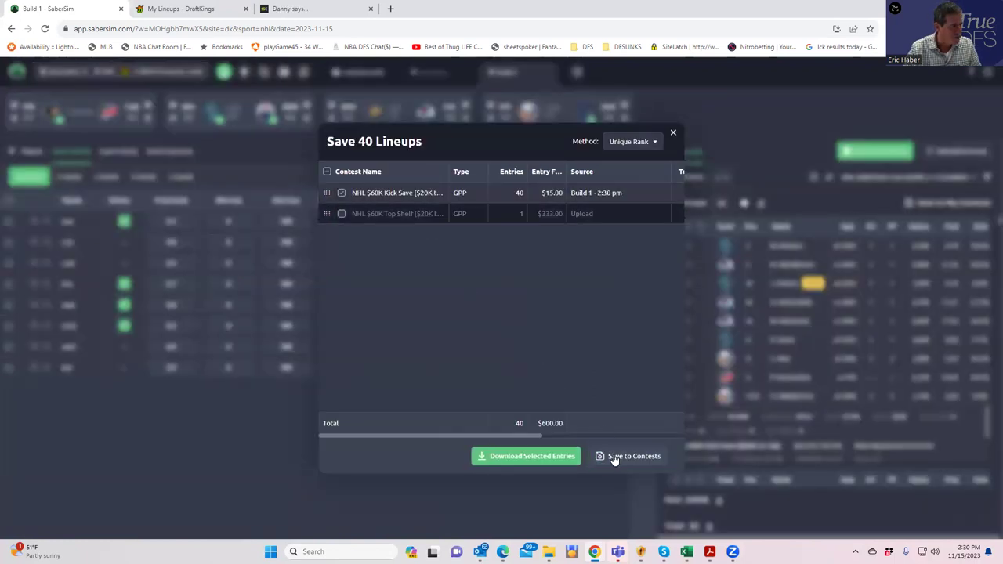
click(672, 132)
click(229, 73)
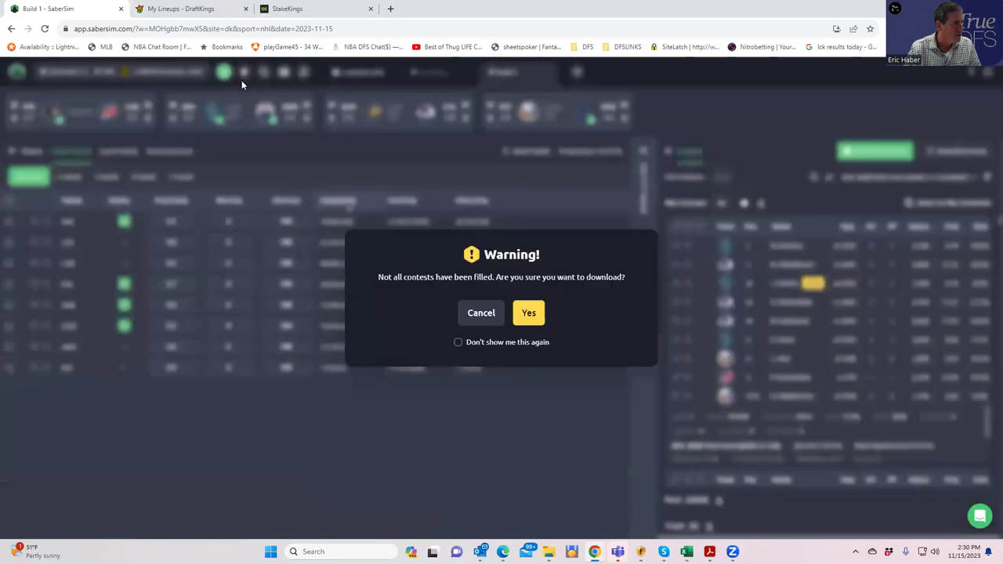
click(530, 313)
click(185, 9)
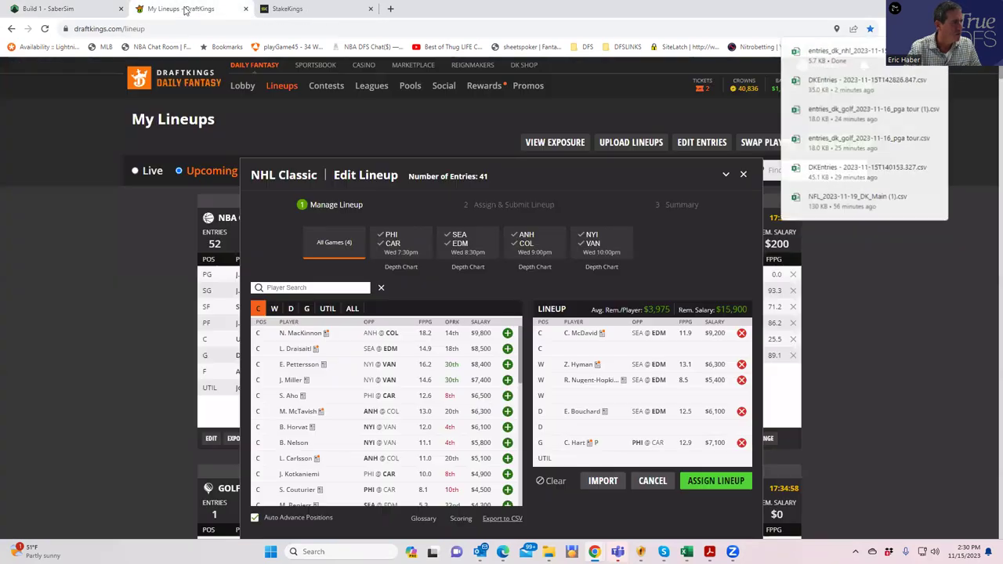
Upload entries_dk_nhl_2023-11-15_main through Edit Entries, then return to My Lineups
click(744, 175)
click(713, 149)
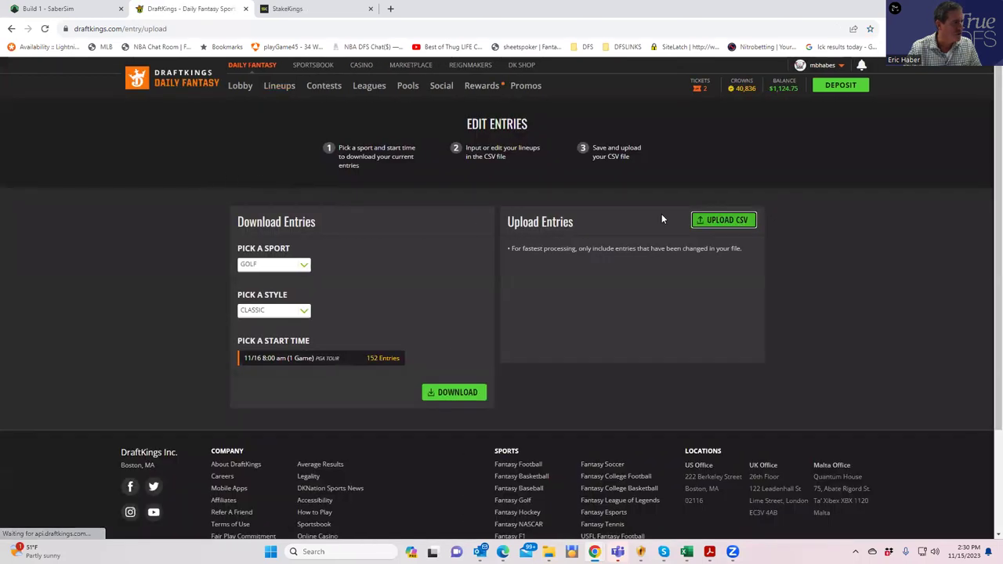
click(711, 222)
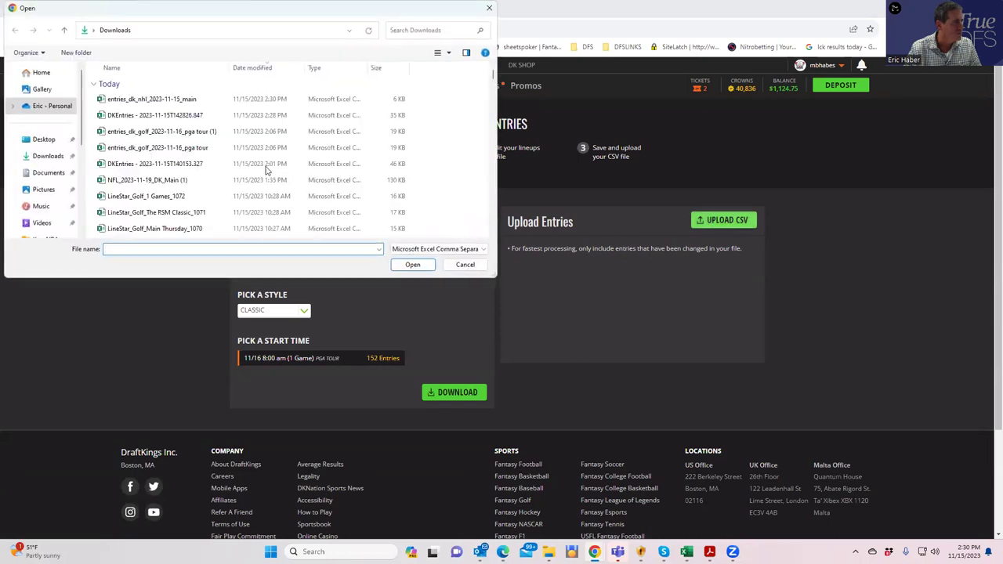
click(149, 99)
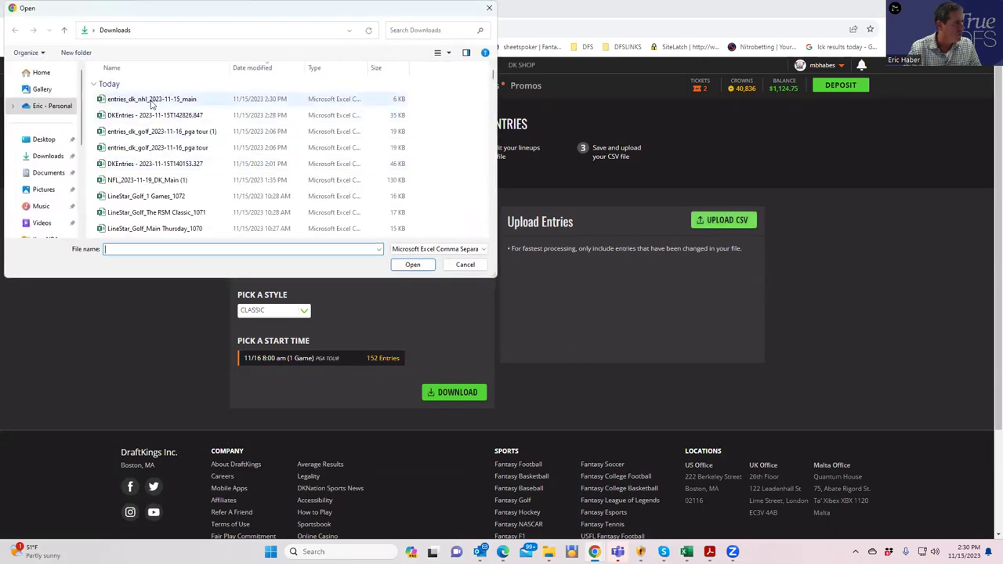
click(413, 264)
click(276, 92)
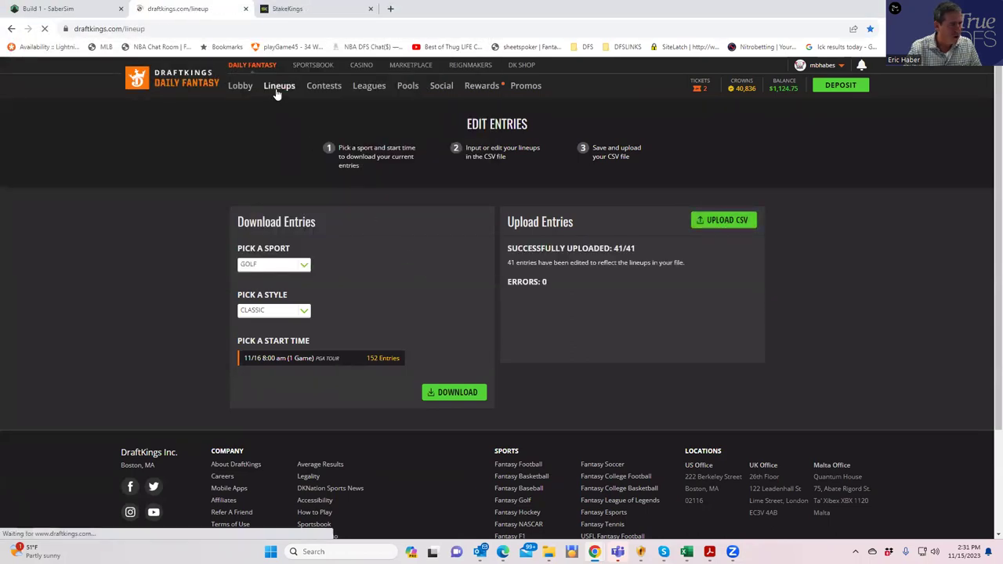